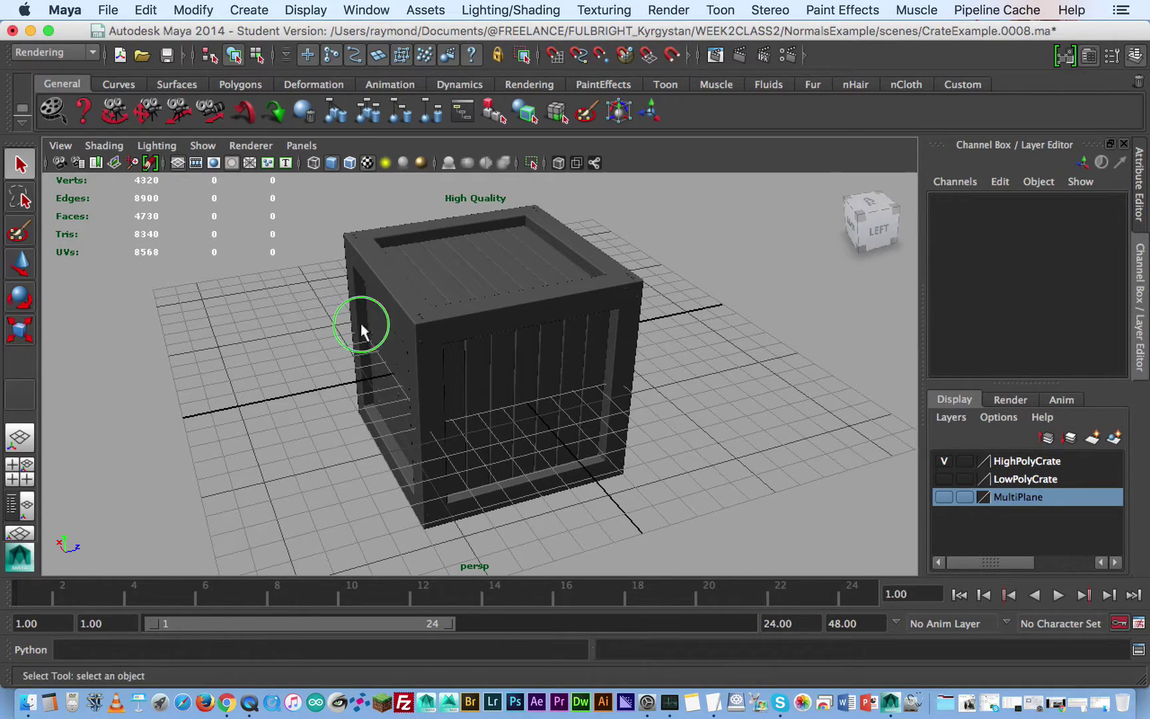
Inspect the high-poly crate's corner and slats up close from several angles
right_click_drag(359, 329, 613, 339, "alt")
left_click_drag(613, 340, 485, 362, "alt")
right_click_drag(486, 362, 546, 293, "alt")
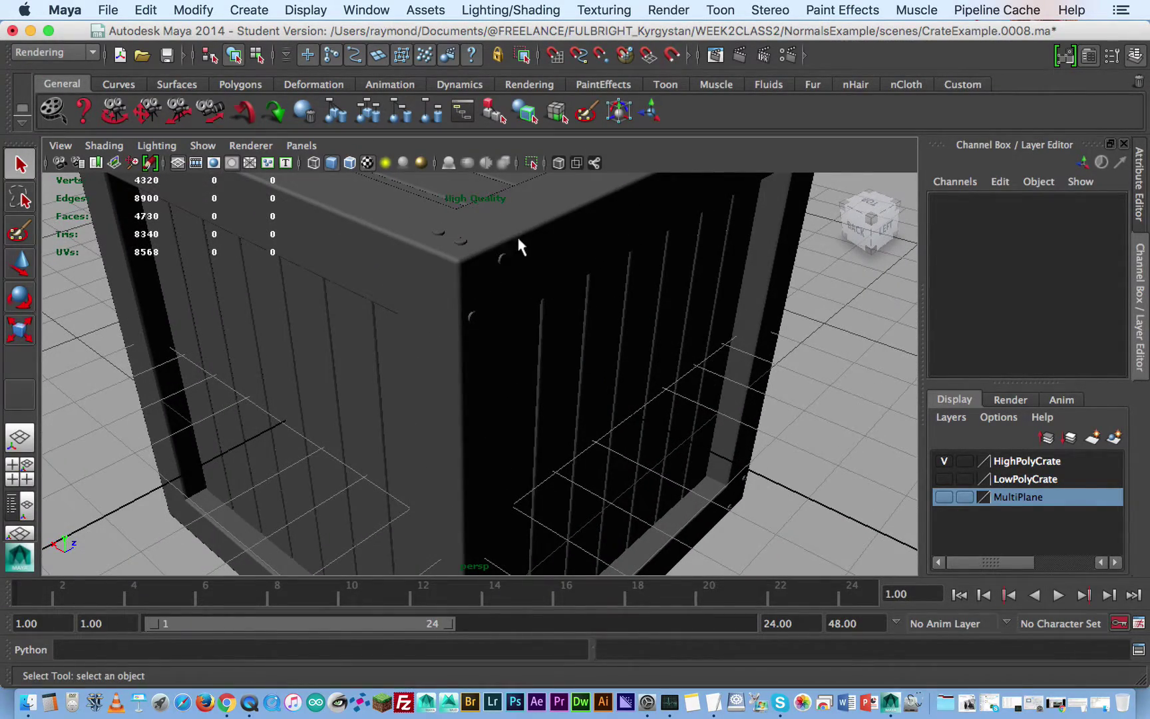
left_click_drag(518, 239, 505, 284, "alt")
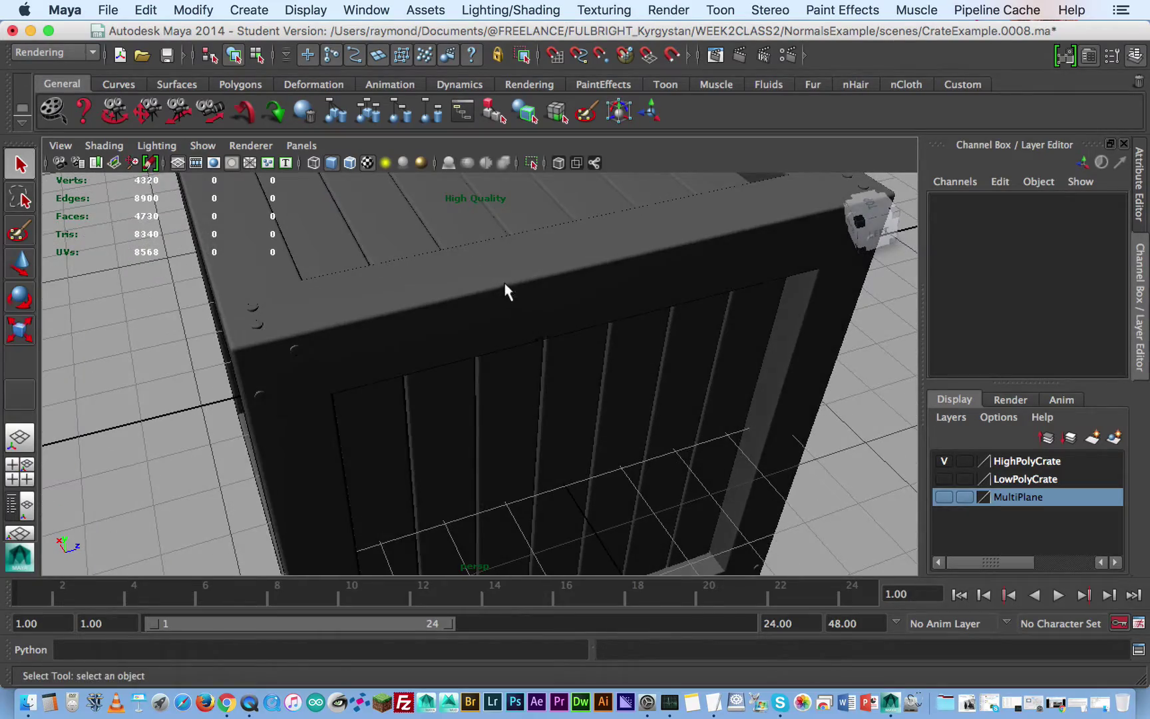
left_click(505, 284)
mouse_move(572, 295)
left_mouse_down("alt")
mouse_move(598, 326)
mouse_move(565, 287)
left_mouse_up("alt")
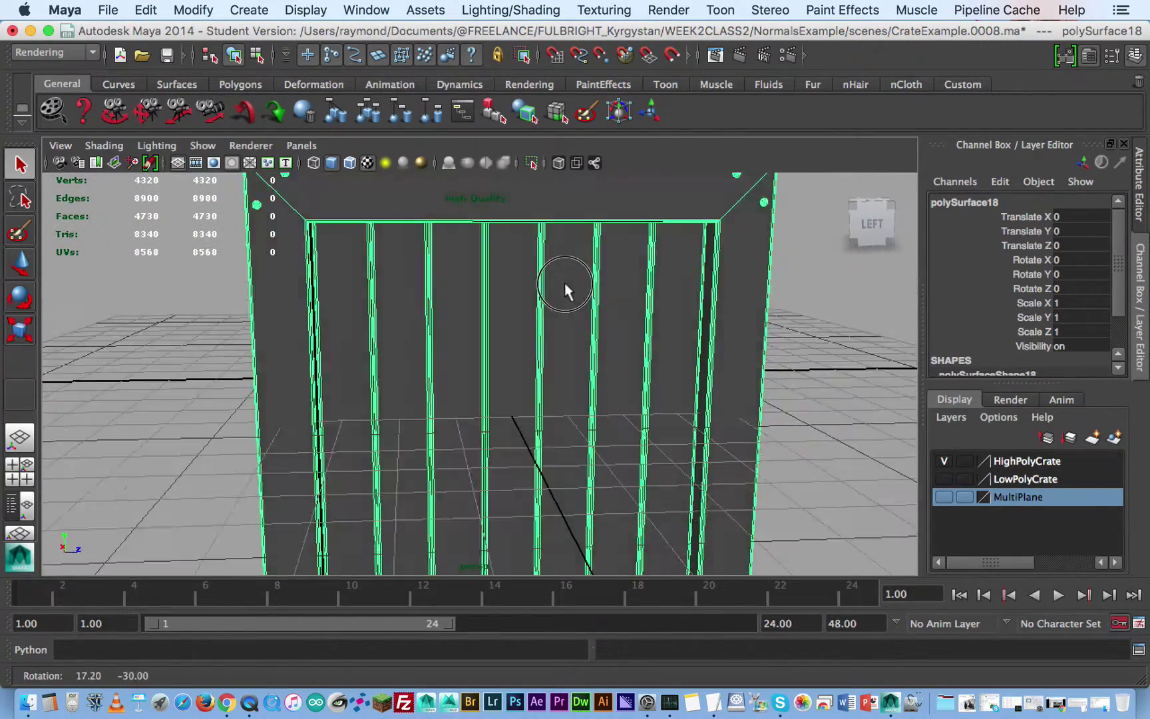
right_click_drag(565, 287, 582, 327, "alt")
left_click_drag(581, 323, 648, 278, "alt")
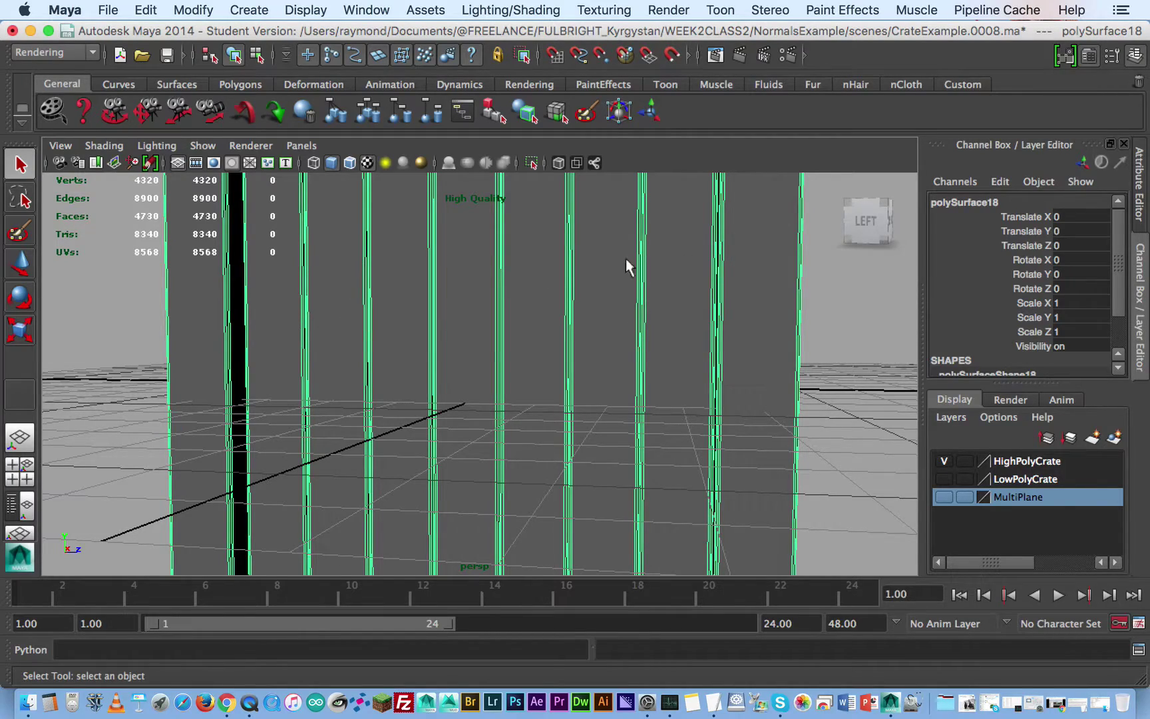
right_click_drag(626, 257, 479, 293, "alt")
left_click(713, 302)
left_click_drag(546, 282, 378, 299, "alt")
right_click_drag(378, 299, 506, 326, "alt")
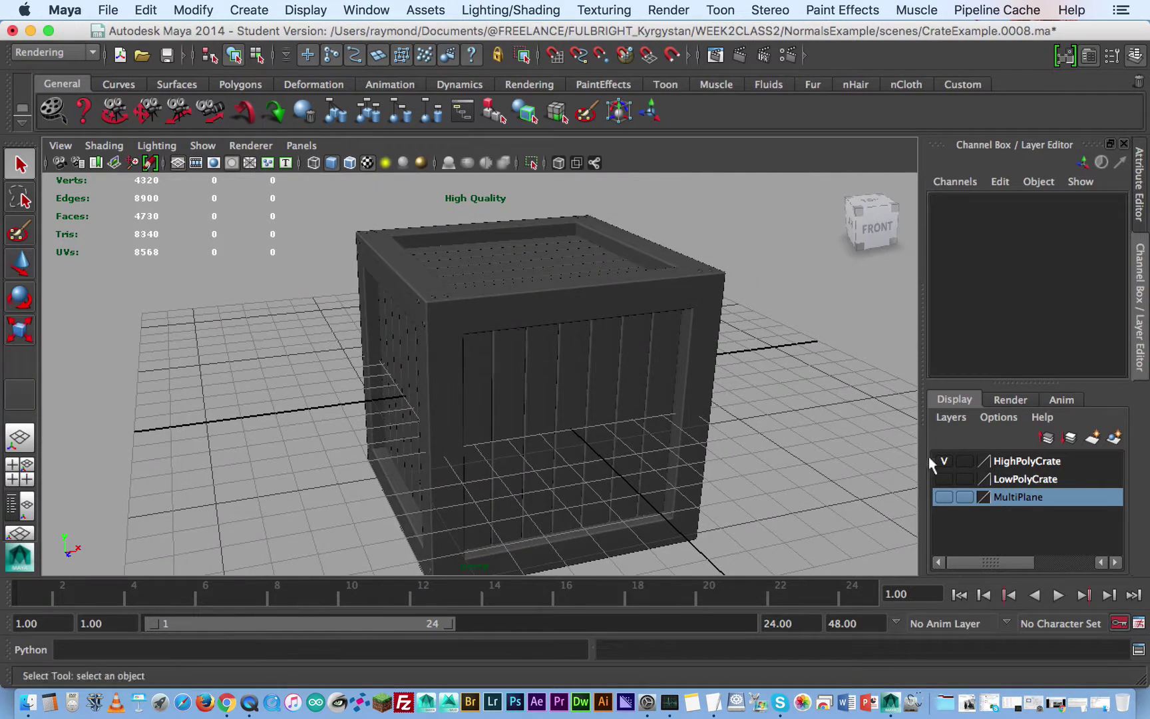
Toggle the HighPolyCrate and LowPolyCrate layer visibility until only the low-poly crate shows
left_click(944, 461)
left_click(944, 461)
left_click(944, 479)
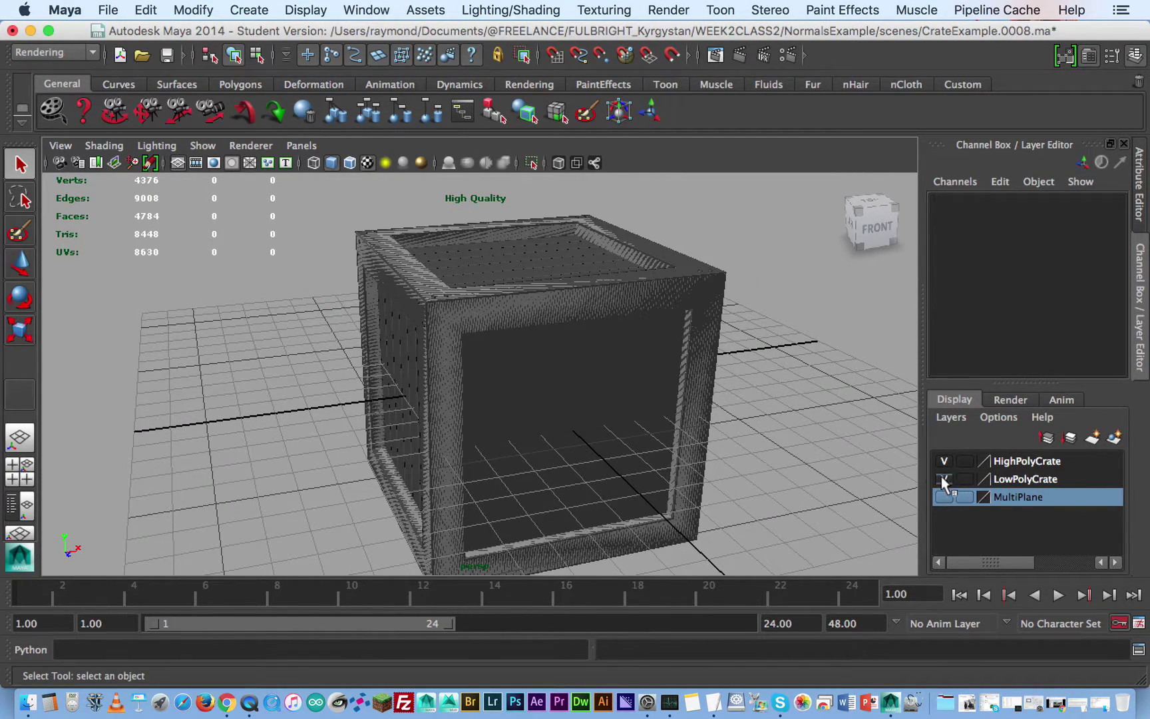
left_click(944, 460)
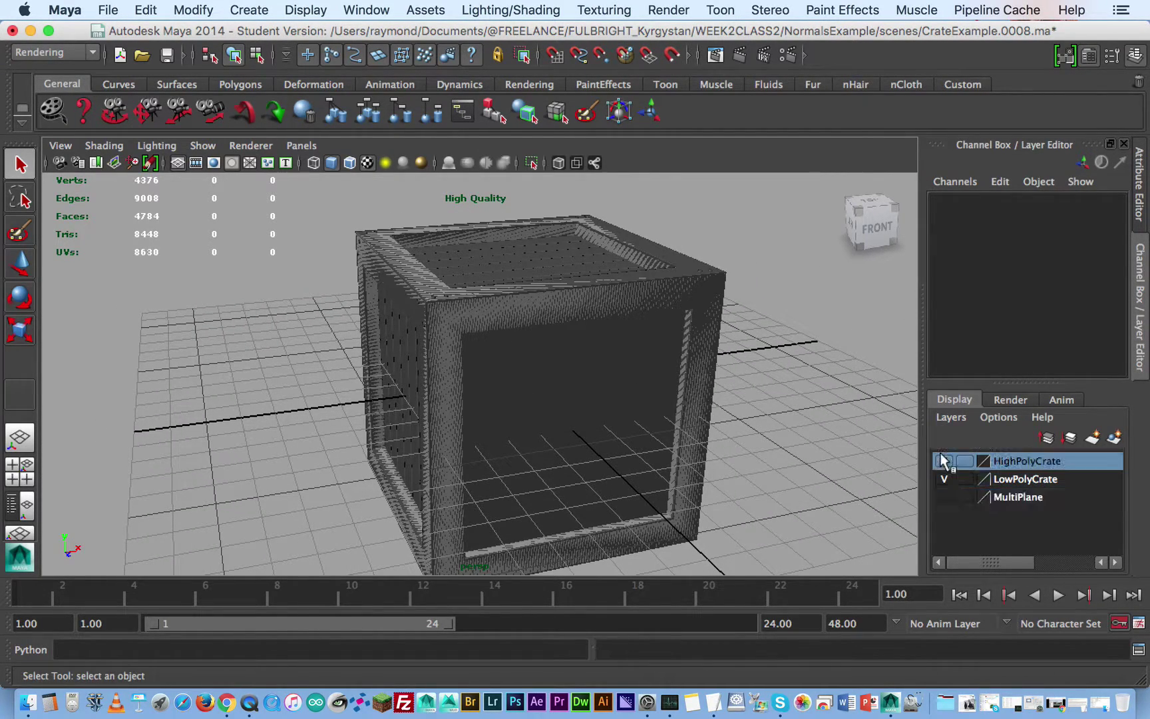
left_click(947, 464)
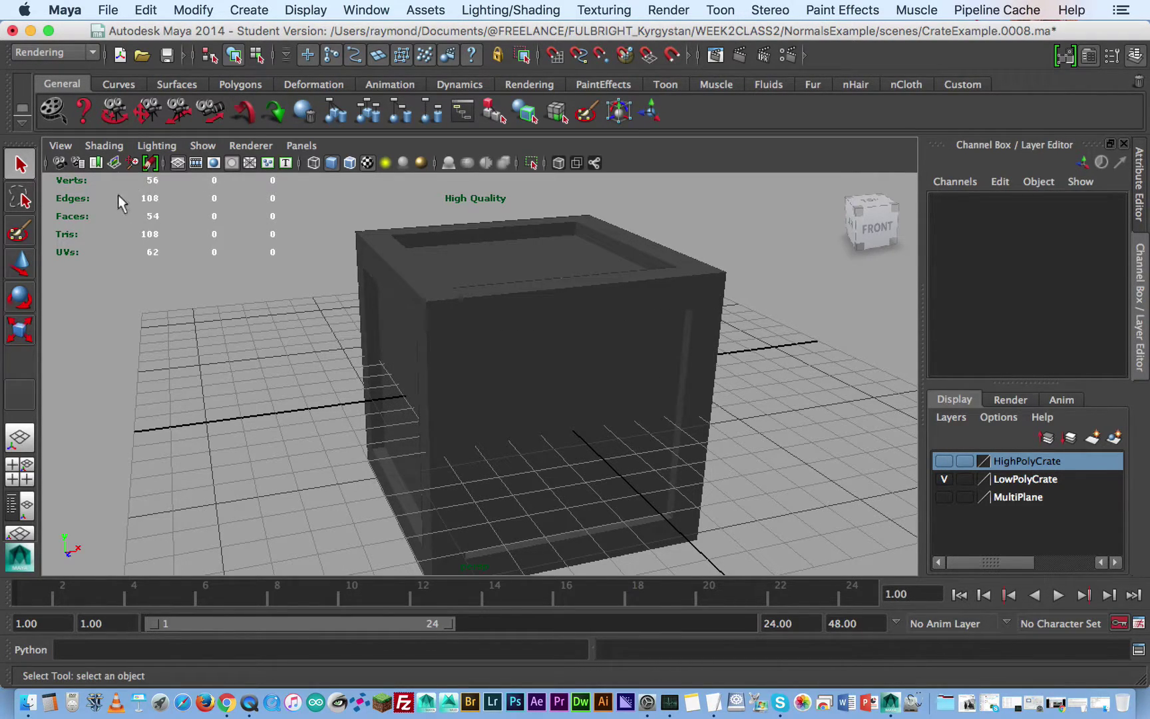
left_click(944, 479)
left_click(944, 462)
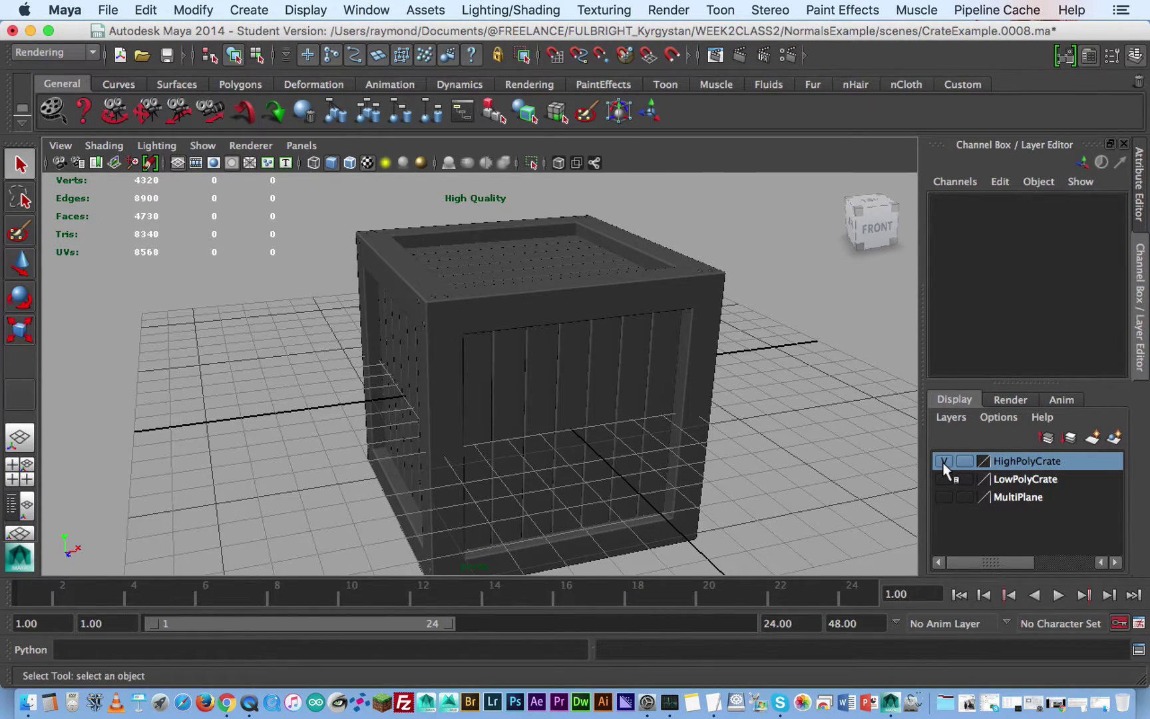
left_click(944, 479)
left_click(944, 478)
left_click(946, 461)
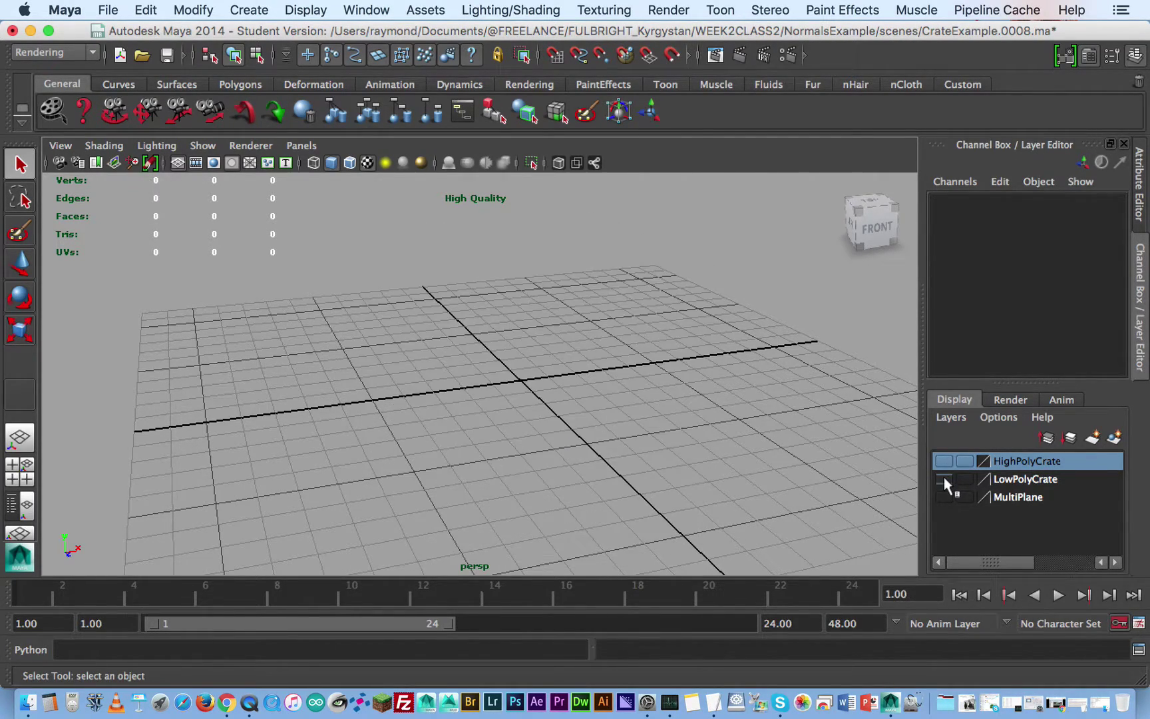
left_click(945, 479)
Select the low-poly crate pCube12, then make both crate layers visible so they overlap
right_click_drag(212, 327, 554, 300, "alt")
left_click(506, 334)
left_click_drag(554, 299, 422, 326, "alt")
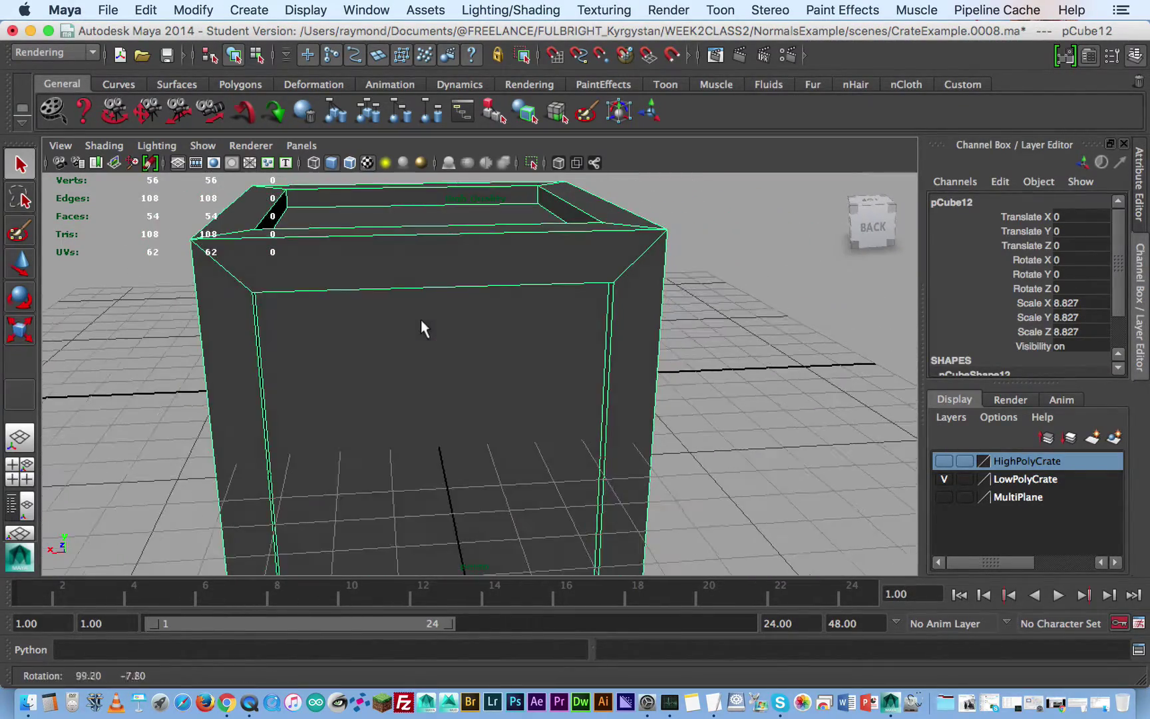
right_click_drag(666, 393, 505, 303, "alt")
left_click_drag(505, 303, 533, 314, "alt")
left_click(944, 461)
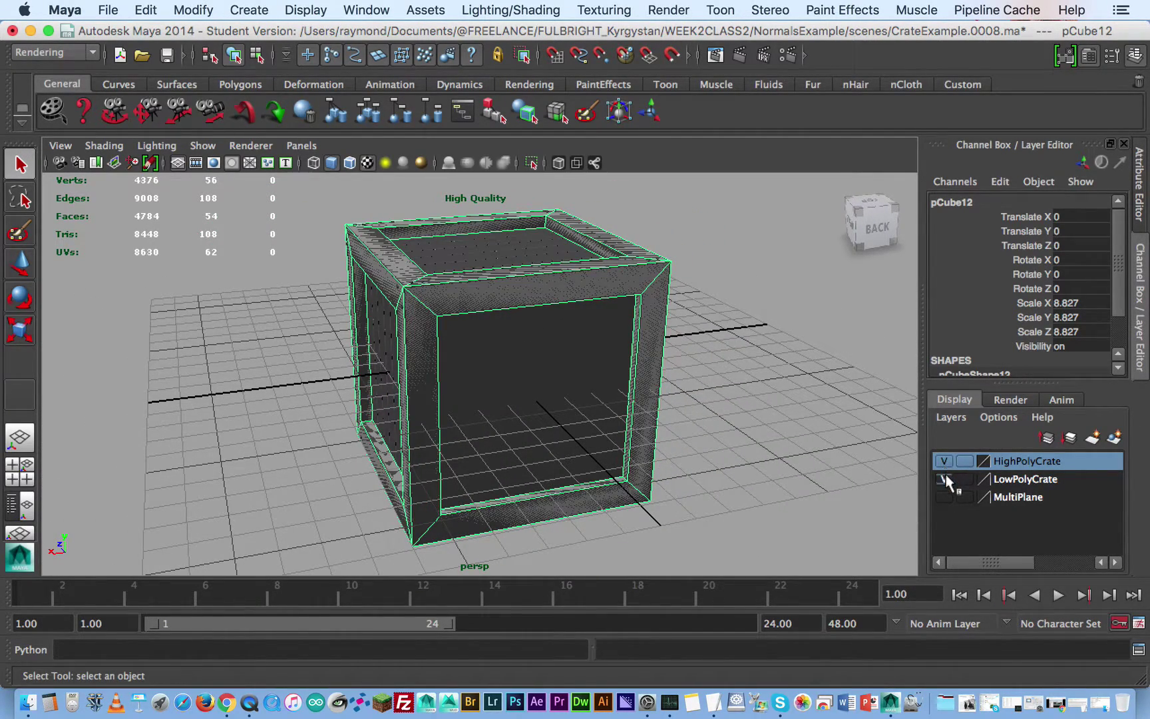
left_click(944, 479)
right_click_drag(367, 287, 598, 269, "alt")
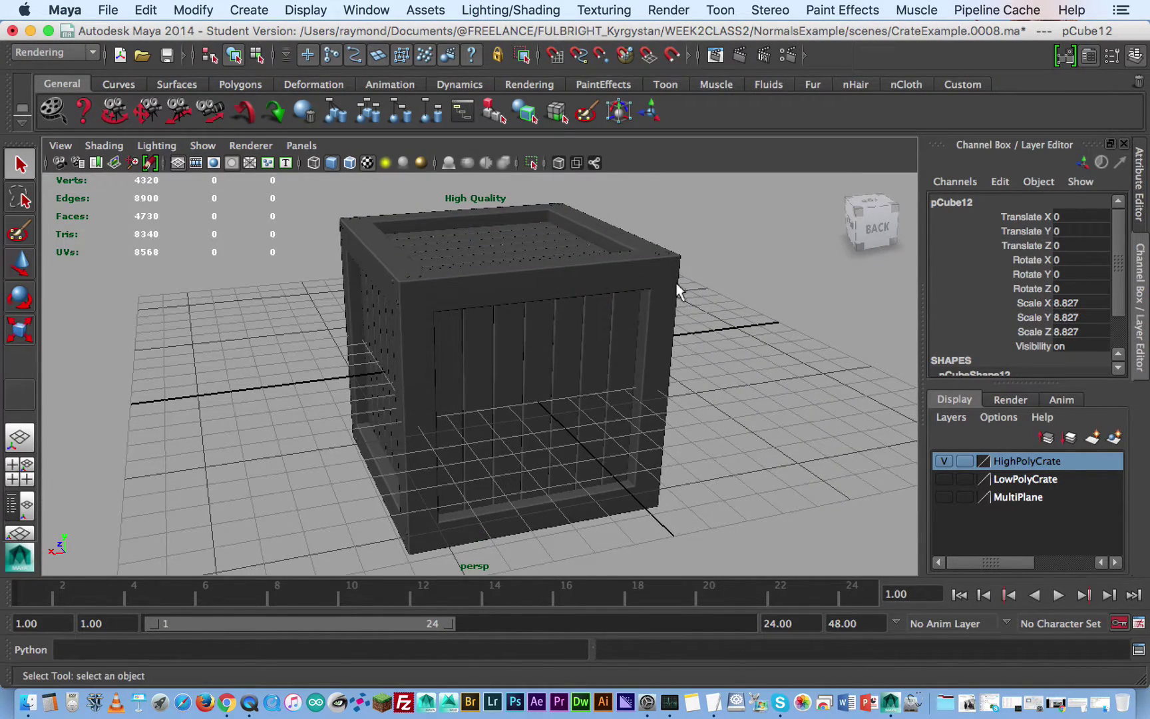
left_click(944, 479)
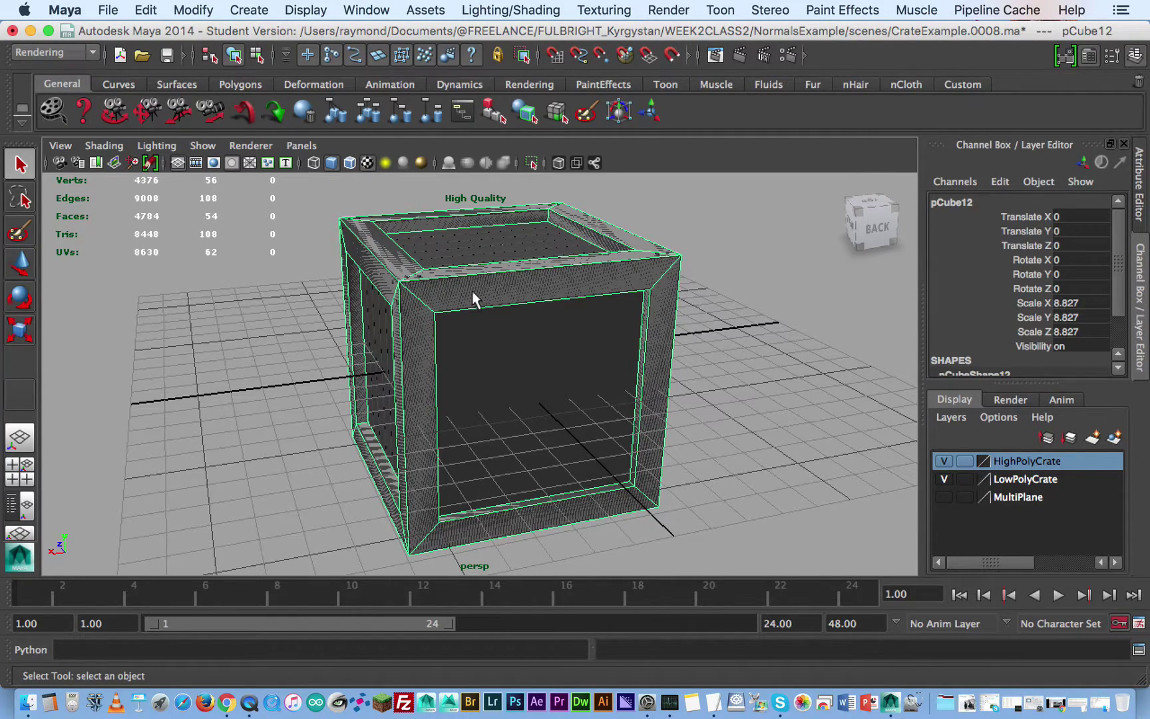
Switch the menu set to Polygons and hide the HighPolyCrate layer
left_click(75, 56)
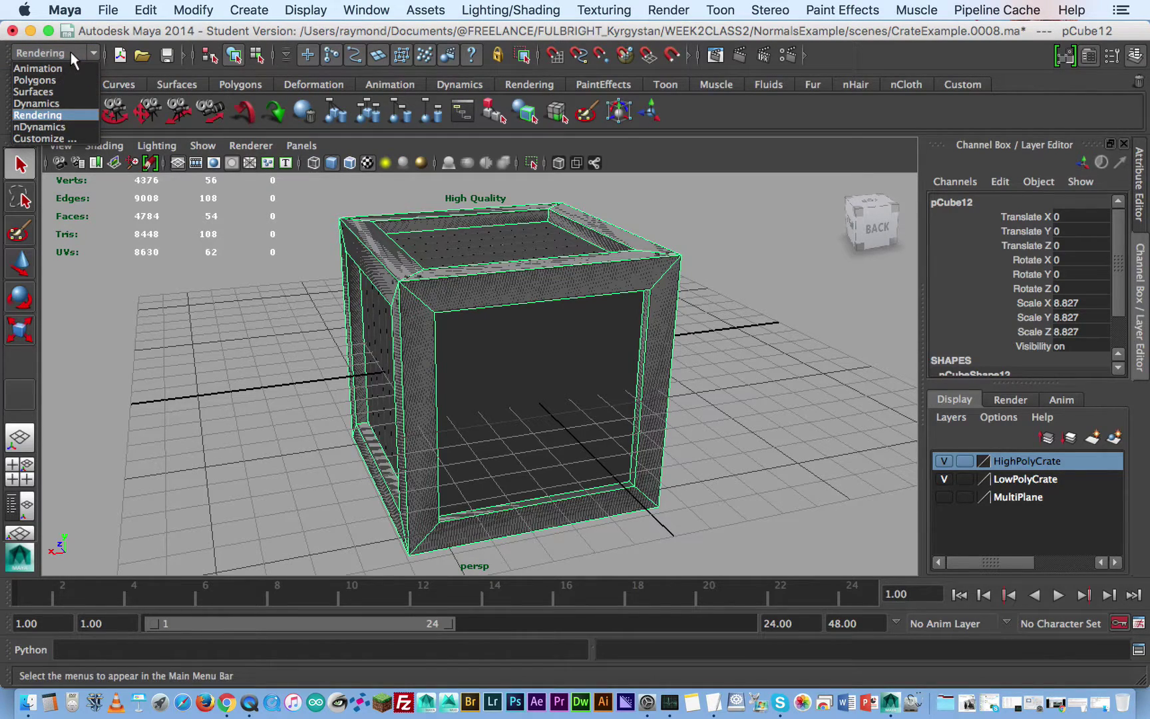
left_click(35, 80)
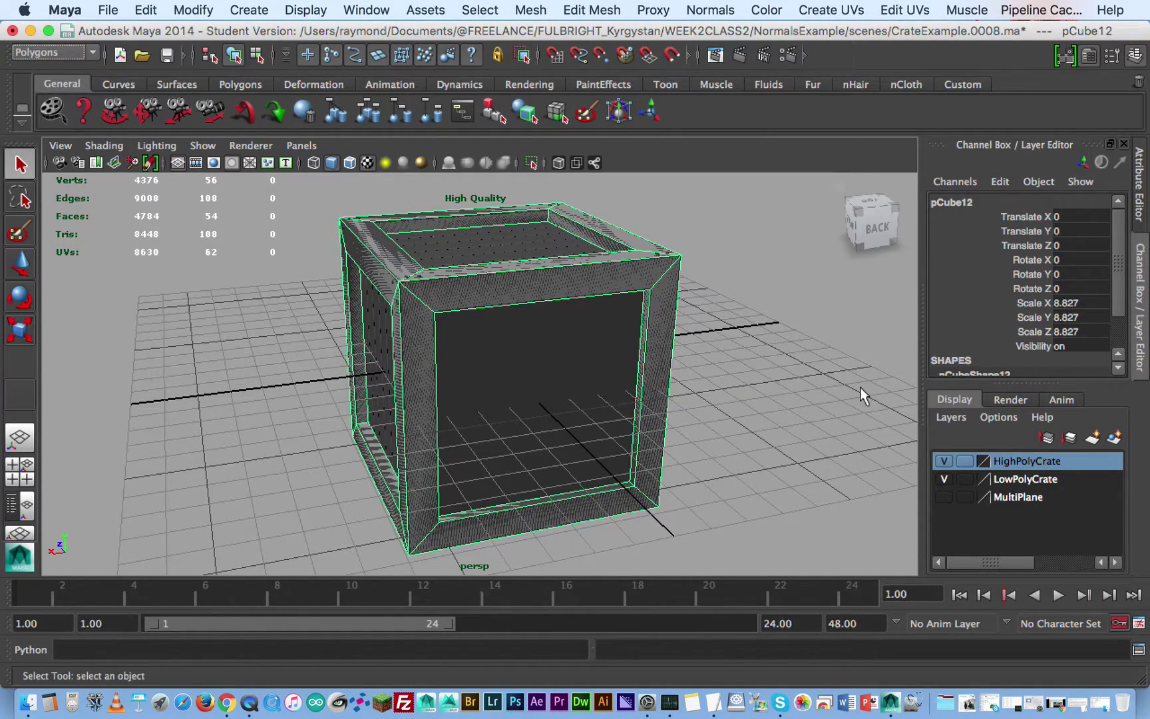
left_click(945, 460)
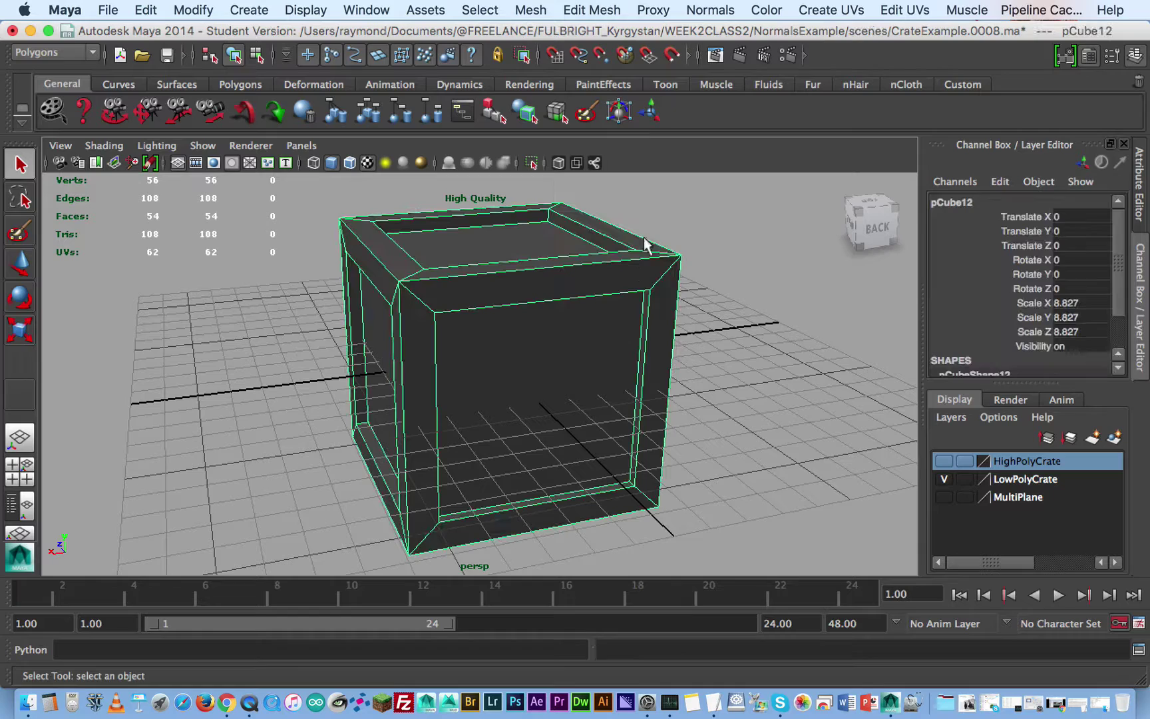
Review the low-poly crate's UVs in the UV Texture Editor, then close it and frame the crate
left_click(906, 10)
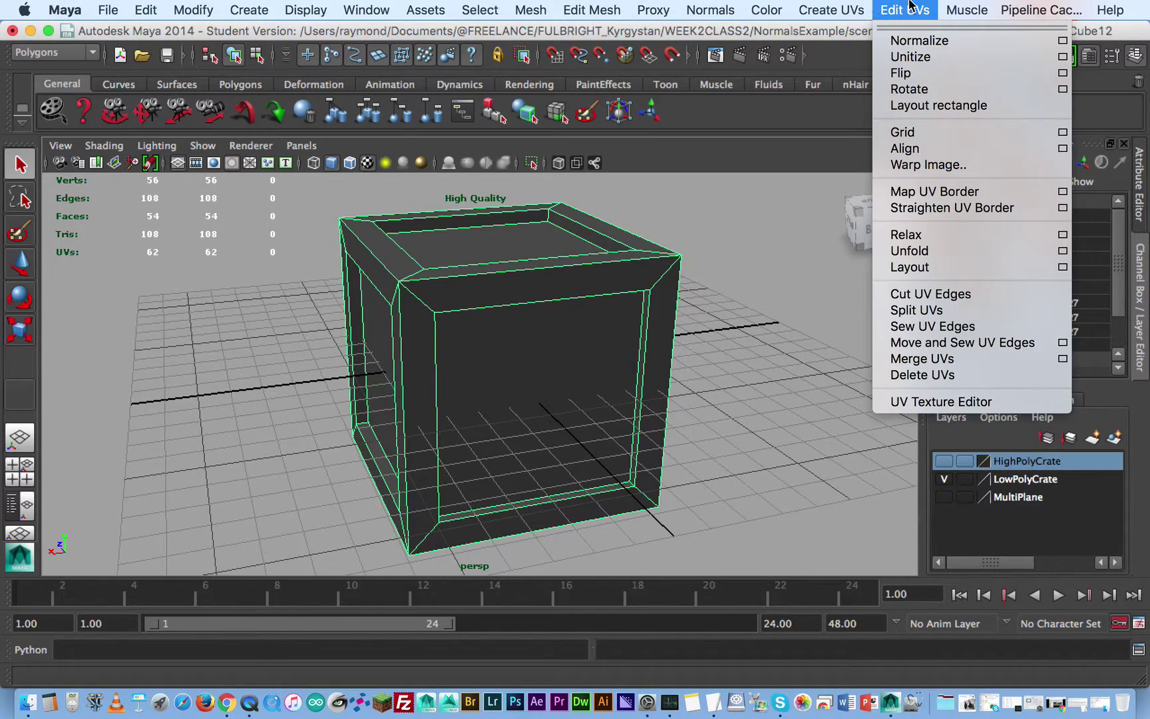
left_click(946, 401)
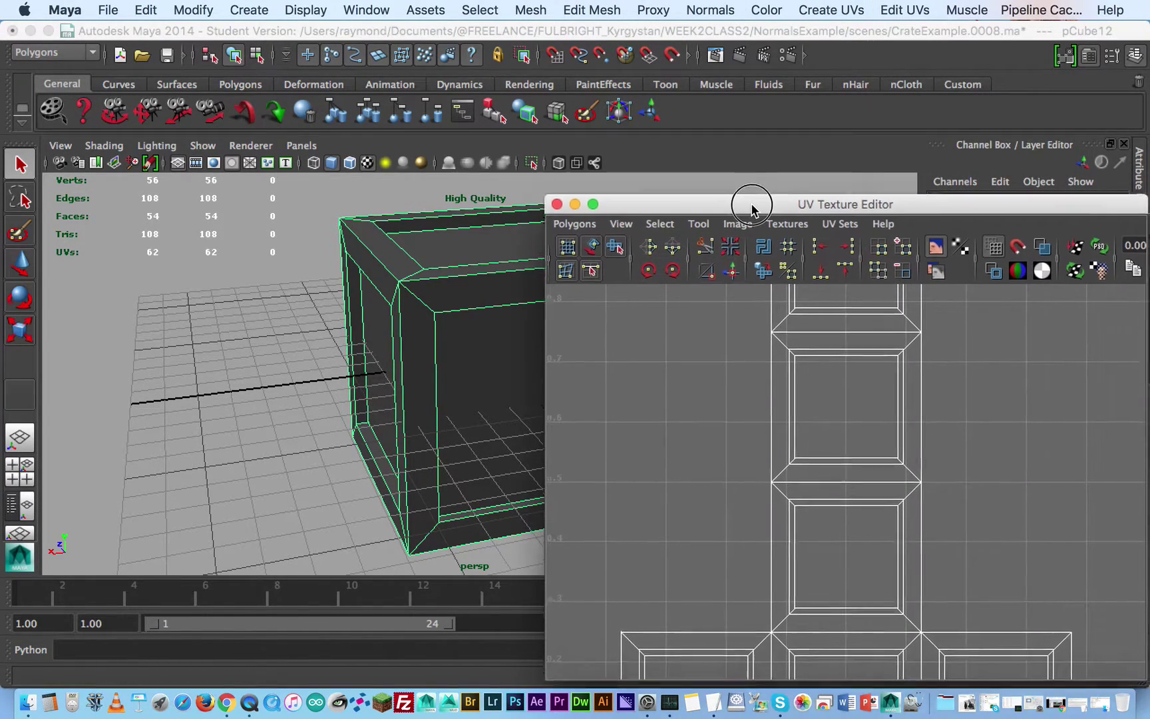
left_click_drag(745, 201, 696, 115)
right_click_drag(868, 339, 737, 354, "alt")
middle_click_drag(782, 344, 783, 329, "alt")
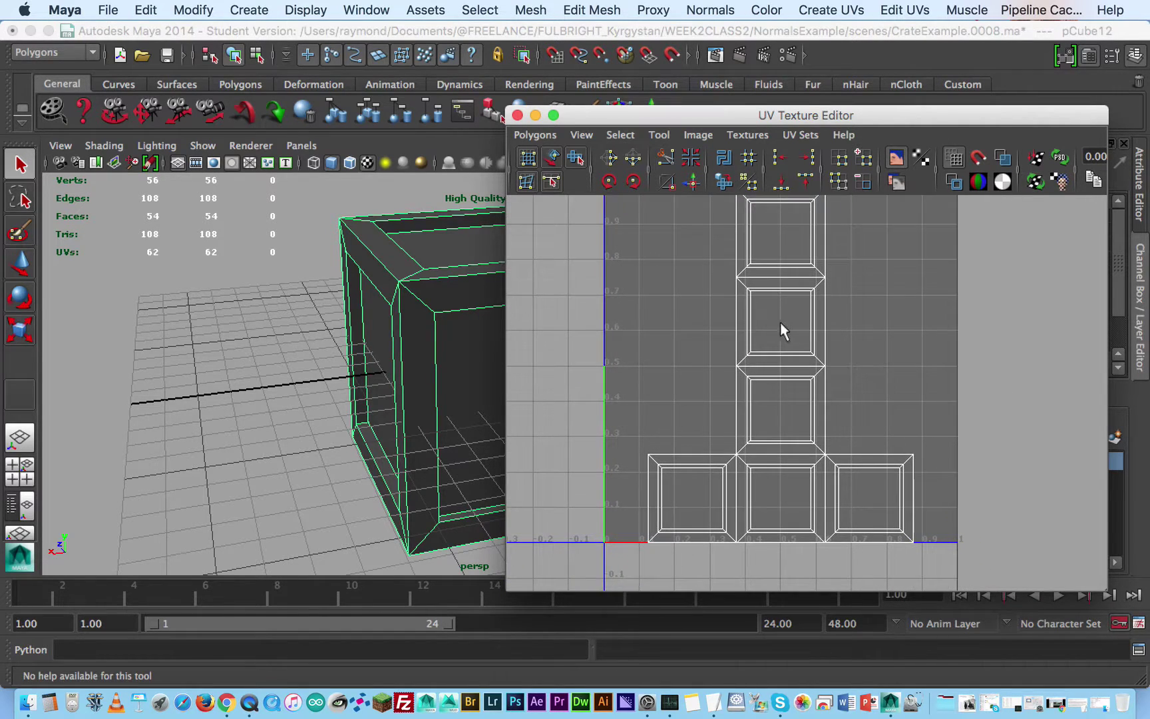
middle_click_drag(887, 226, 876, 254, "alt")
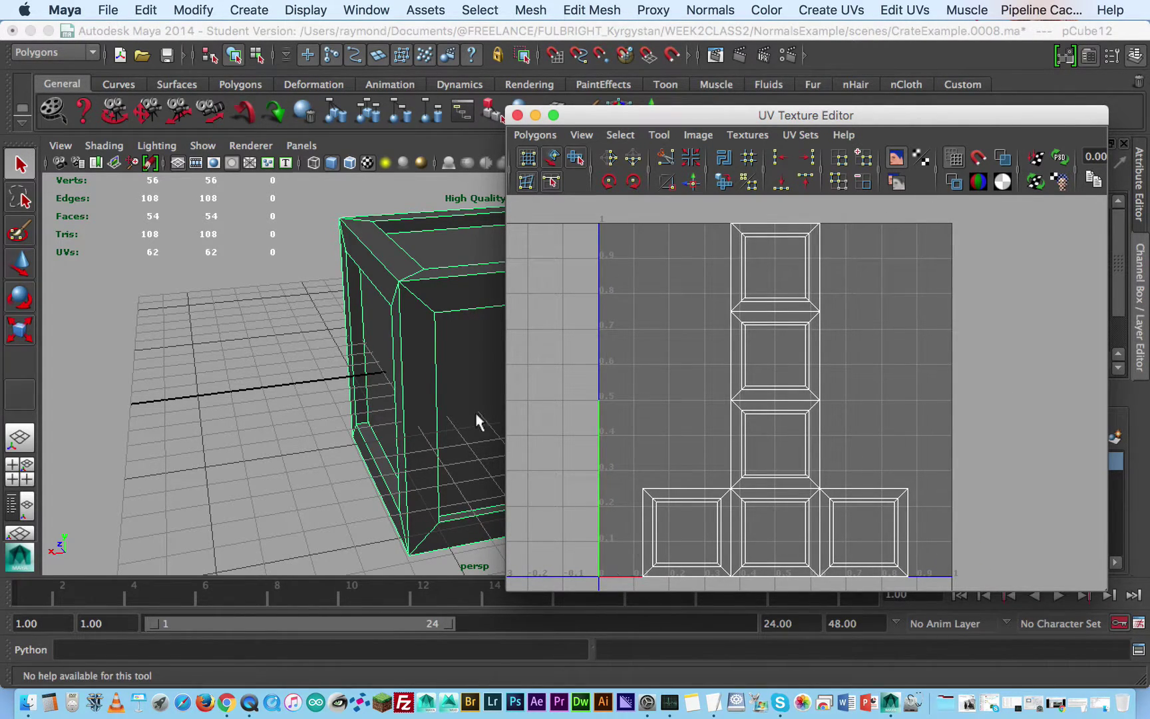
left_click_drag(477, 418, 365, 320, "alt")
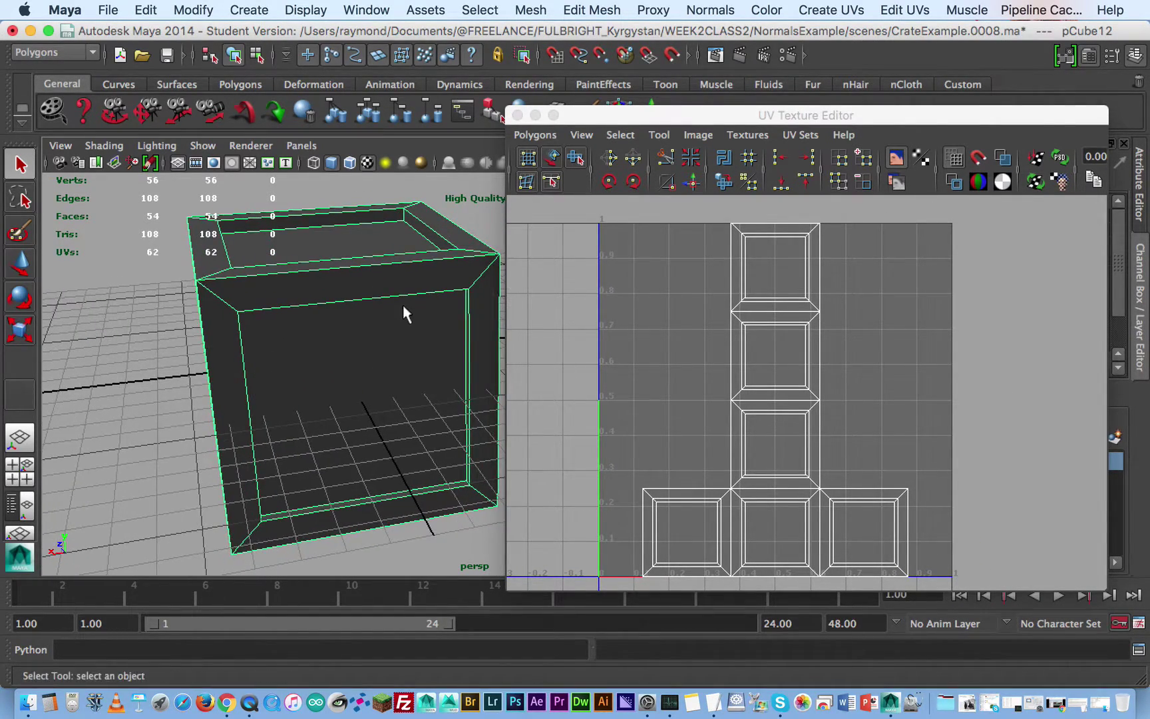
left_click_drag(593, 120, 620, 95)
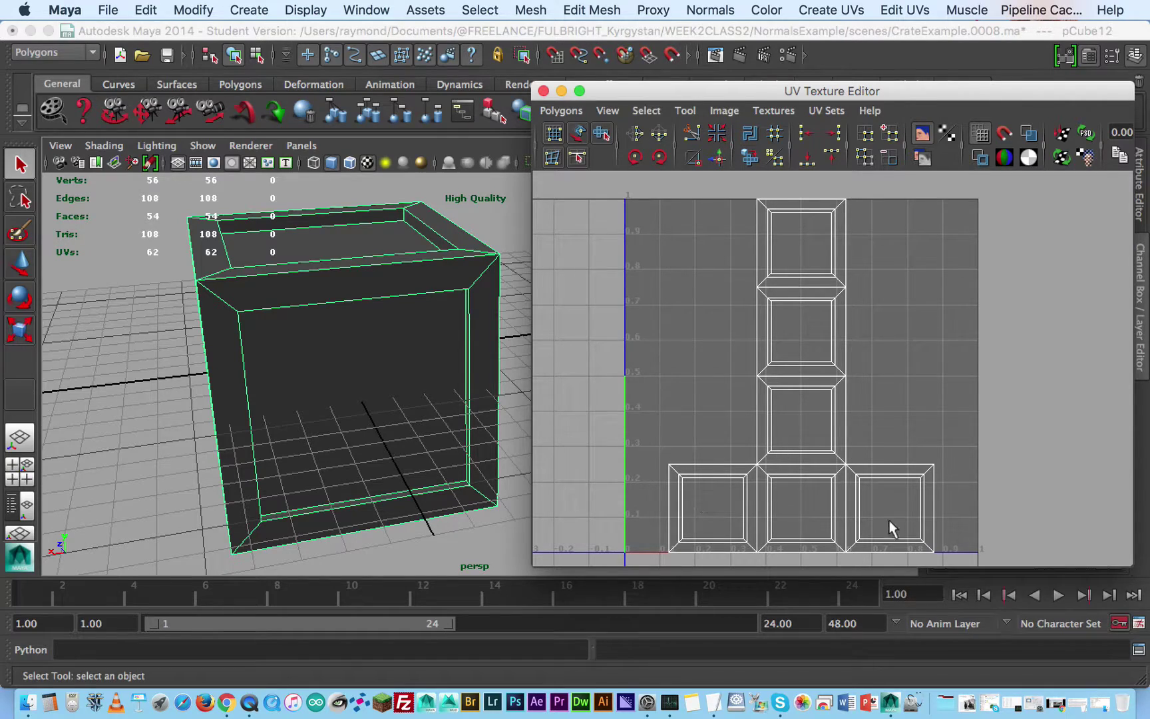
left_click(544, 90)
scroll(513, 332, "up", 3)
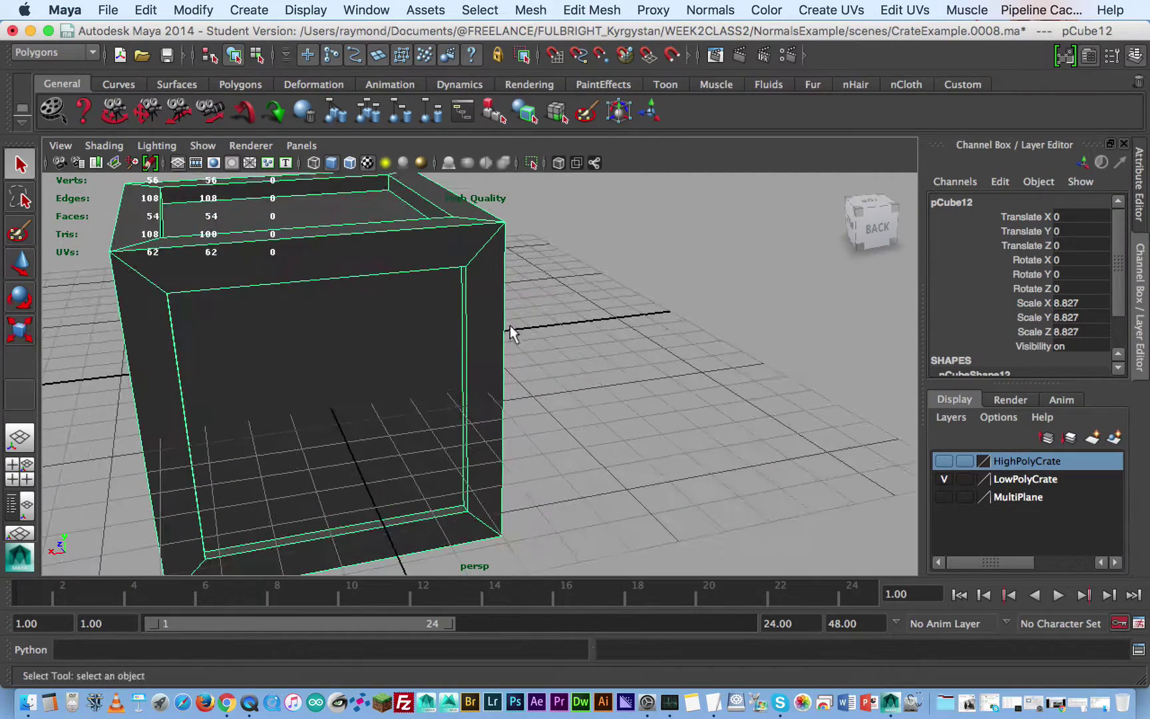
key("f")
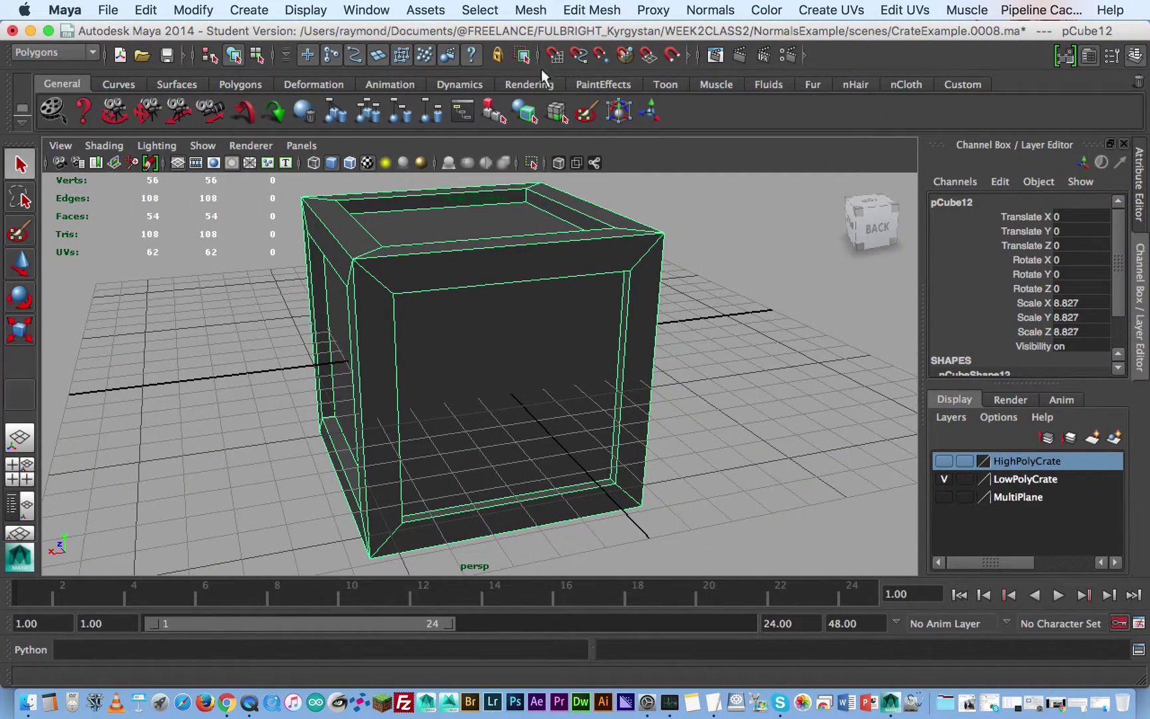
Open Transfer Maps from the Rendering menu set and set pCubeShape12 as the target mesh
left_click(53, 53)
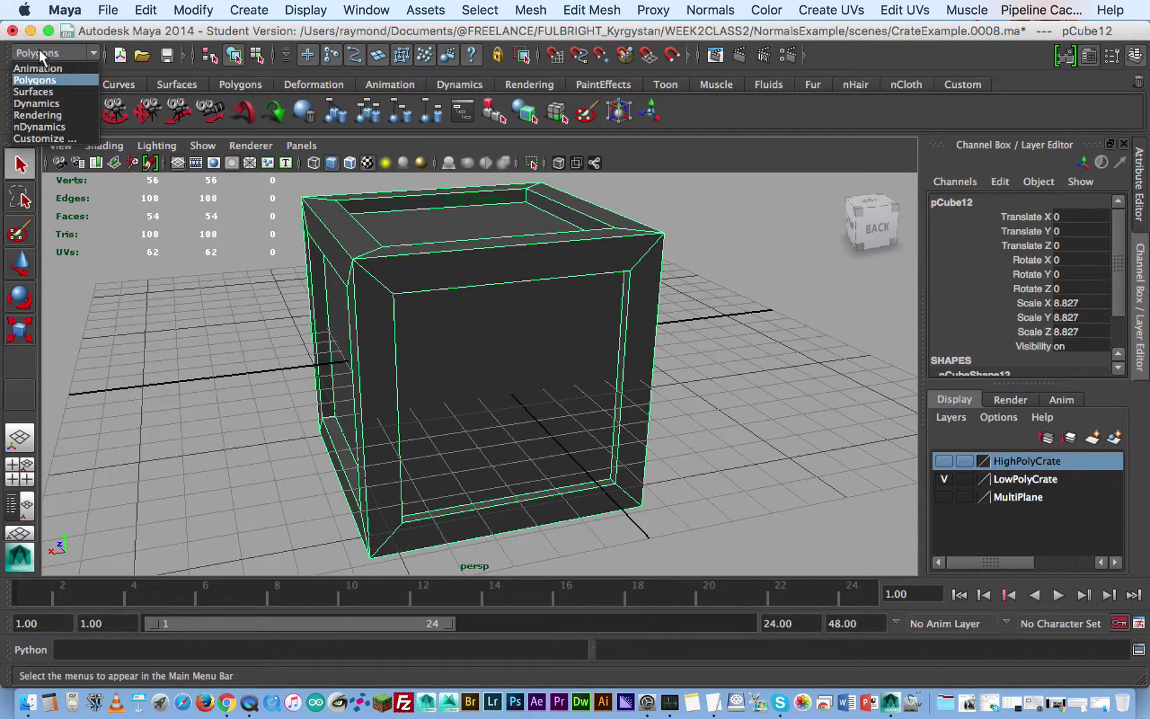
left_click(66, 116)
left_click(549, 8)
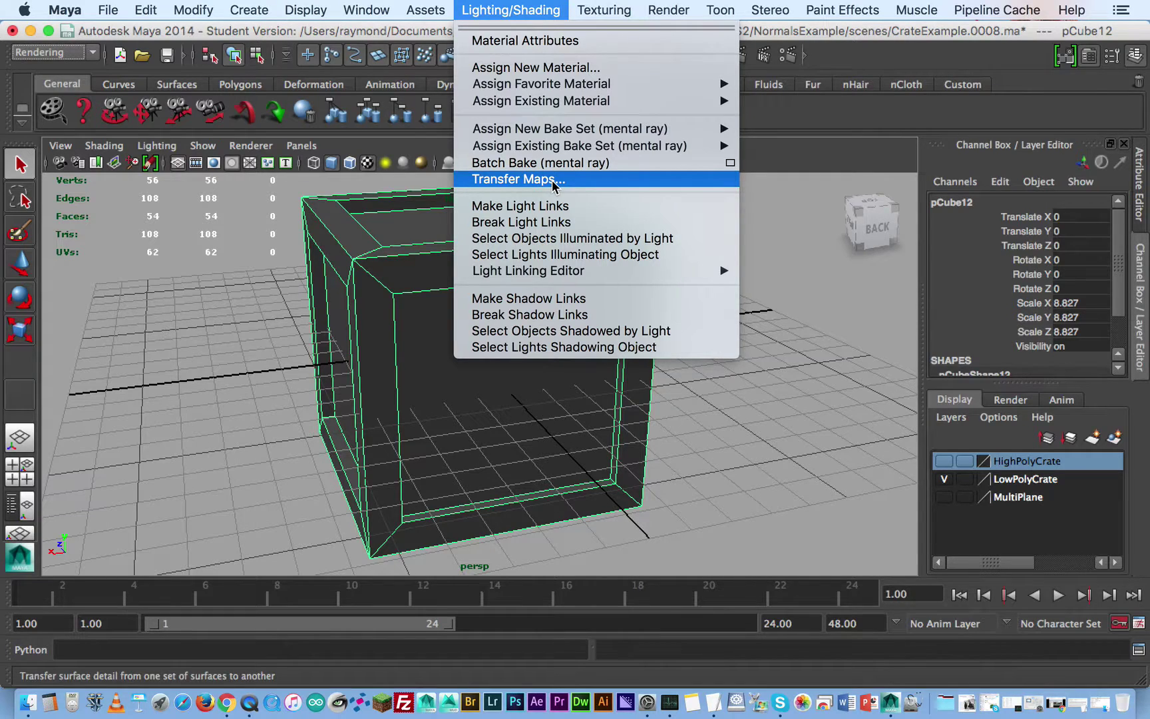
left_click(520, 179)
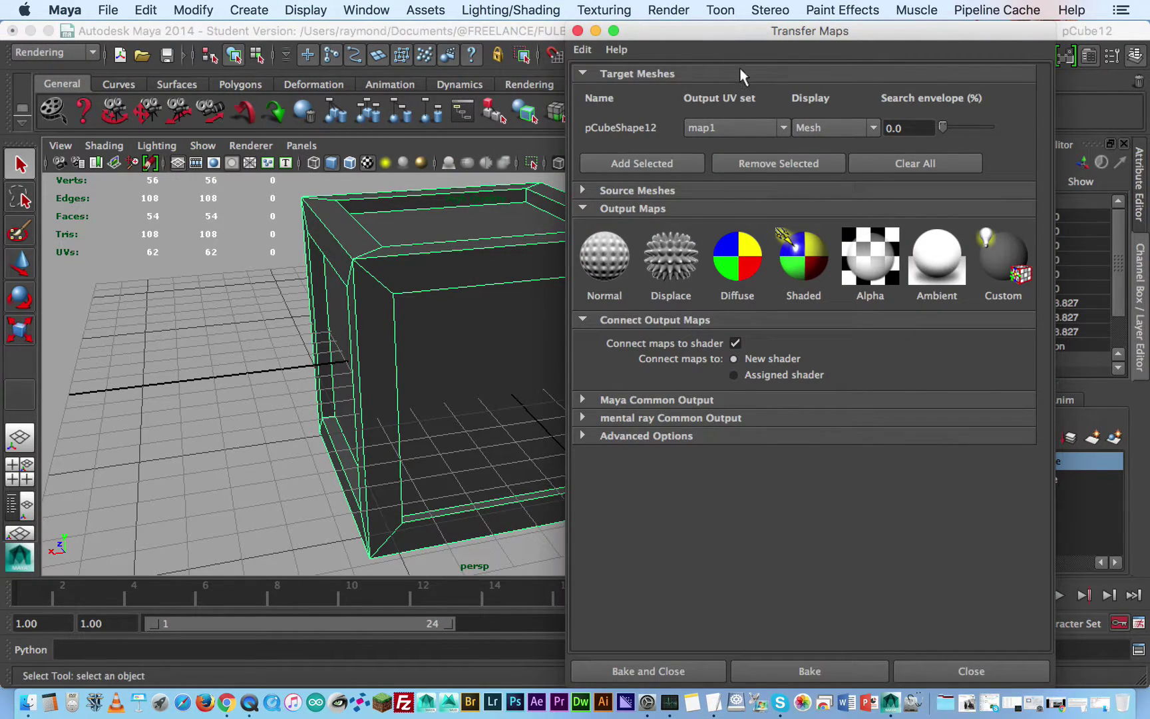
left_click_drag(726, 31, 788, 48)
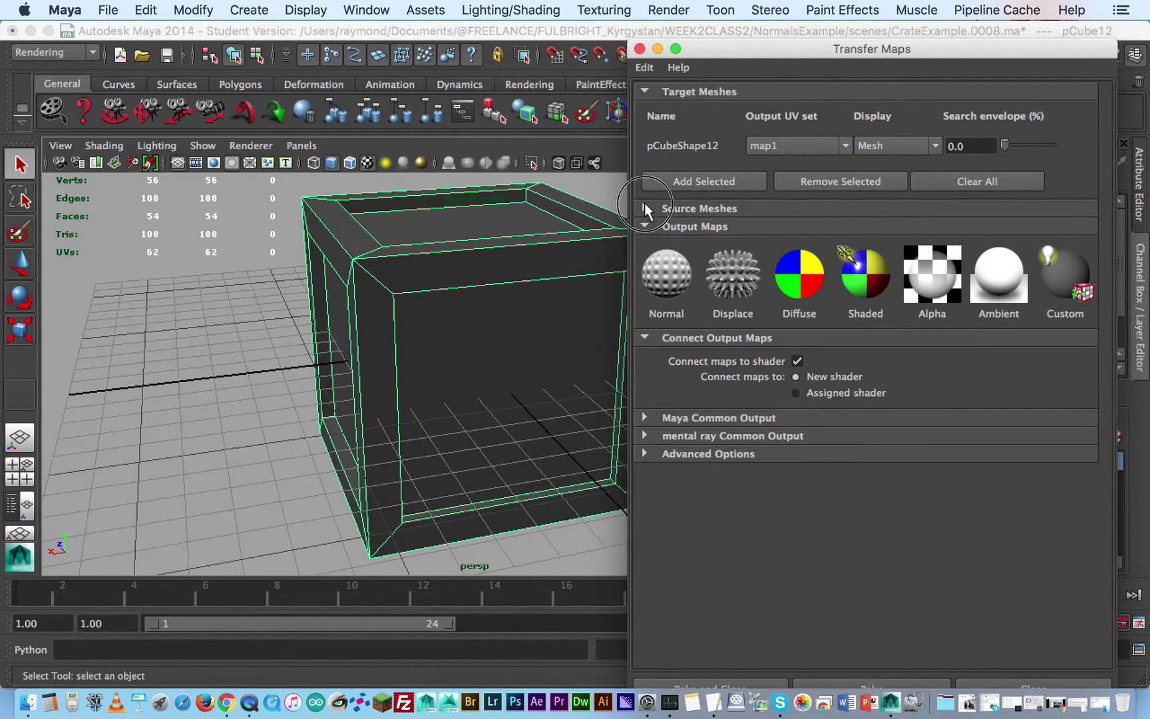
left_click(645, 209)
left_click(844, 181)
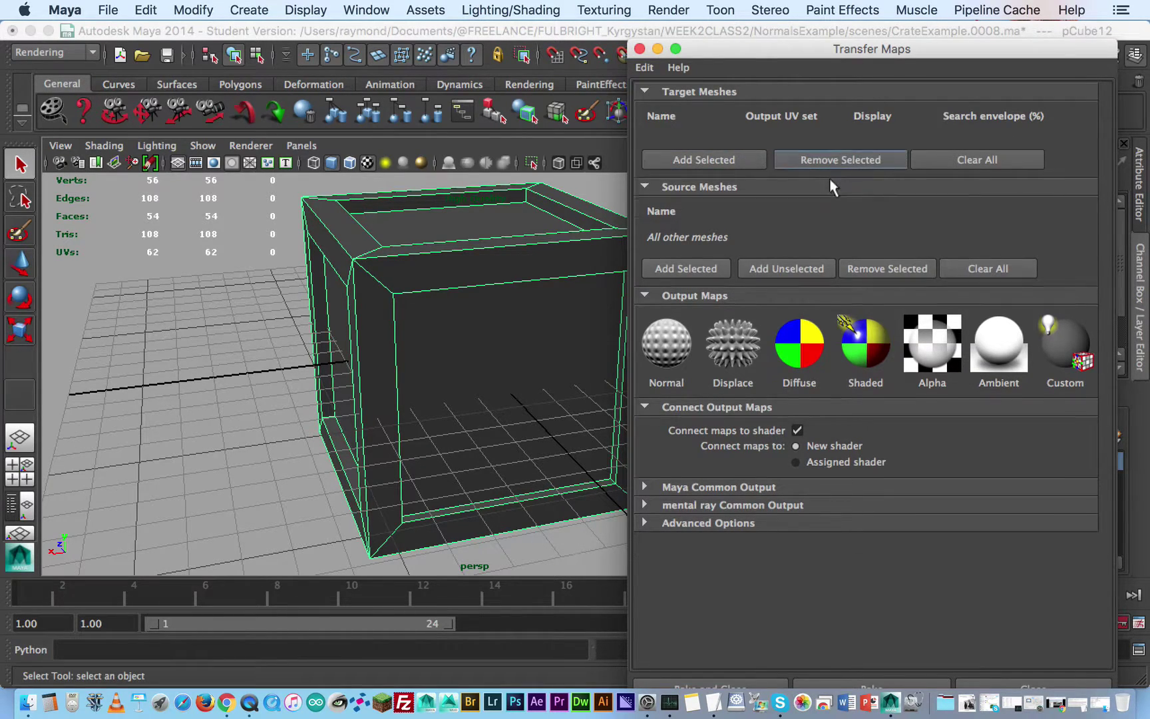
left_click(526, 243)
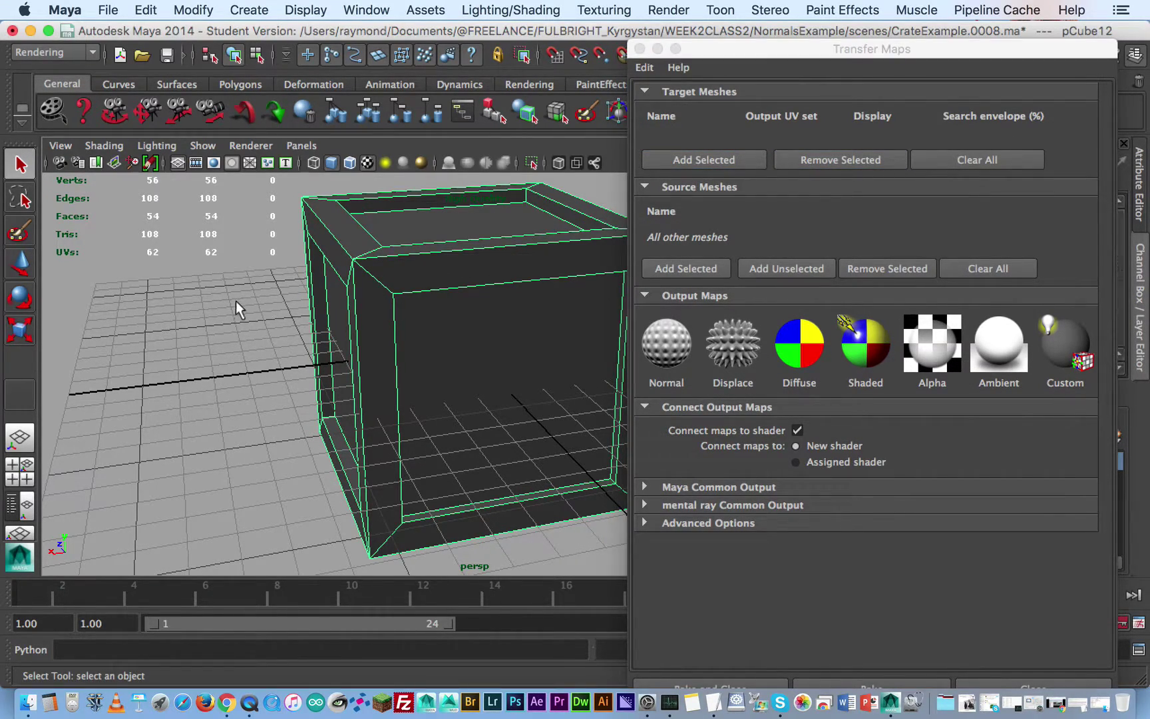
left_click(726, 160)
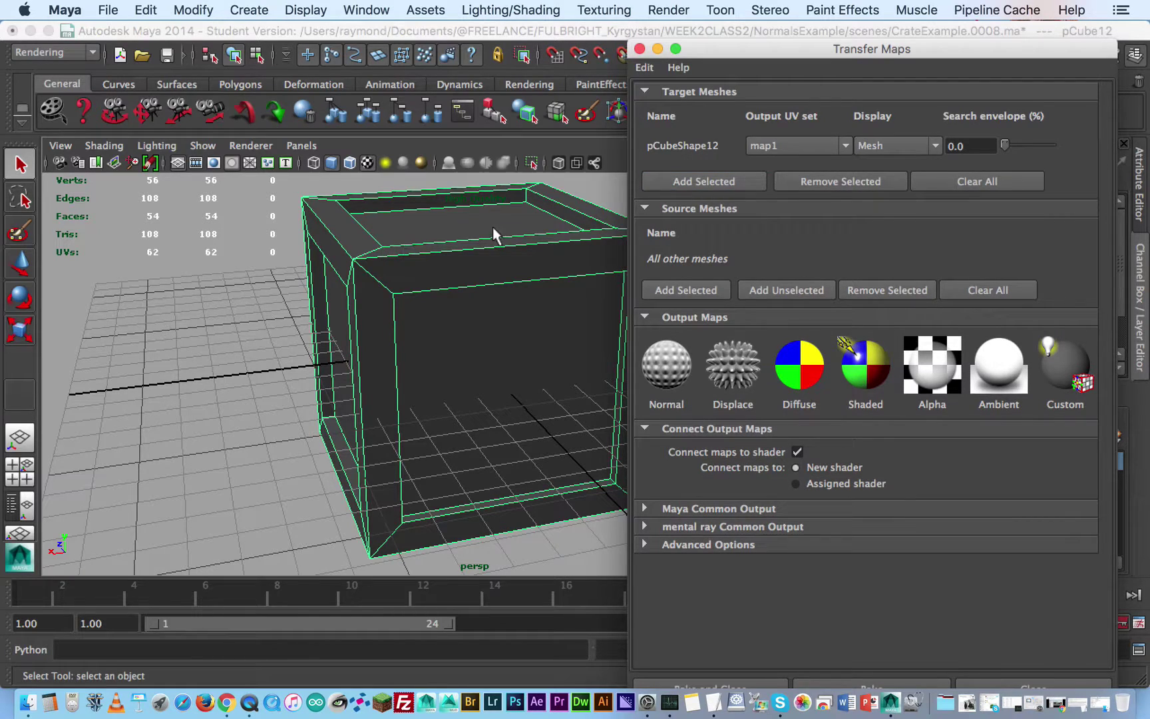
Show the HighPolyCrate layer and add polySurfaceShape18 as the source mesh, then re-show LowPolyCrate
left_click_drag(739, 49, 122, 58)
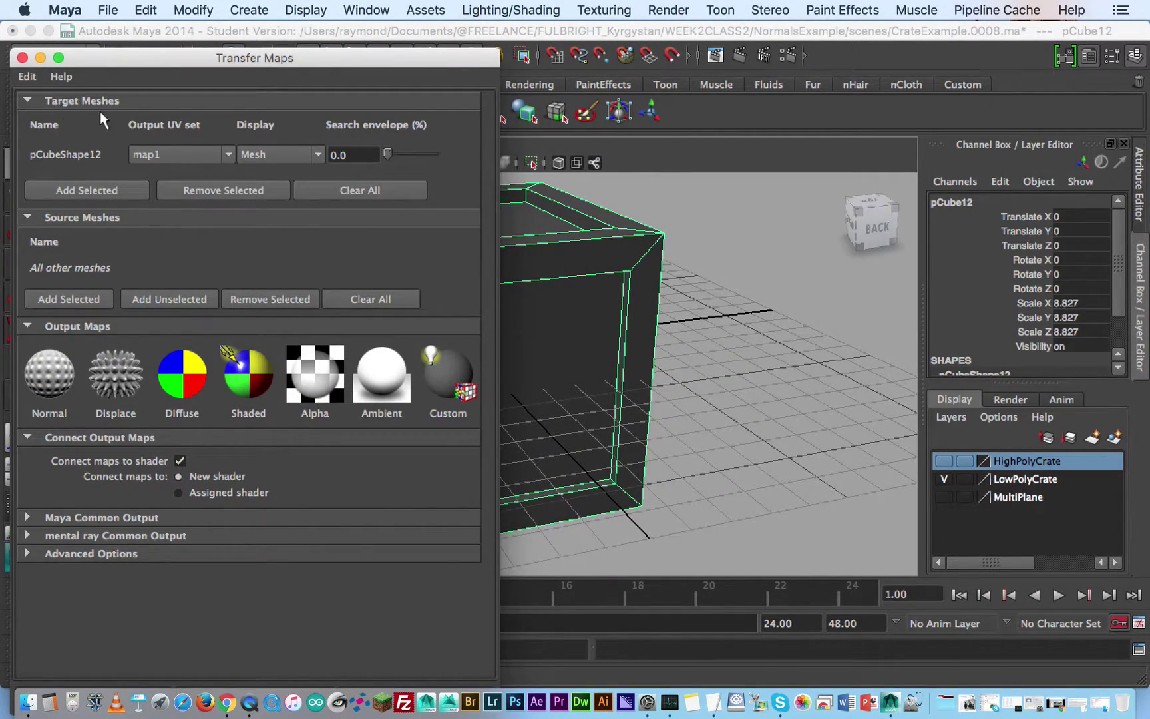
left_click(943, 478)
left_click(945, 461)
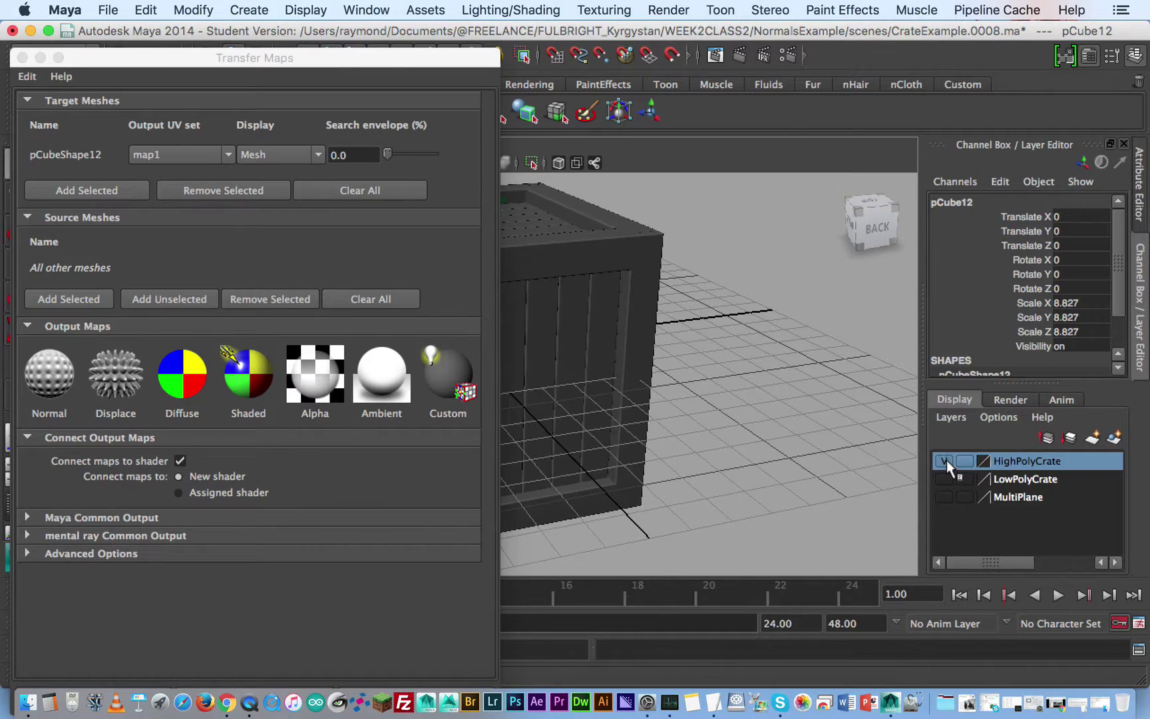
left_click_drag(349, 60, 870, 40)
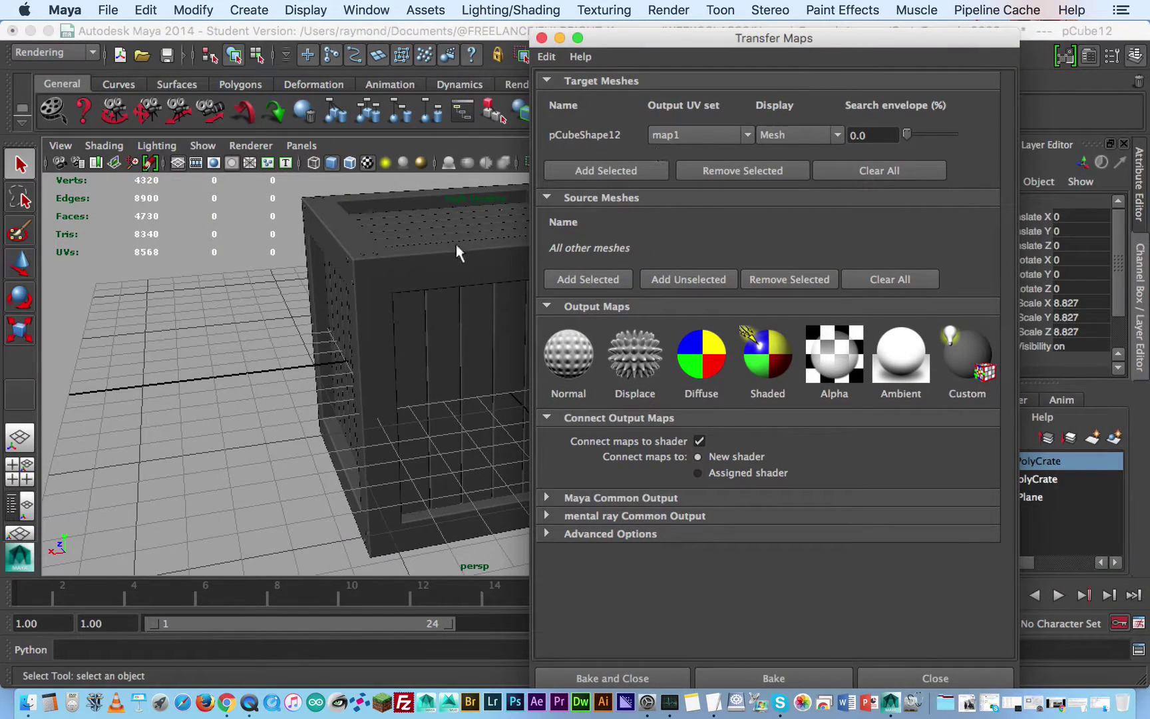
left_click(323, 281)
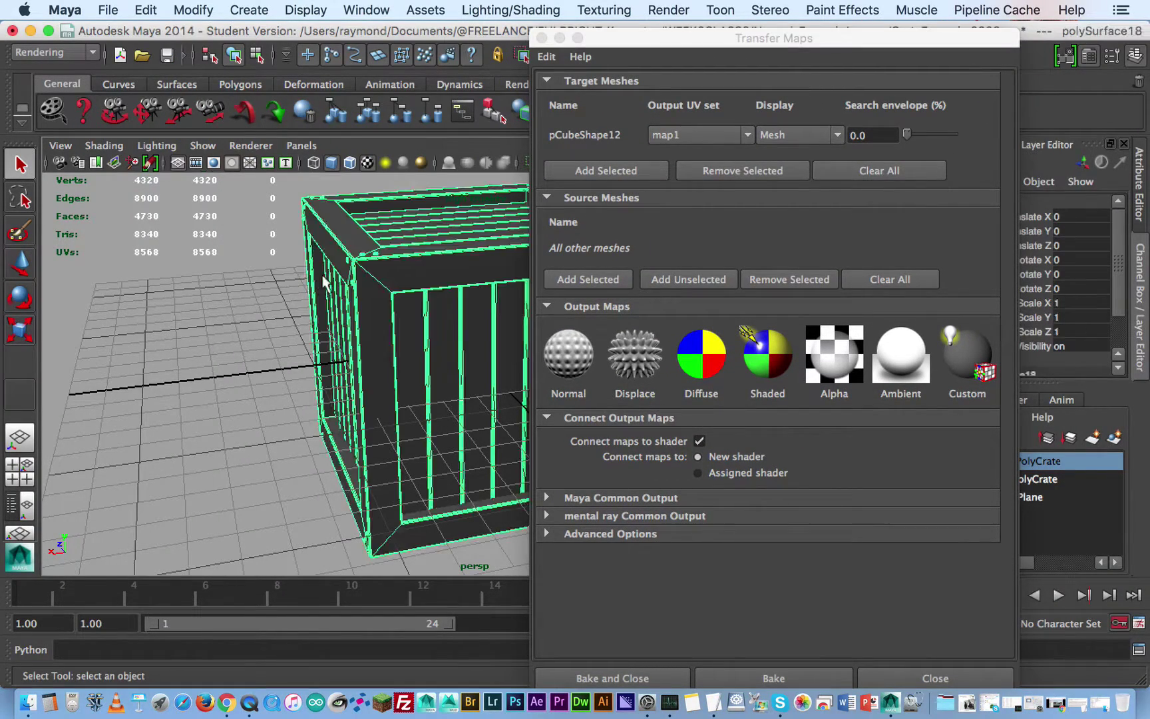
left_click(602, 279)
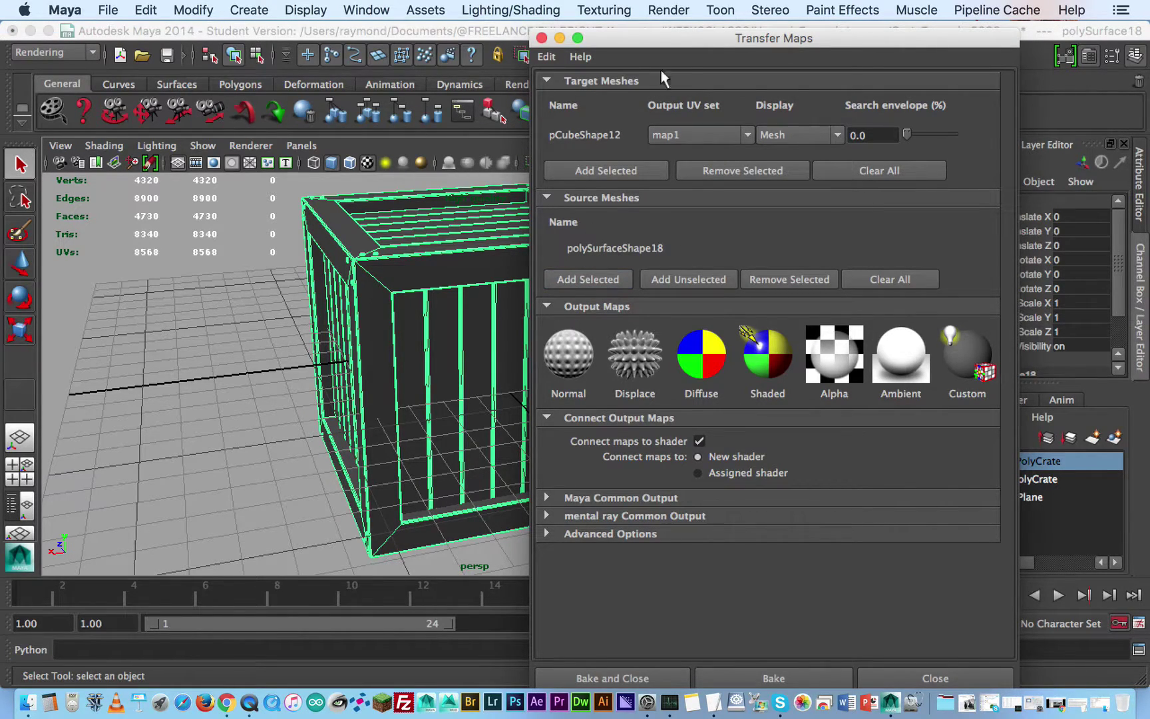
left_click_drag(680, 44, 793, 41)
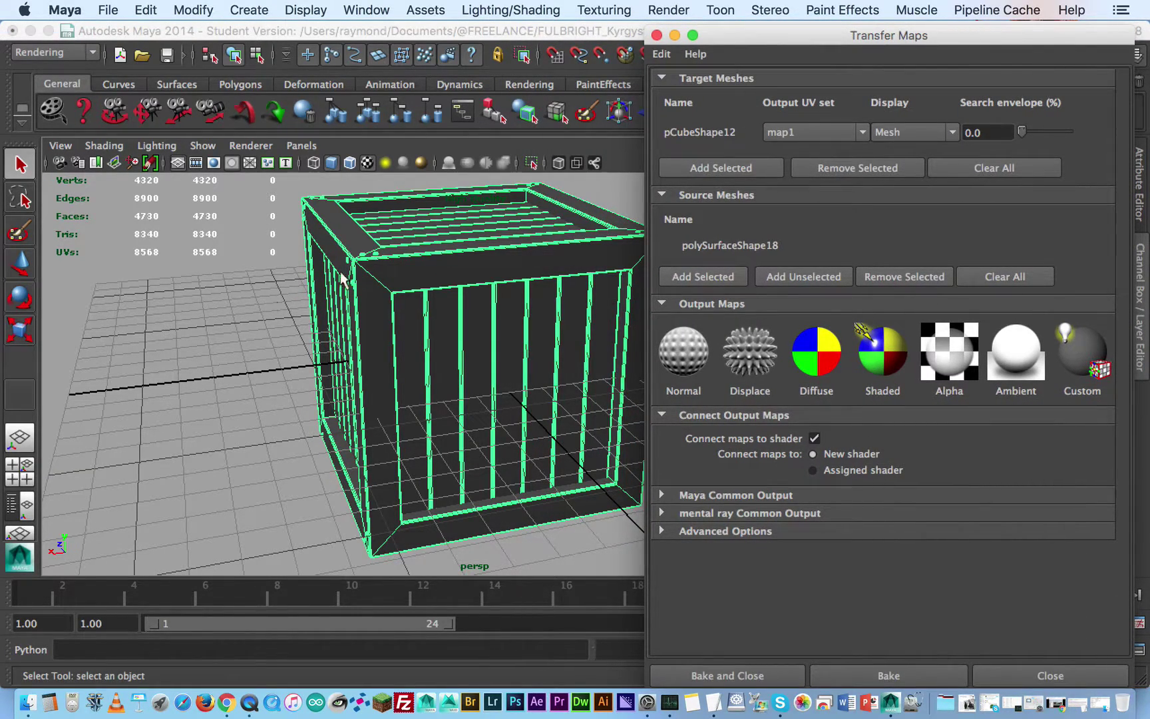
left_click_drag(813, 37, 431, 218)
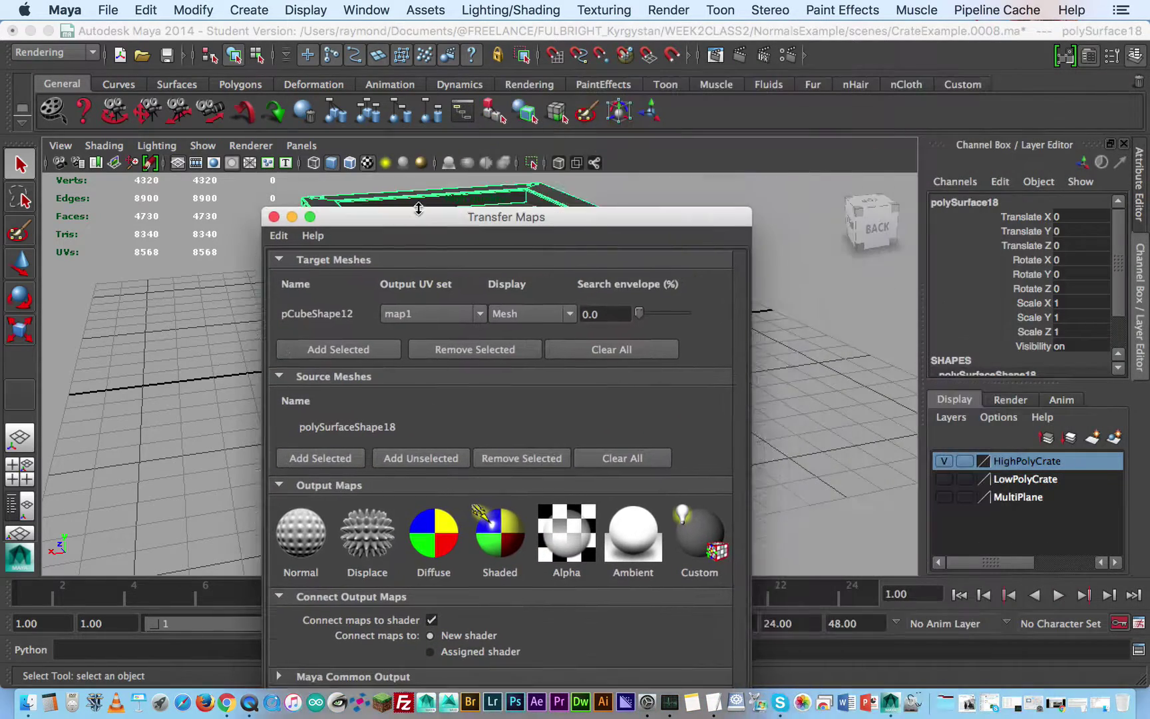
left_click(944, 479)
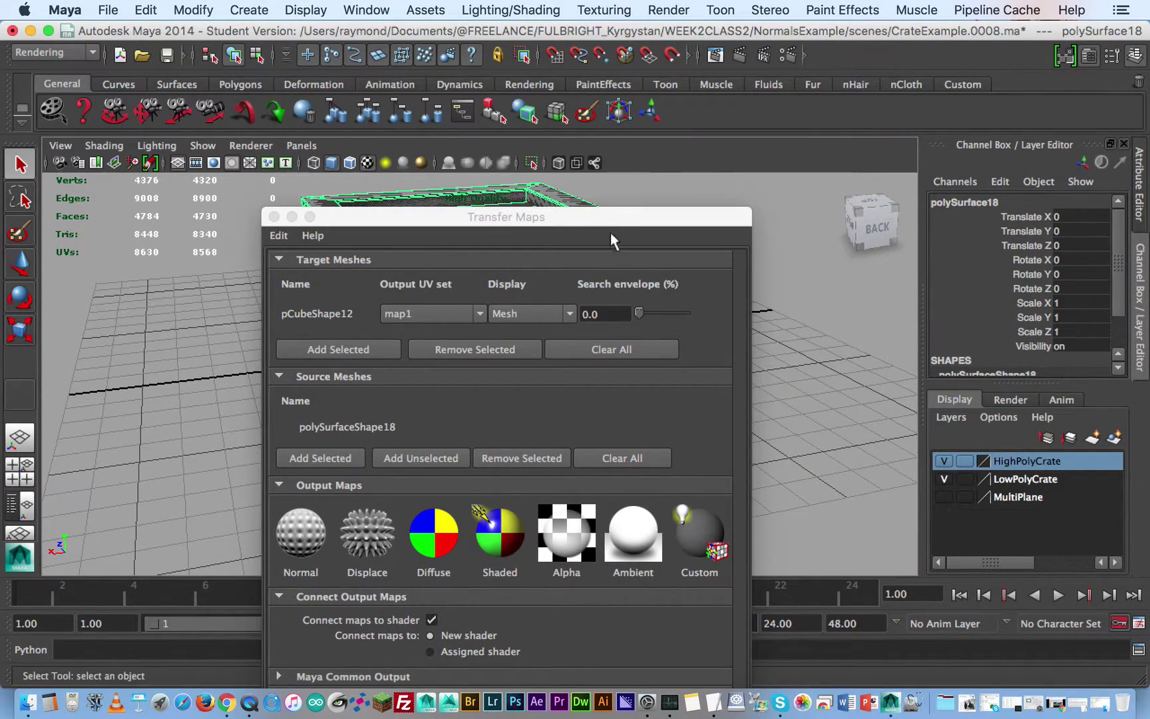
left_click_drag(609, 219, 988, 33)
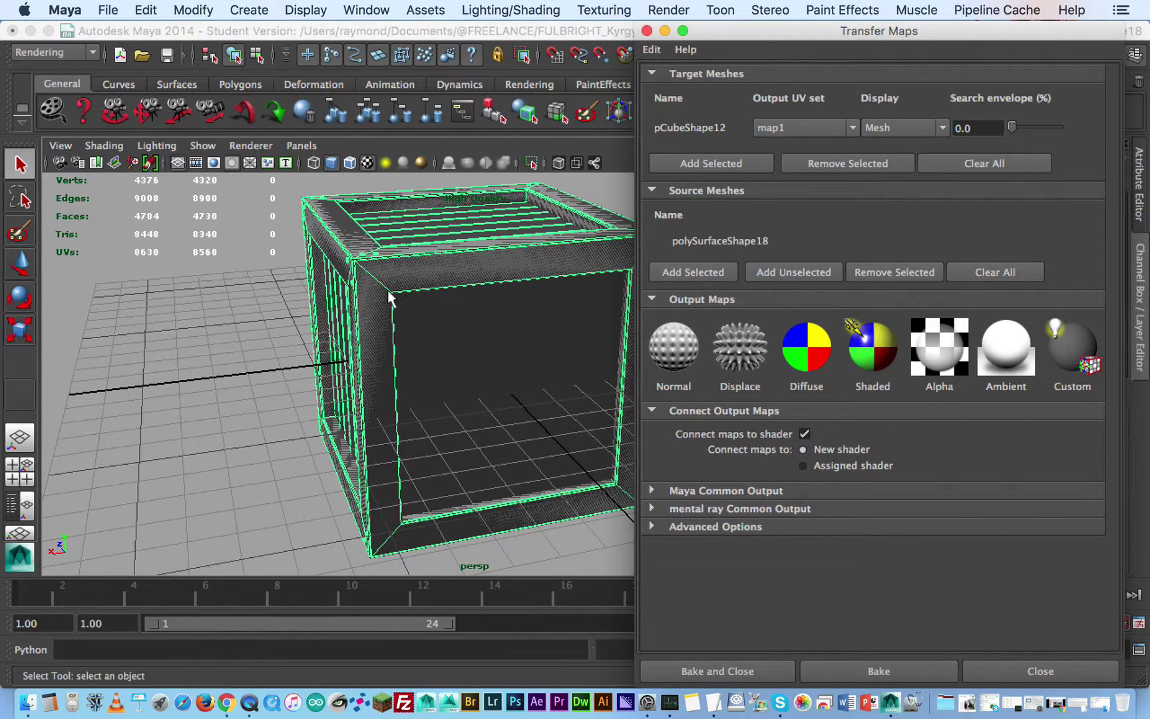
left_click_drag(374, 303, 426, 299, "alt")
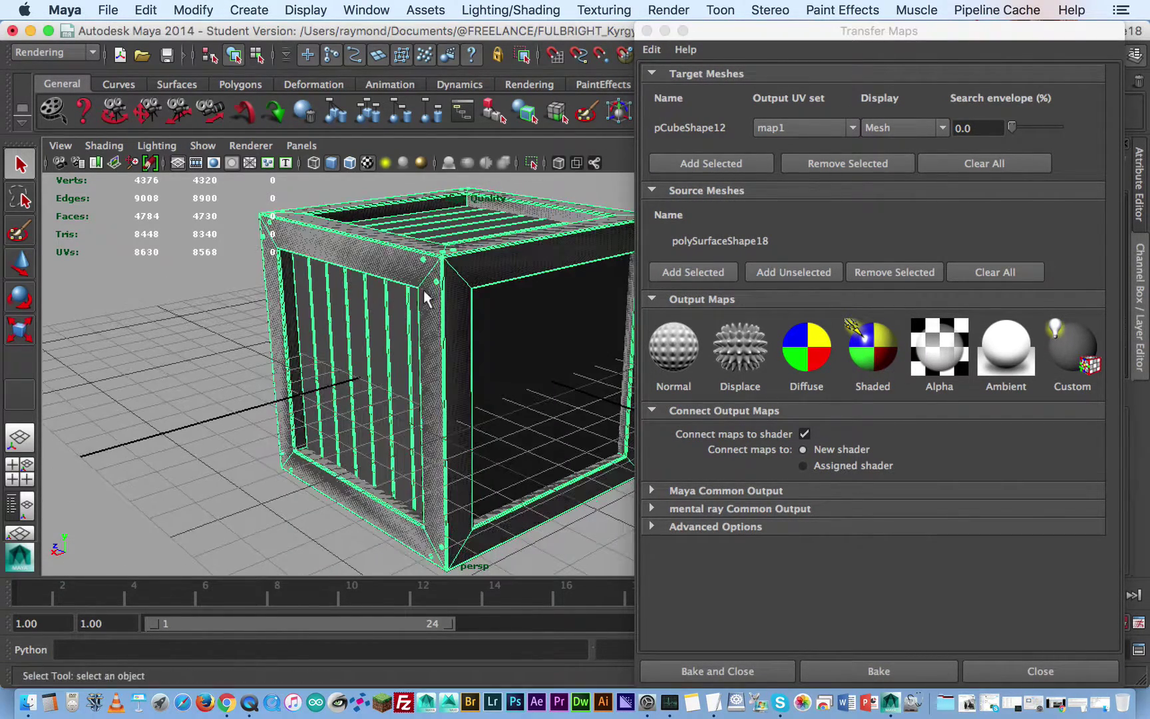
Set the target mesh Display to Both so the search envelope is visible
left_click(909, 128)
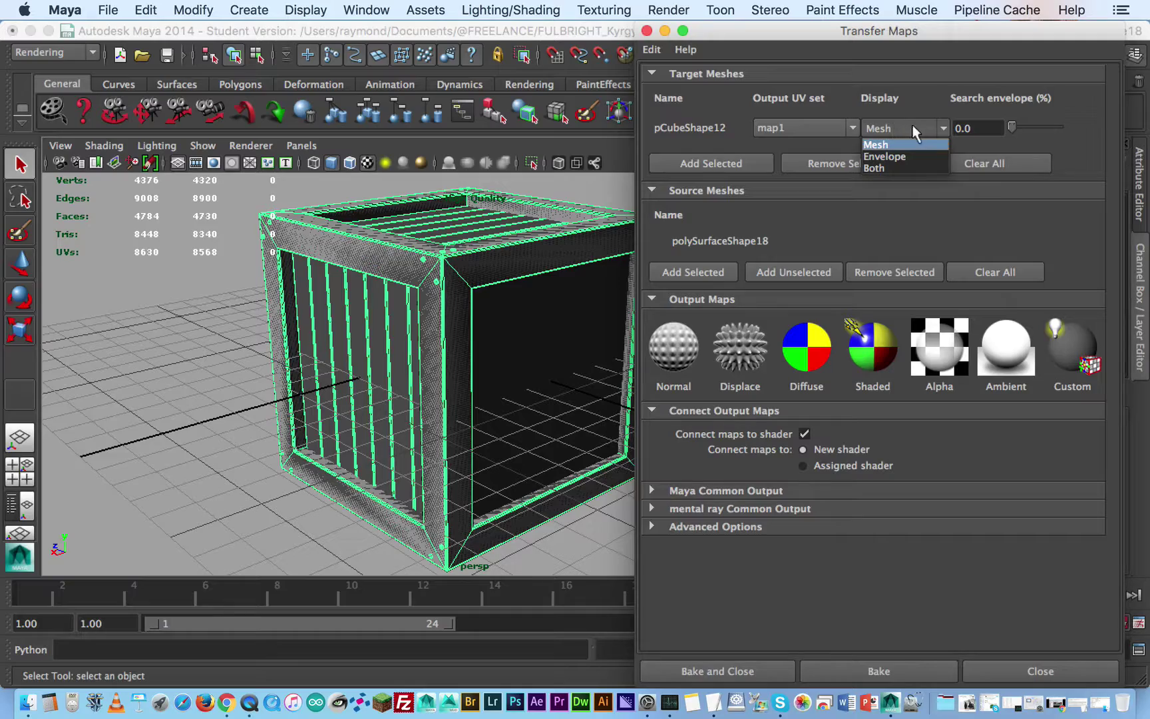
left_click(888, 167)
left_click_drag(356, 272, 411, 294, "alt")
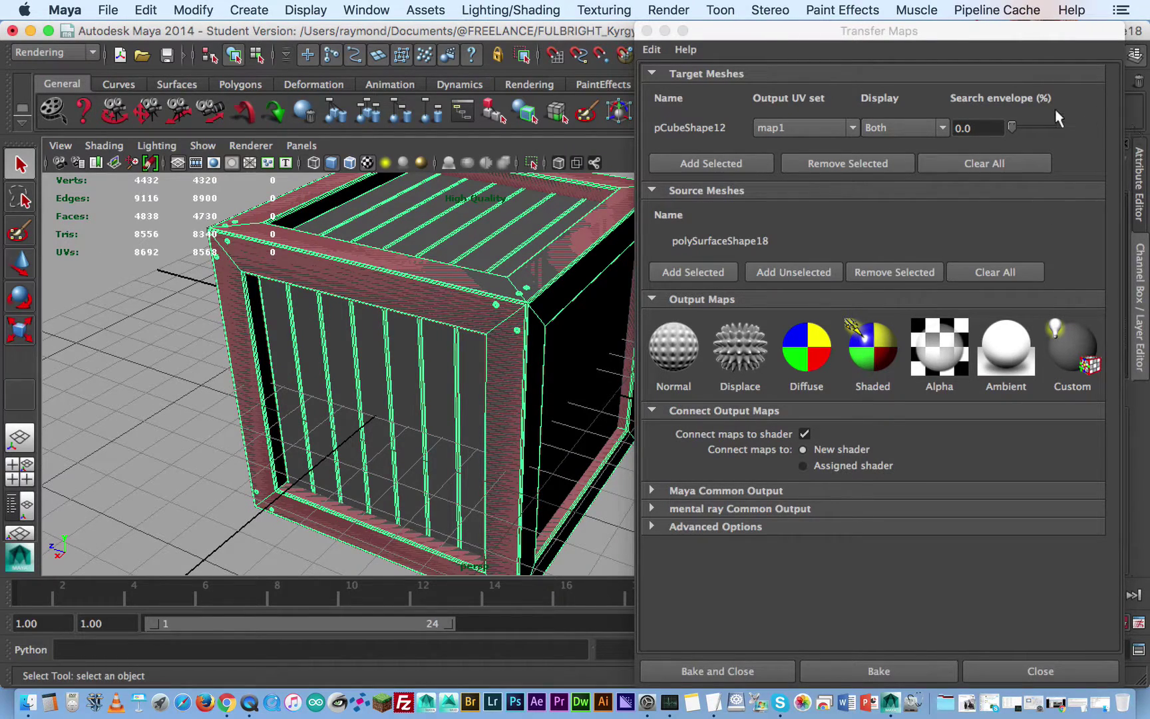
Set the search envelope to 1.0 and check how it wraps the high-poly crate
mouse_move(1012, 127)
left_mouse_down()
mouse_move(1029, 124)
mouse_move(1012, 123)
left_mouse_up()
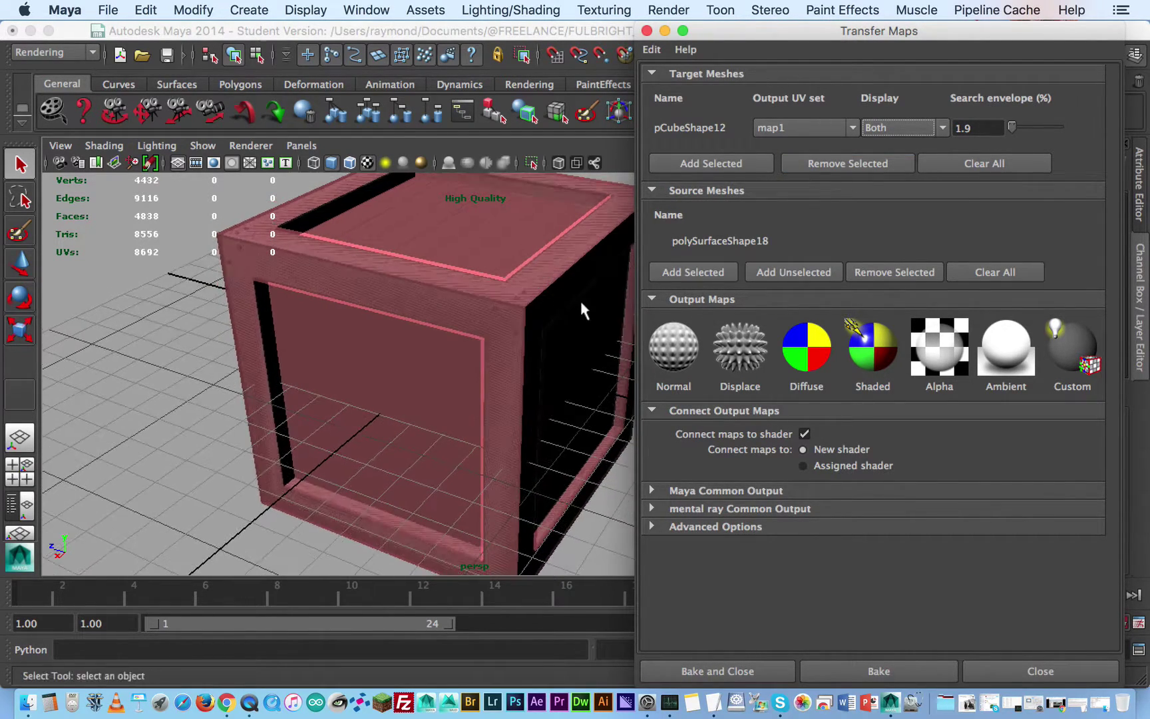
left_click_drag(583, 303, 539, 313, "alt")
left_click(981, 125)
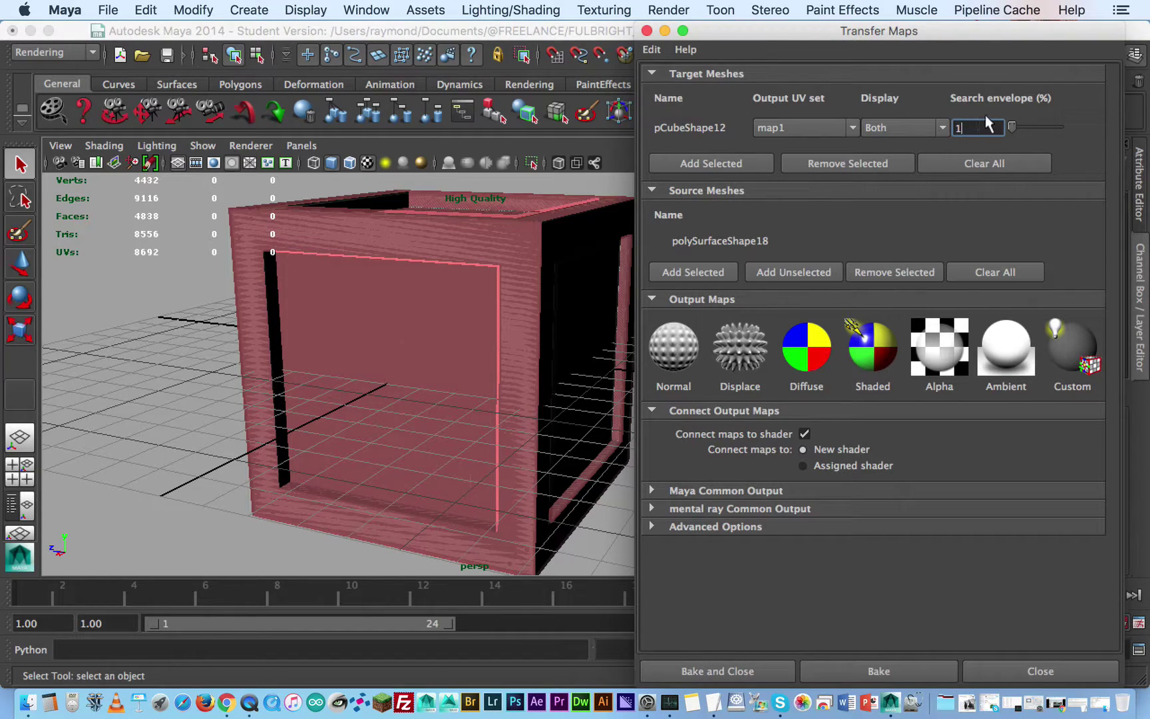
key("Return")
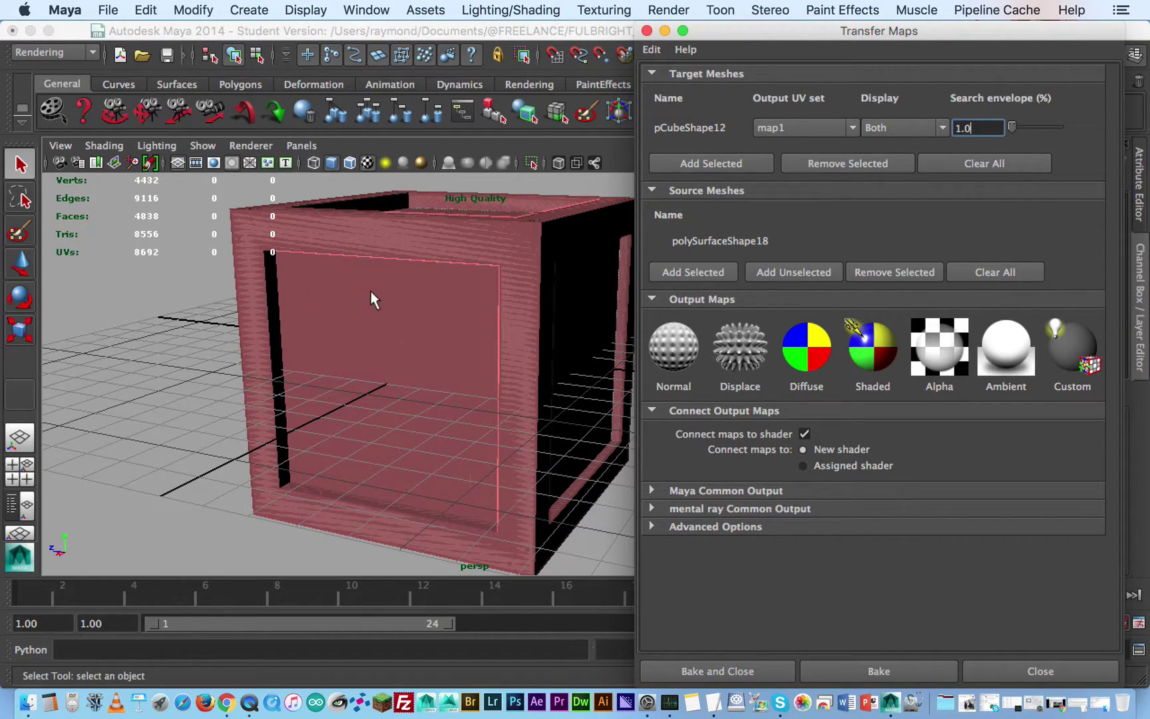
left_click_drag(371, 291, 430, 312, "alt")
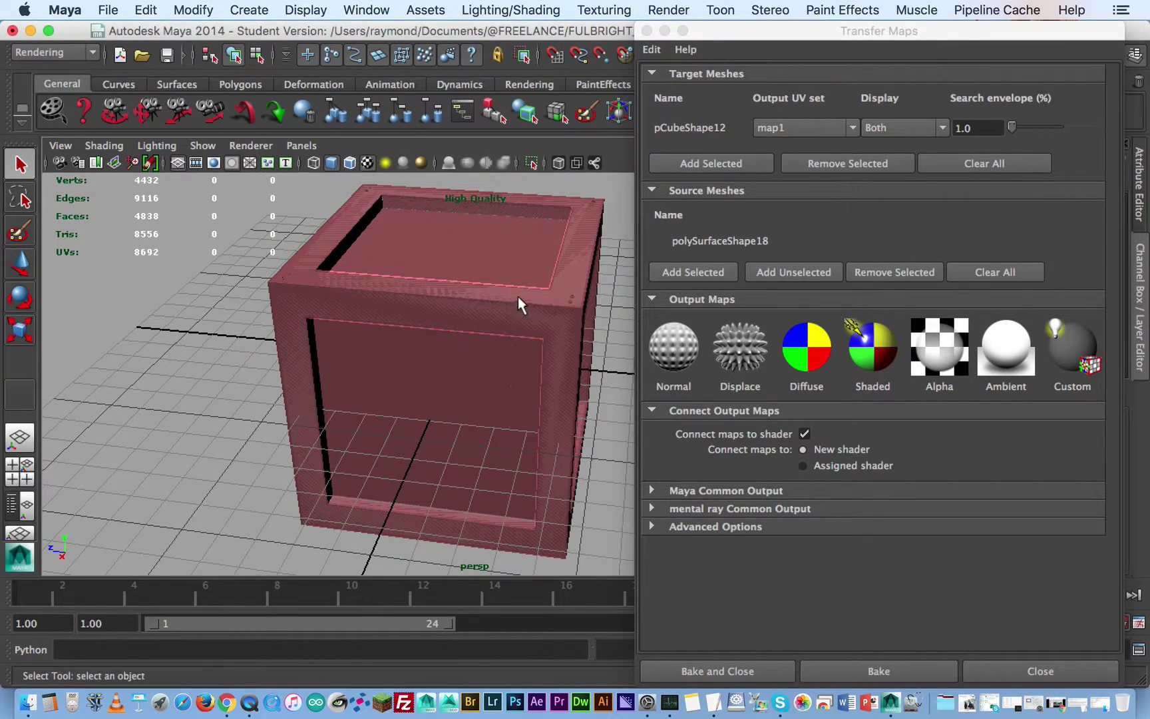
left_click_drag(518, 297, 459, 313, "alt")
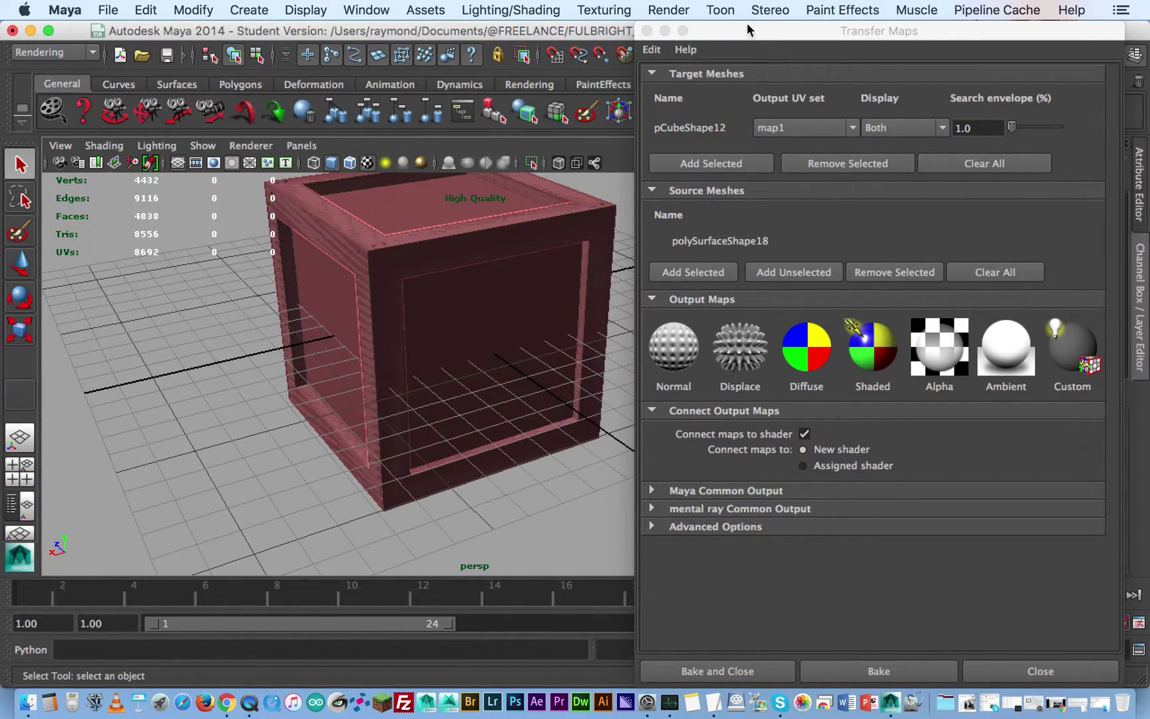
left_click_drag(485, 226, 486, 261, "alt")
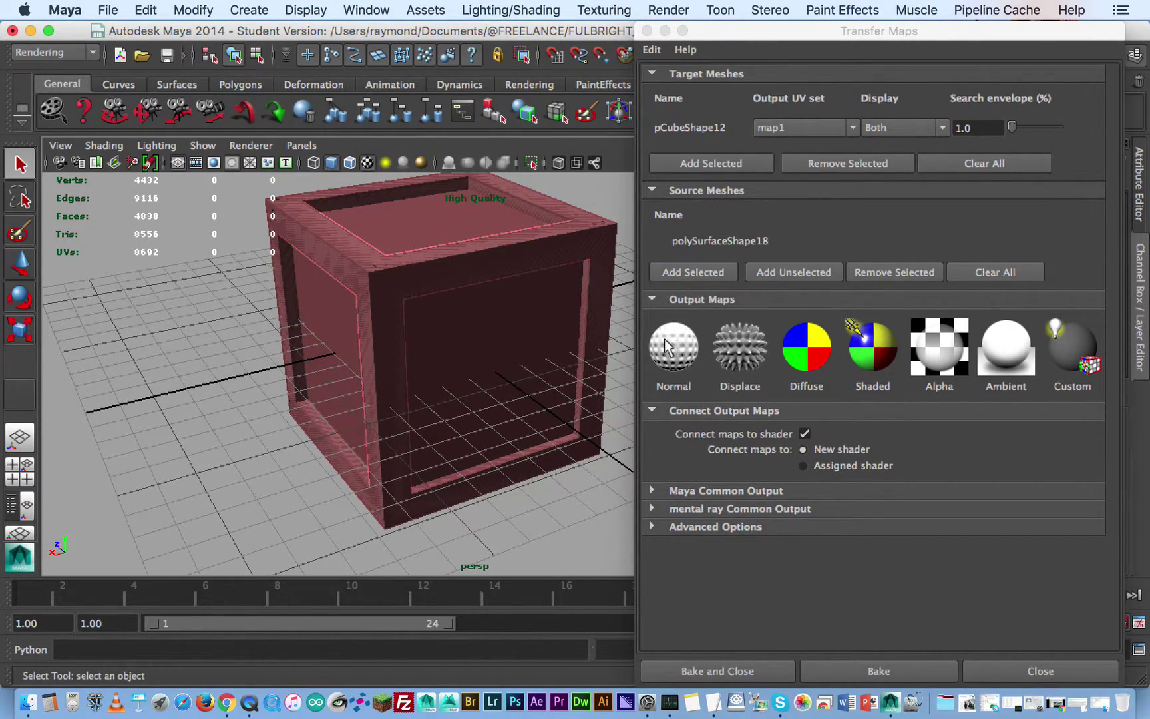
Add a Normal output map and browse to sourceimages, naming the file NormalMapCrate
left_click(683, 360)
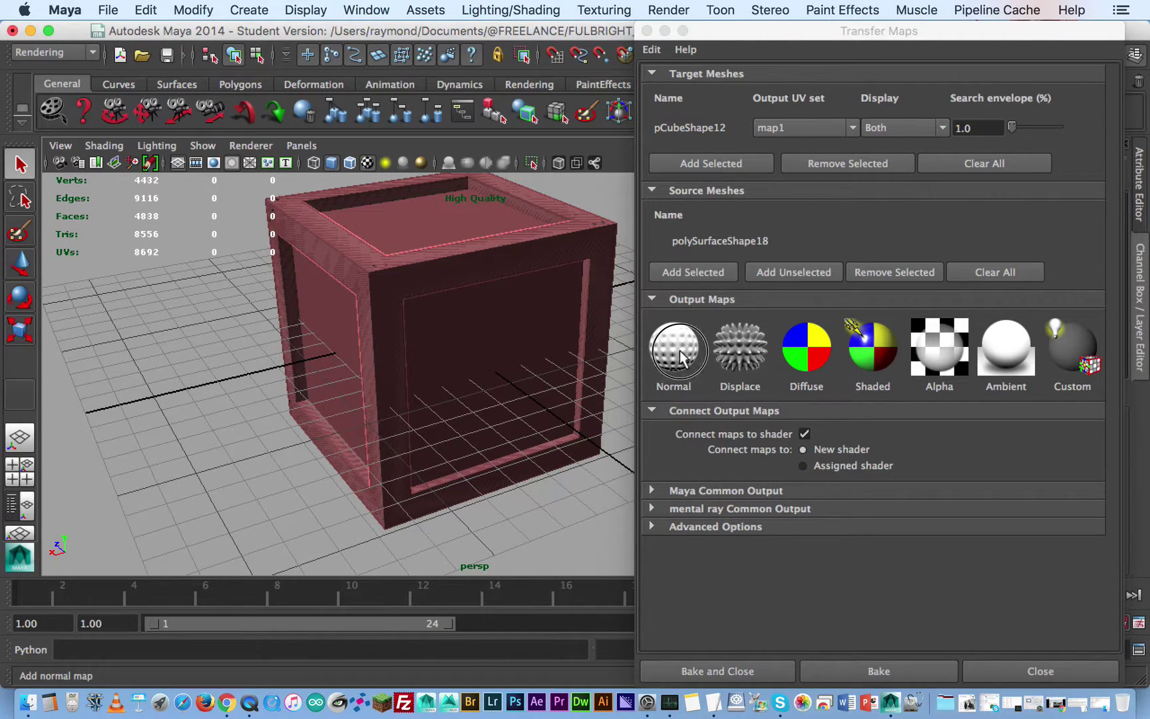
scroll(718, 424, "down", 2)
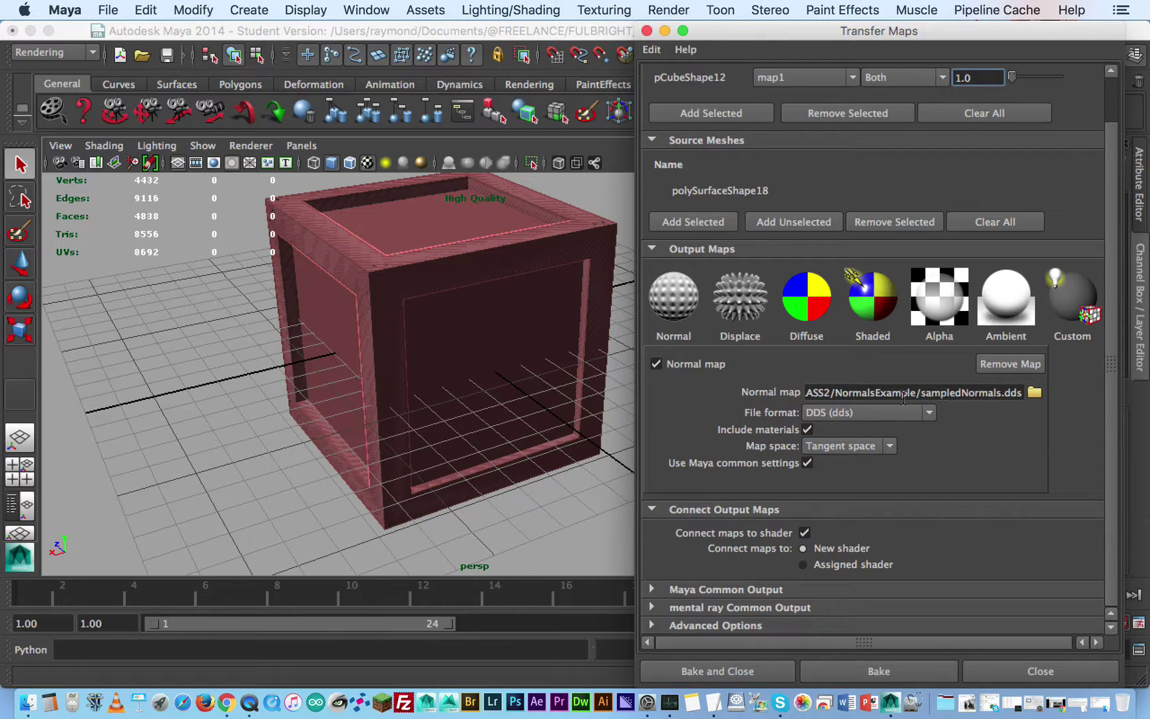
left_click_drag(841, 391, 1072, 400)
left_click(1036, 393)
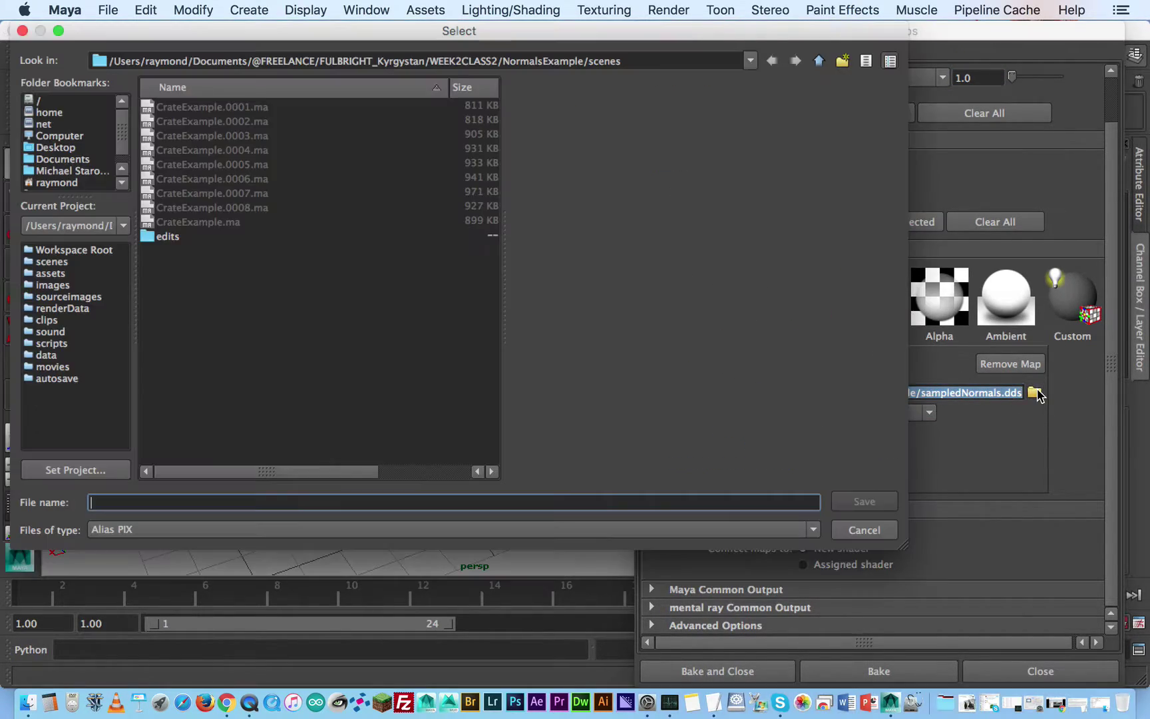
left_click(821, 63)
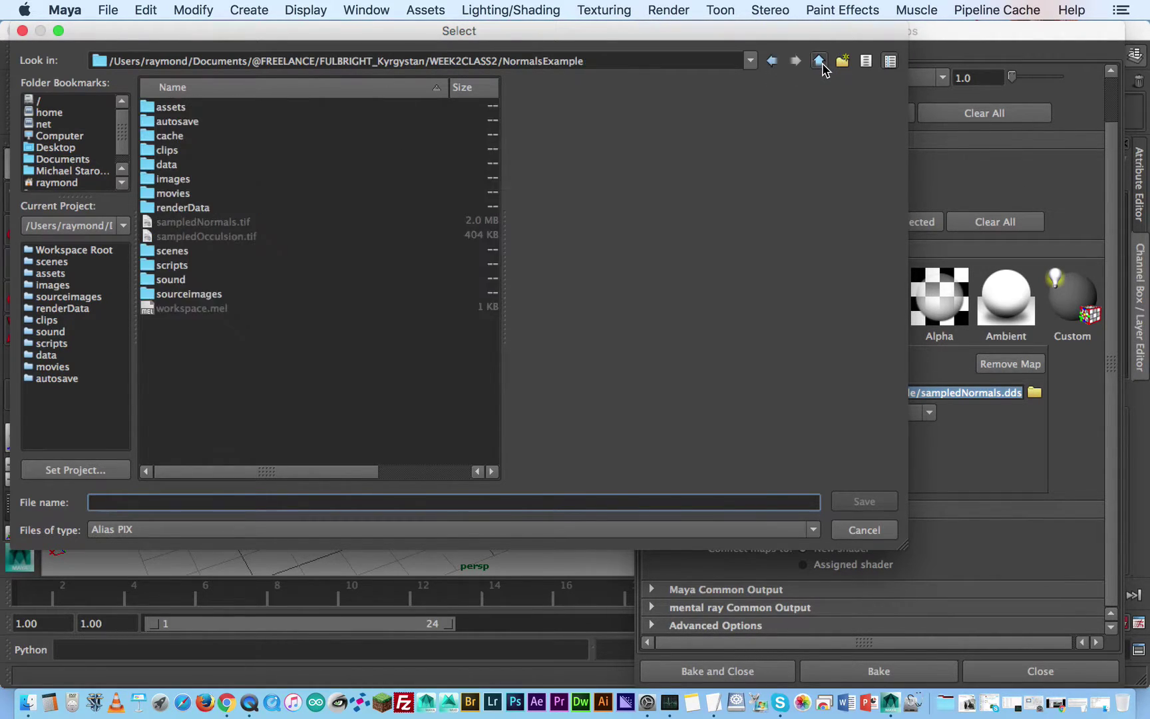
double_click(215, 298)
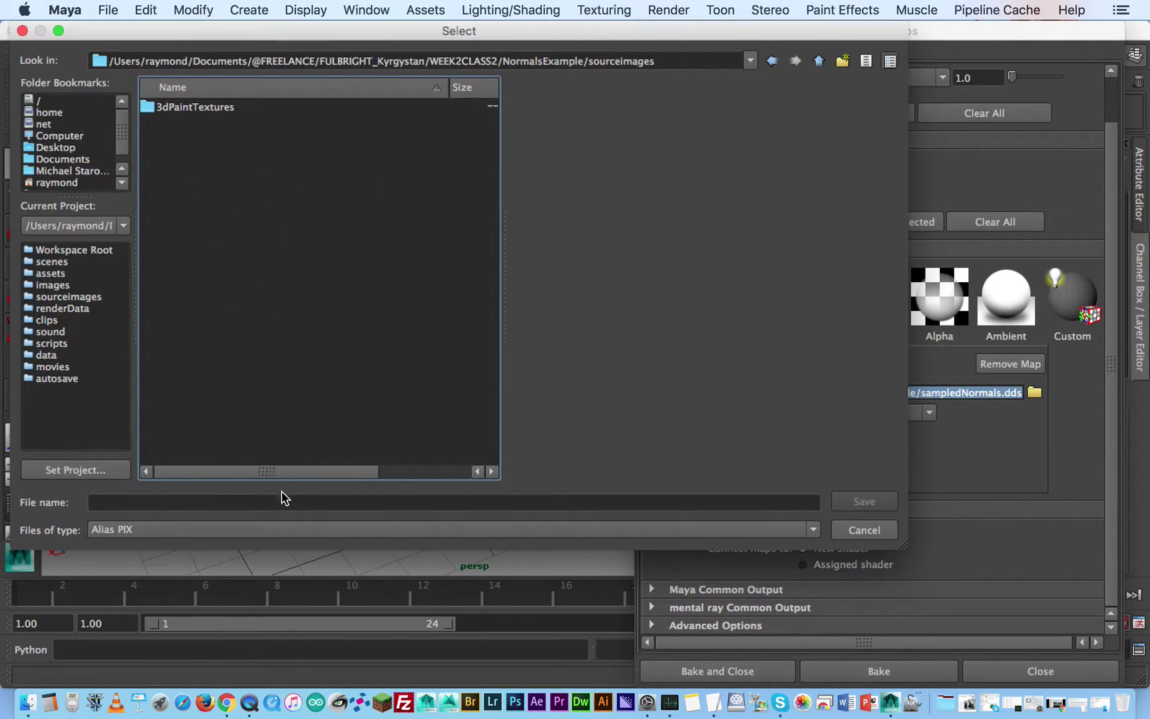
left_click(306, 496)
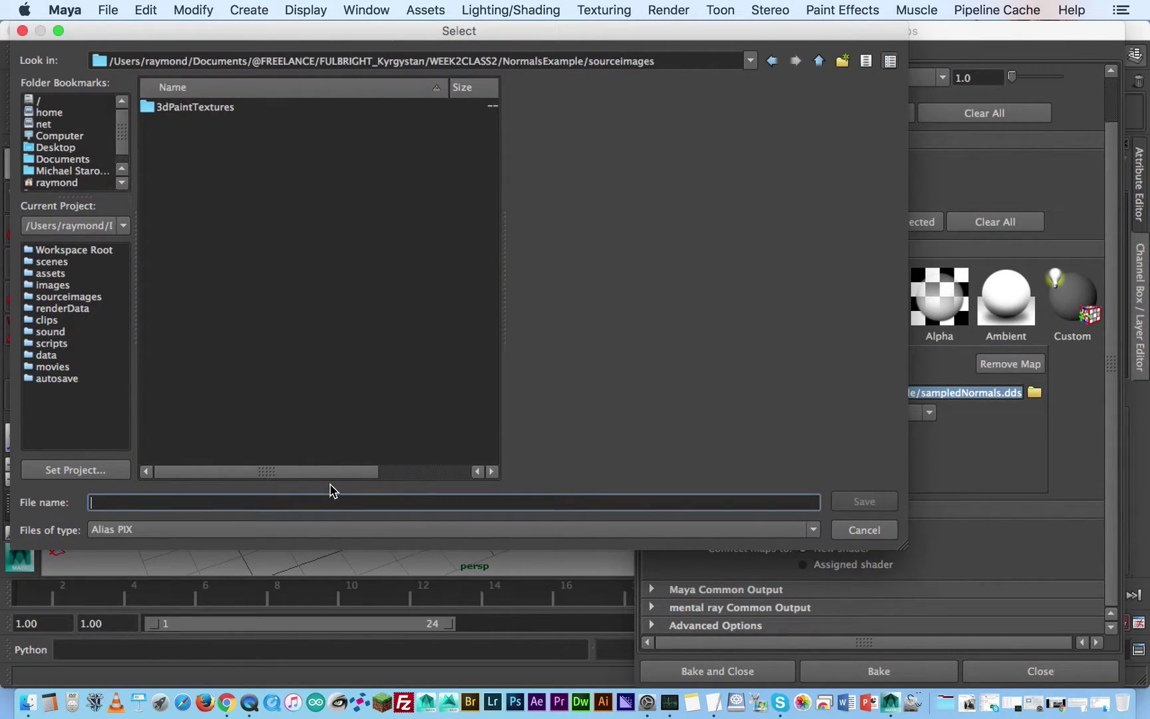
type("NormalMapCrate")
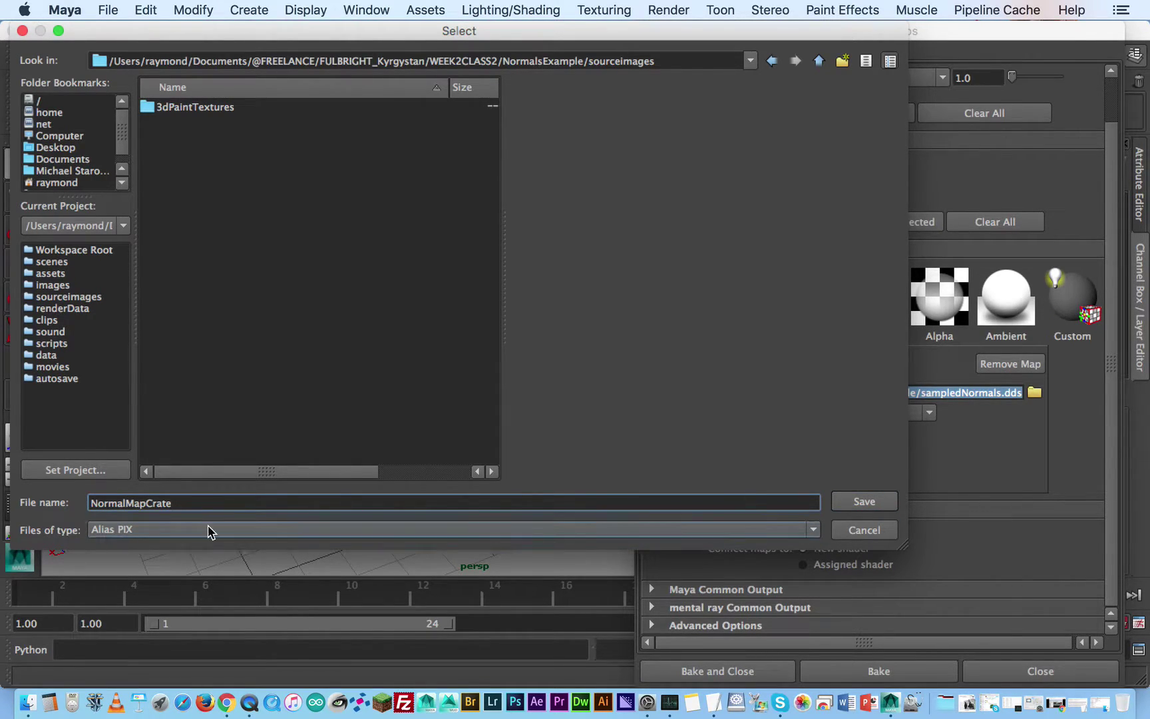
Confirm the save location and set the normal map file format to Tiff (tif)
left_click(864, 502)
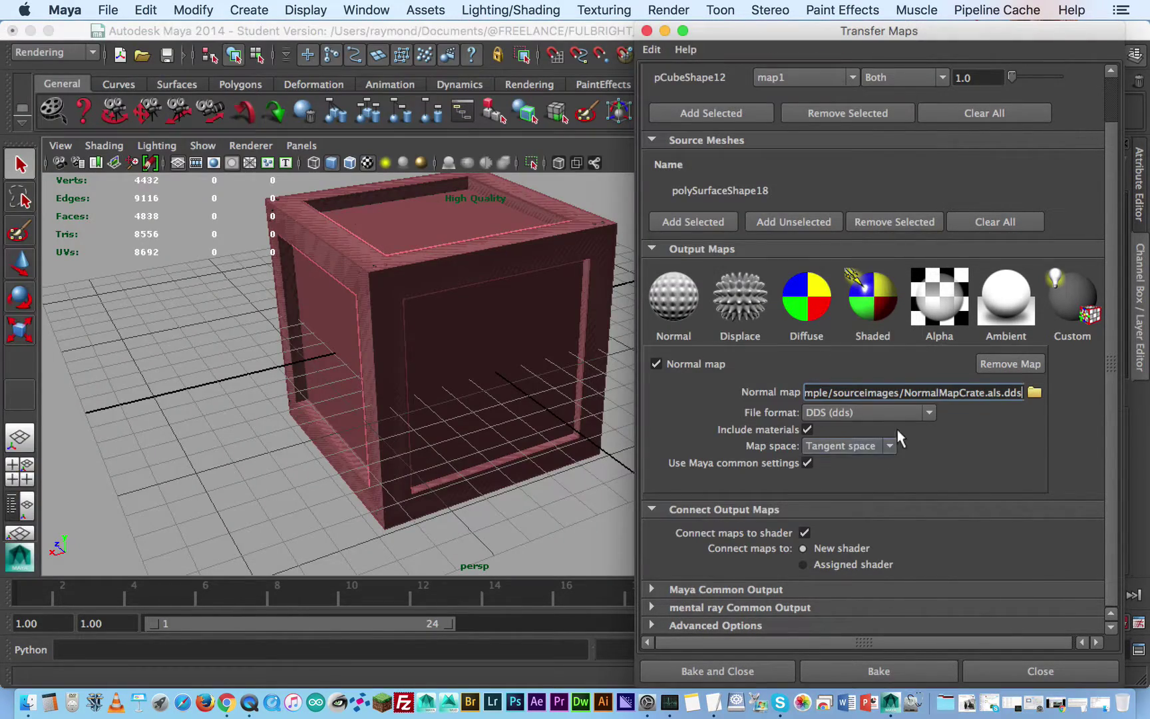
left_click(854, 411)
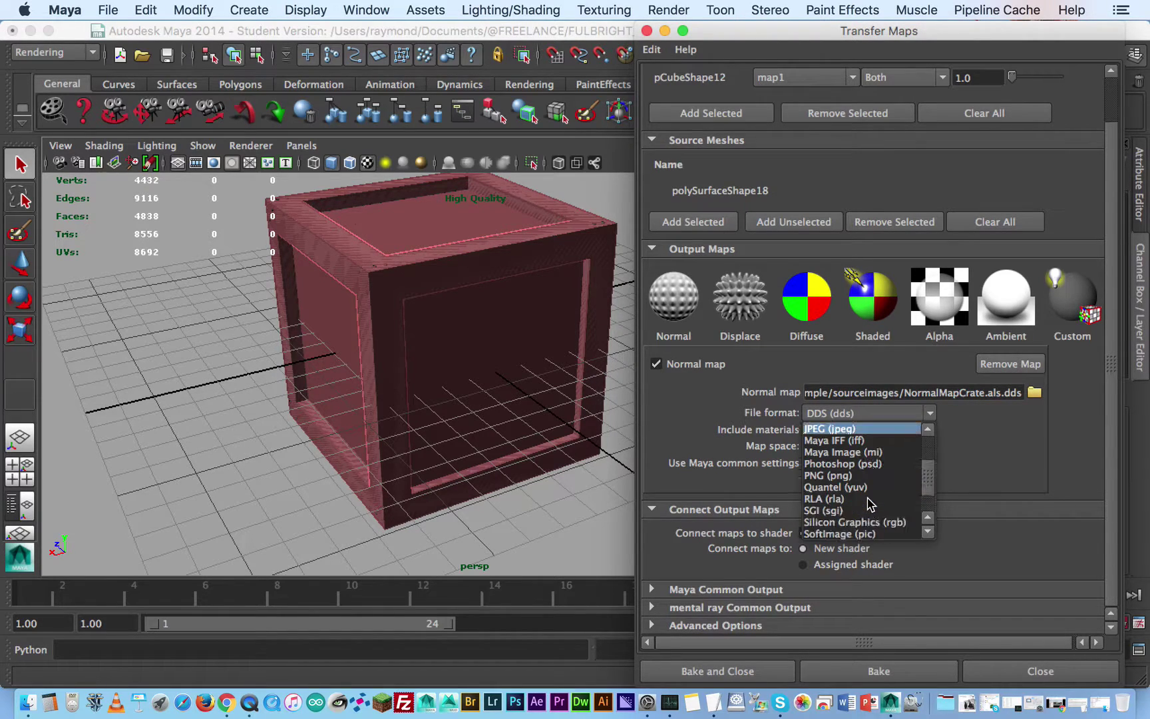
scroll(930, 483, "down", 3)
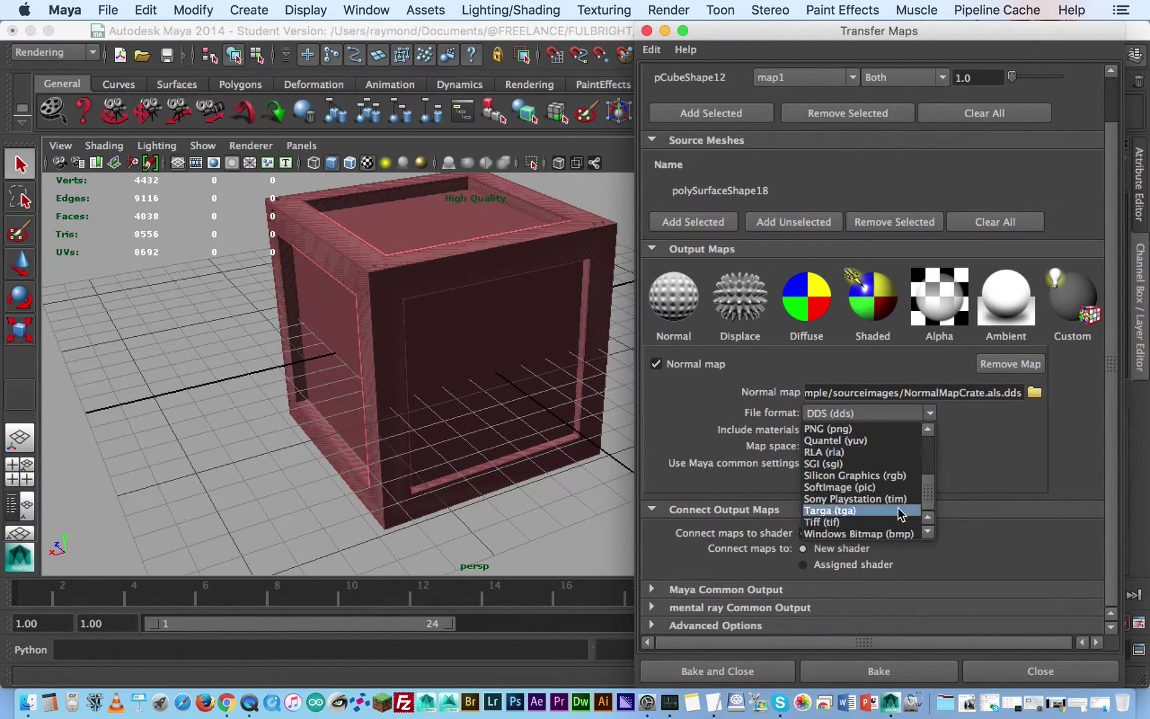
left_click(902, 514)
Delete the leftover '.als' so the normal map path ends in NormalMapCrate.tif
left_click_drag(1010, 394, 989, 396)
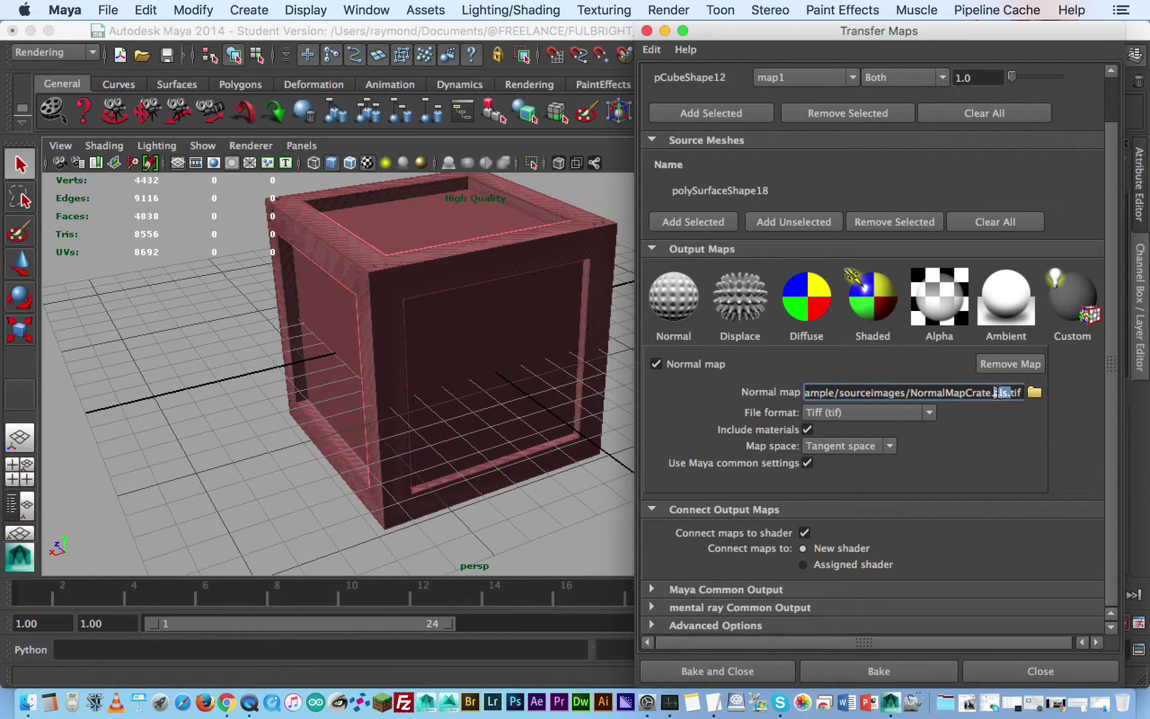
key("BackSpace")
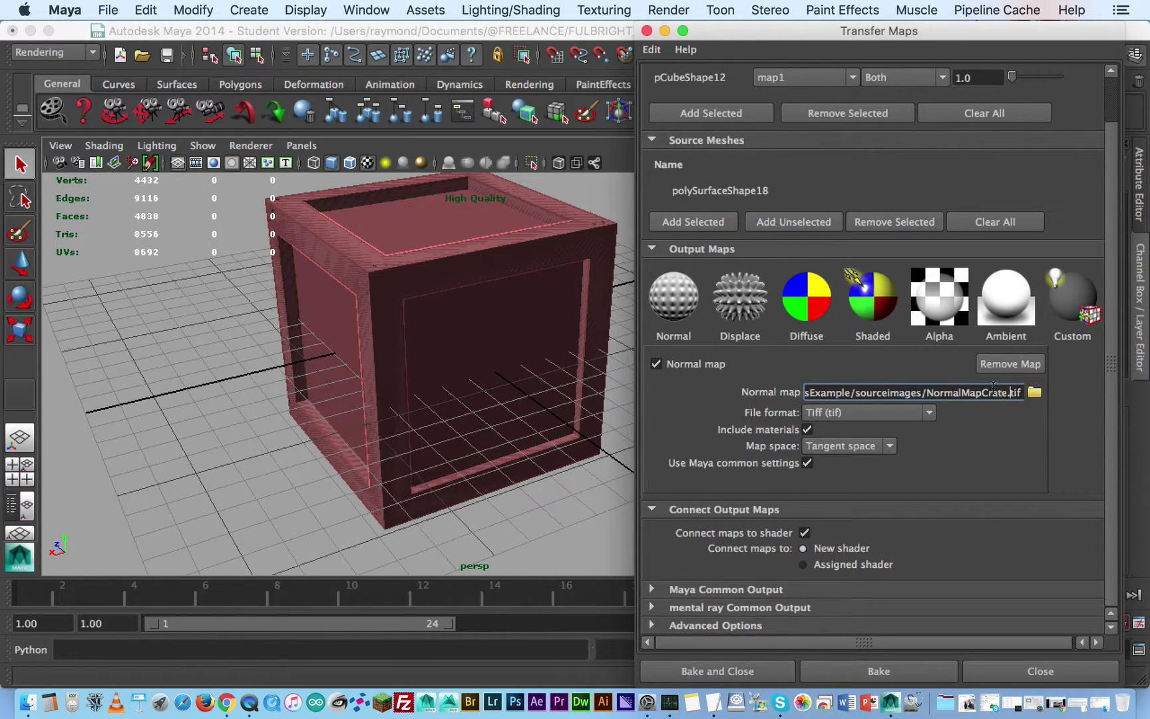
left_click_drag(970, 393, 1030, 394)
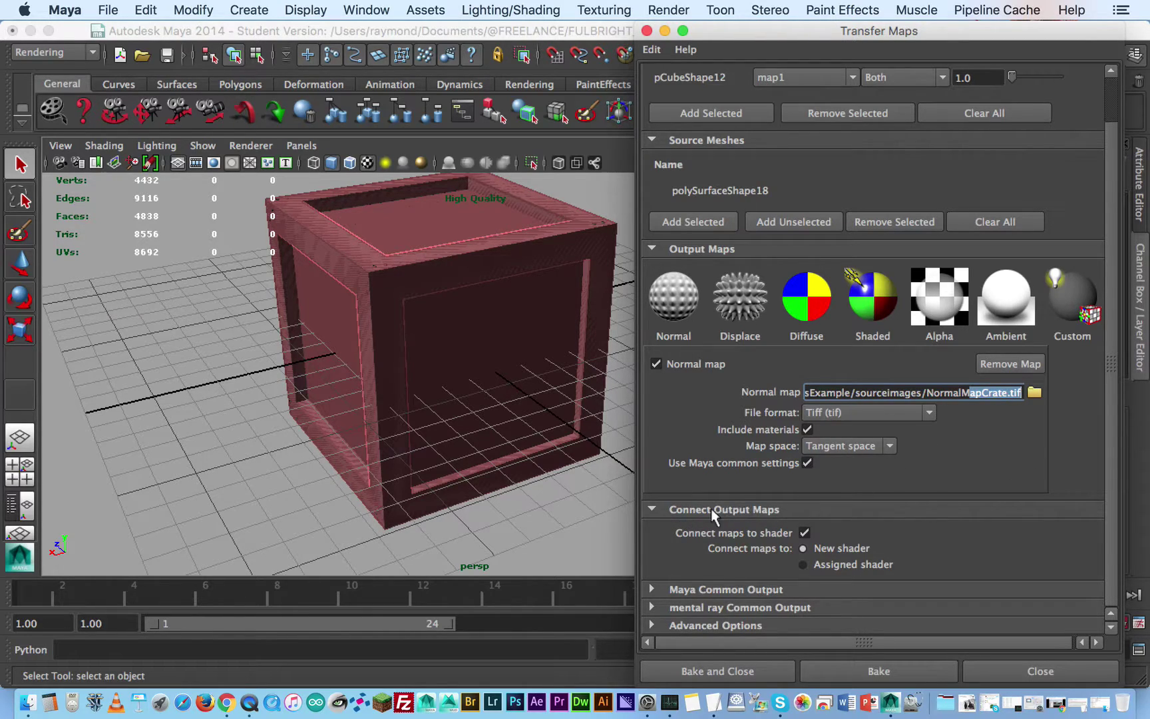
In Maya Common Output, set the map width and height to 2048
left_click(716, 587)
scroll(713, 549, "down", 3)
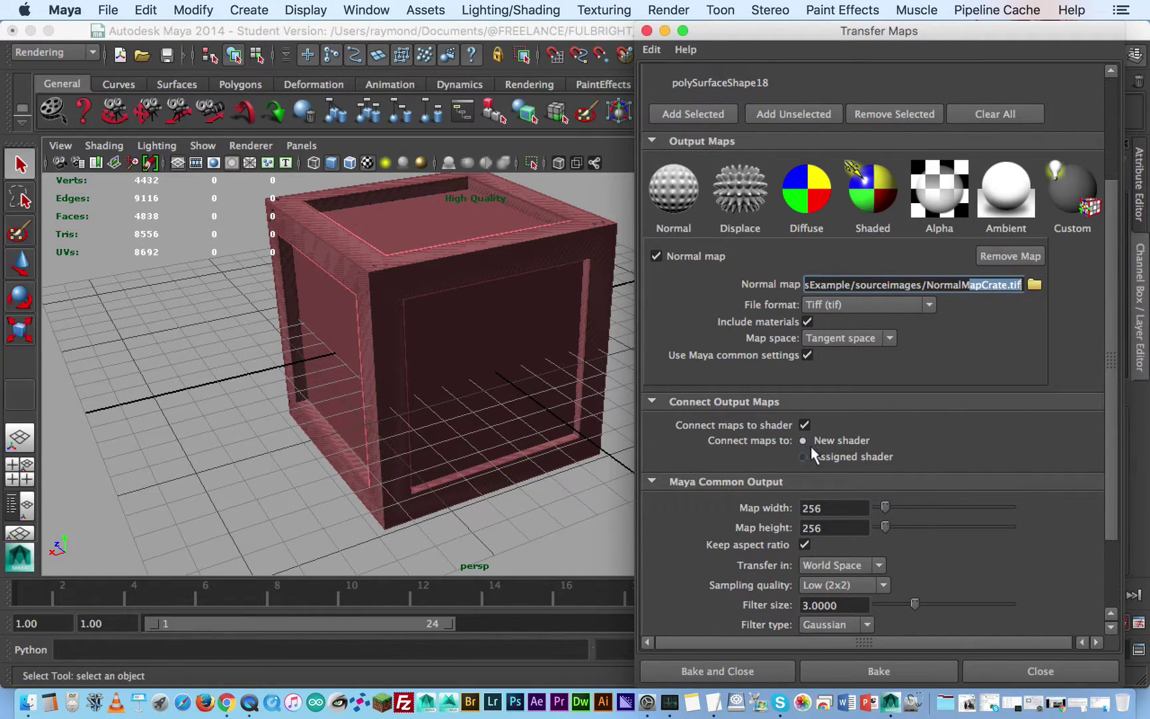
double_click(855, 508)
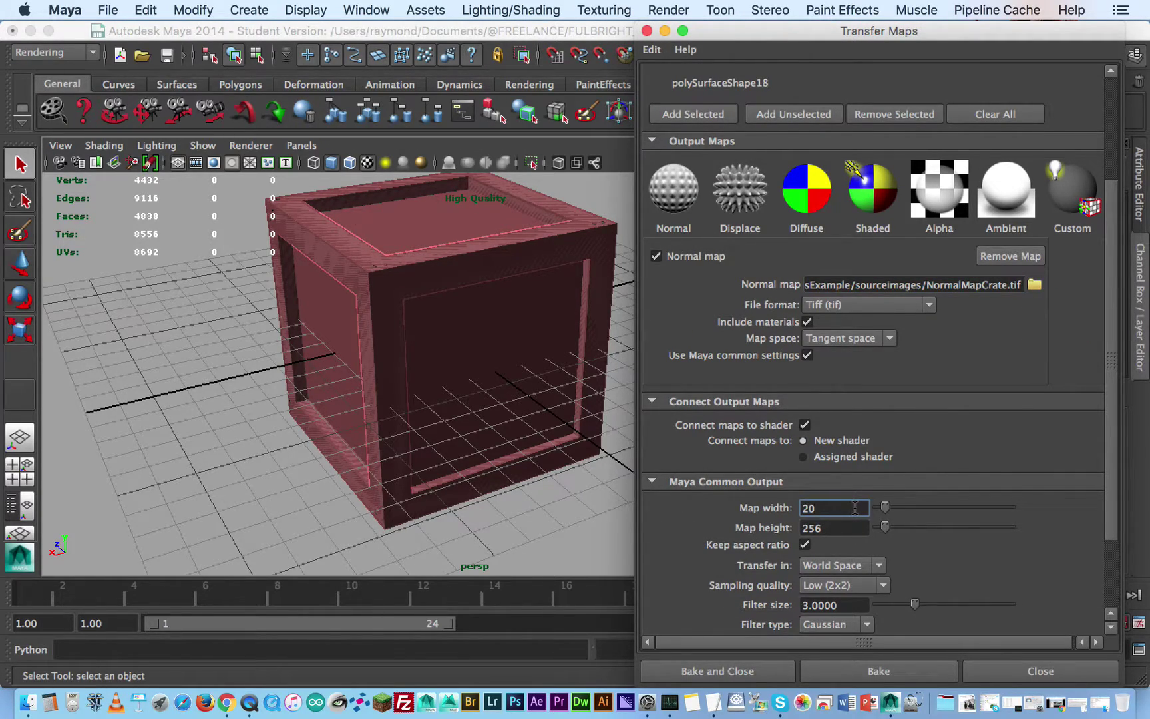
double_click(856, 508)
key("Tab")
left_click(832, 524)
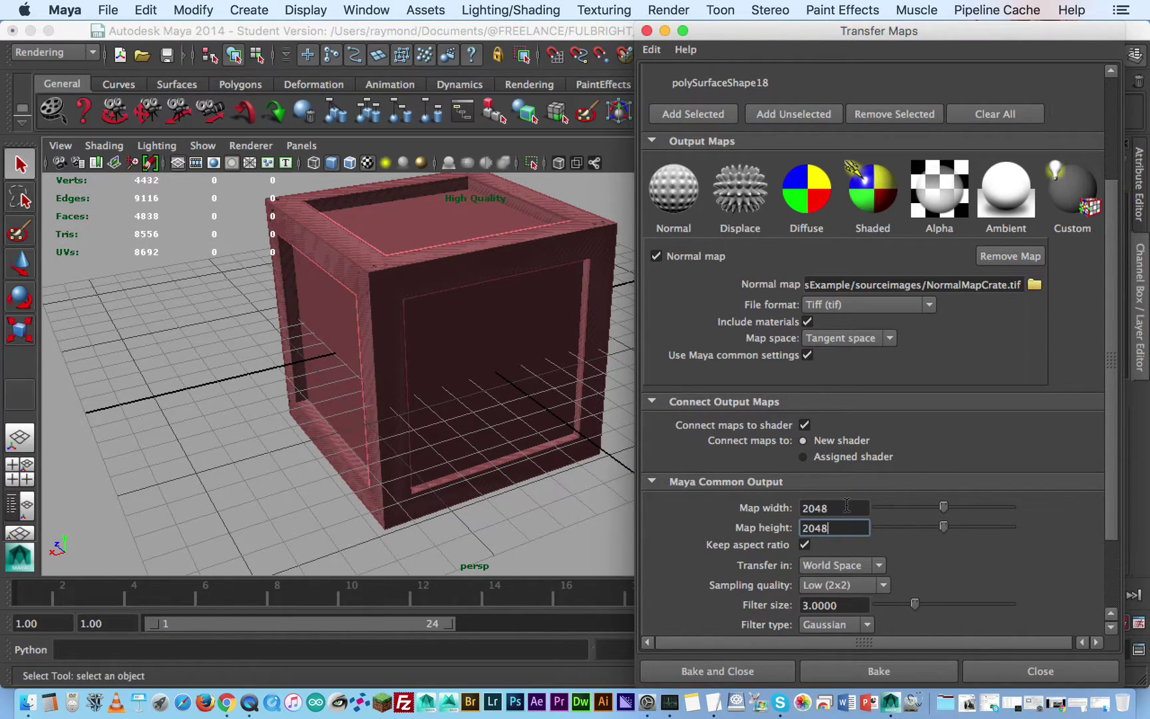
left_click(847, 508)
scroll(675, 546, "down", 3)
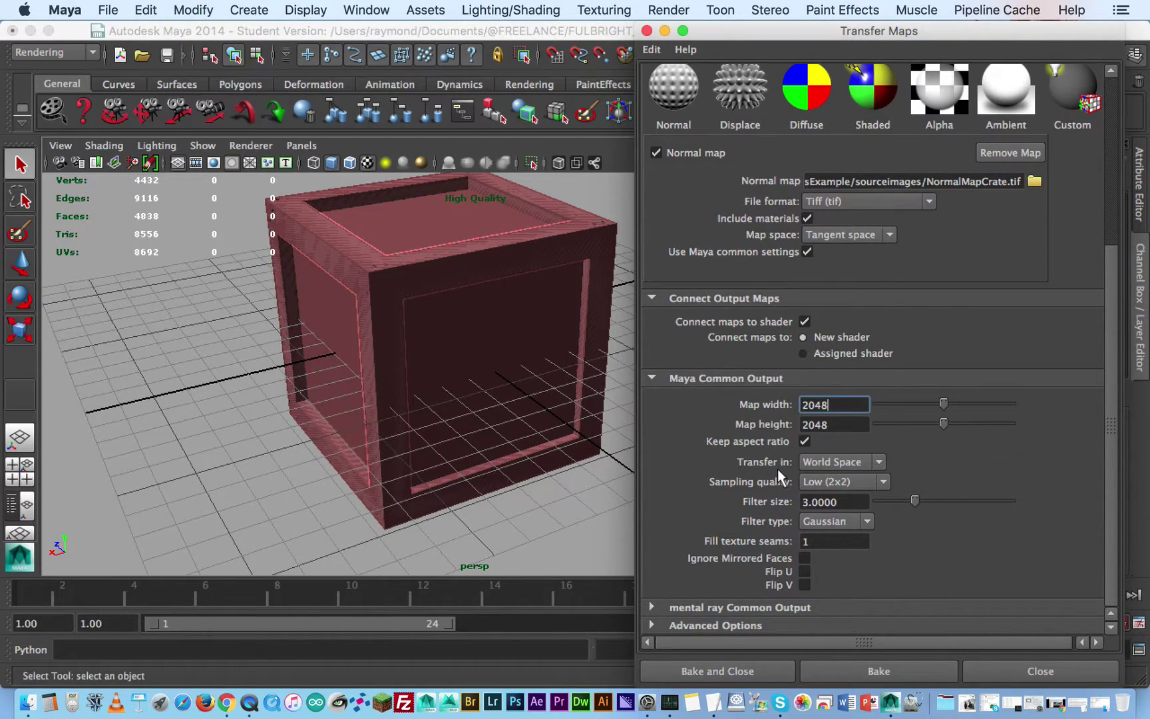
Set sampling quality to High (8x8) and fill texture seams to 3, then bake
left_click(848, 483)
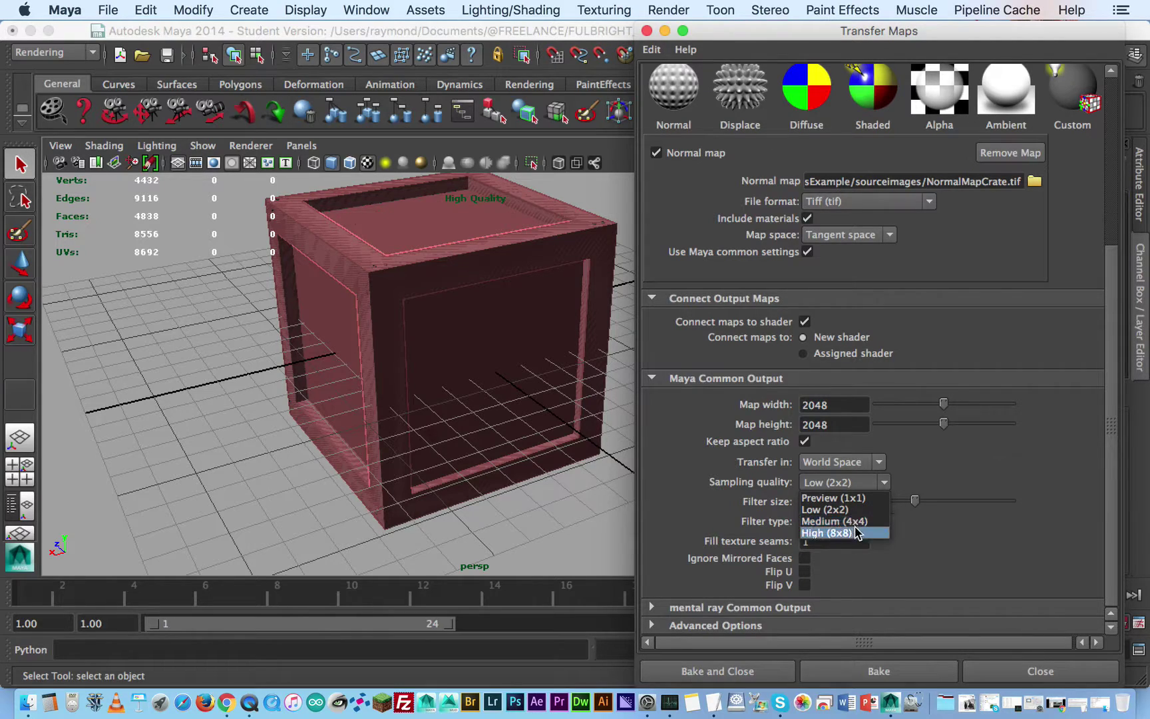
left_click(848, 534)
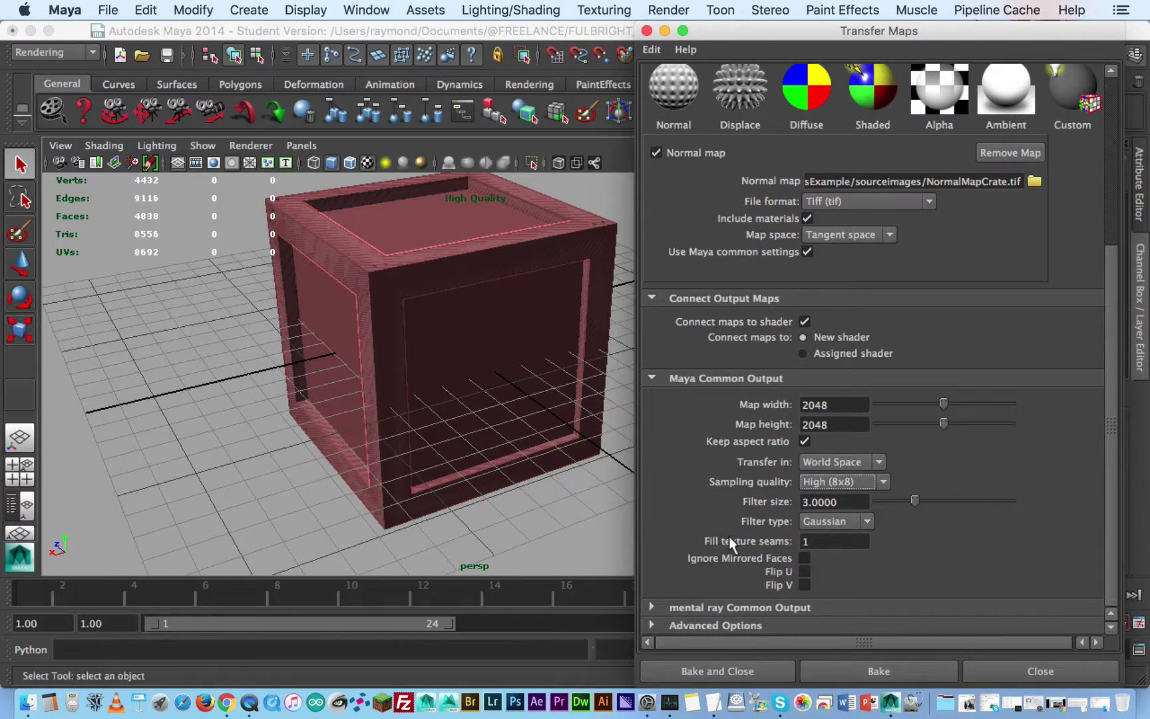
double_click(821, 543)
type("3")
key("shift+Tab")
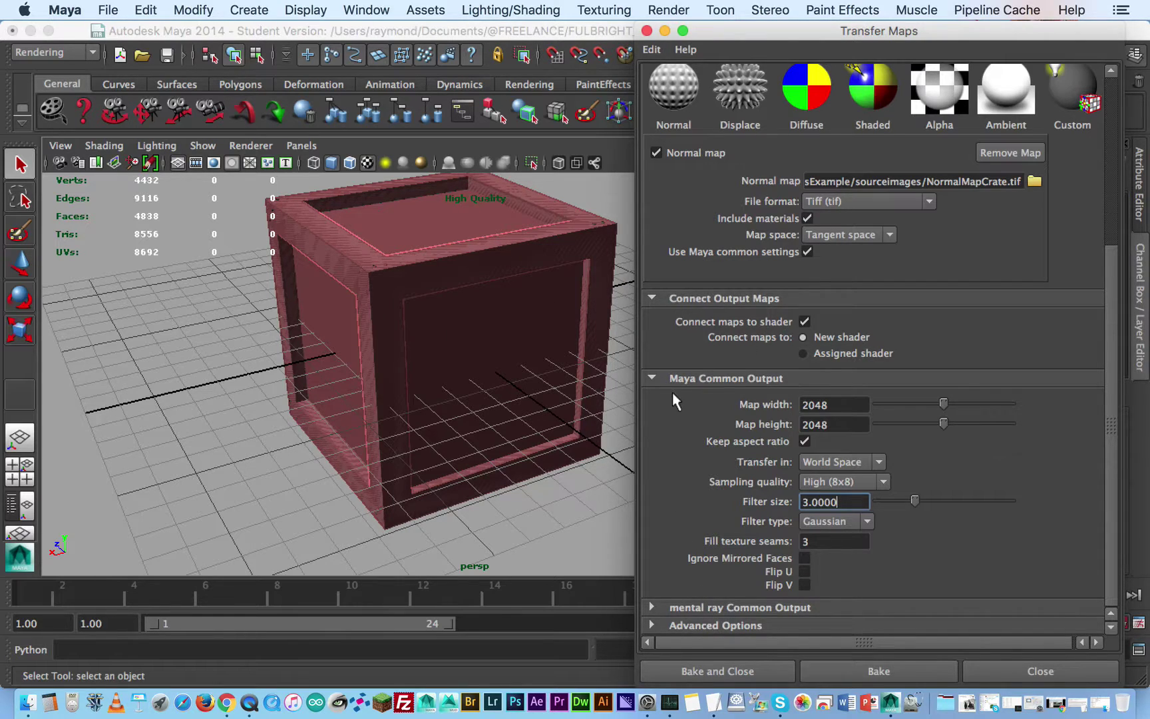
scroll(672, 394, "up", 3)
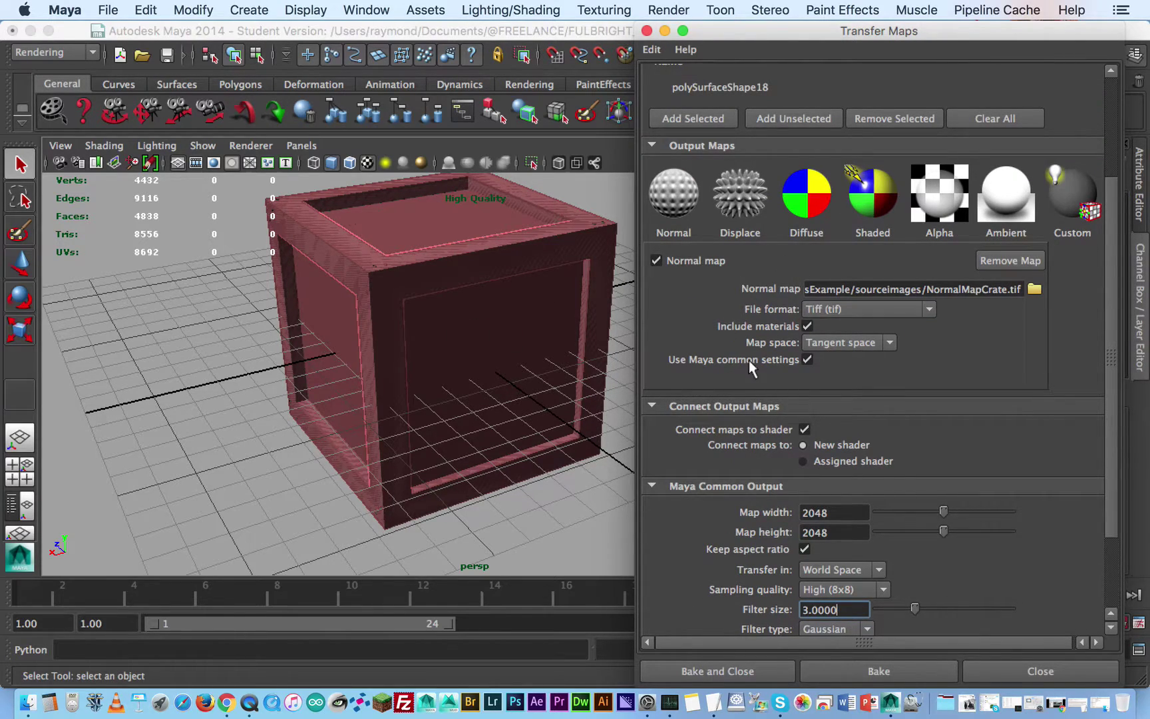
scroll(691, 378, "down", 3)
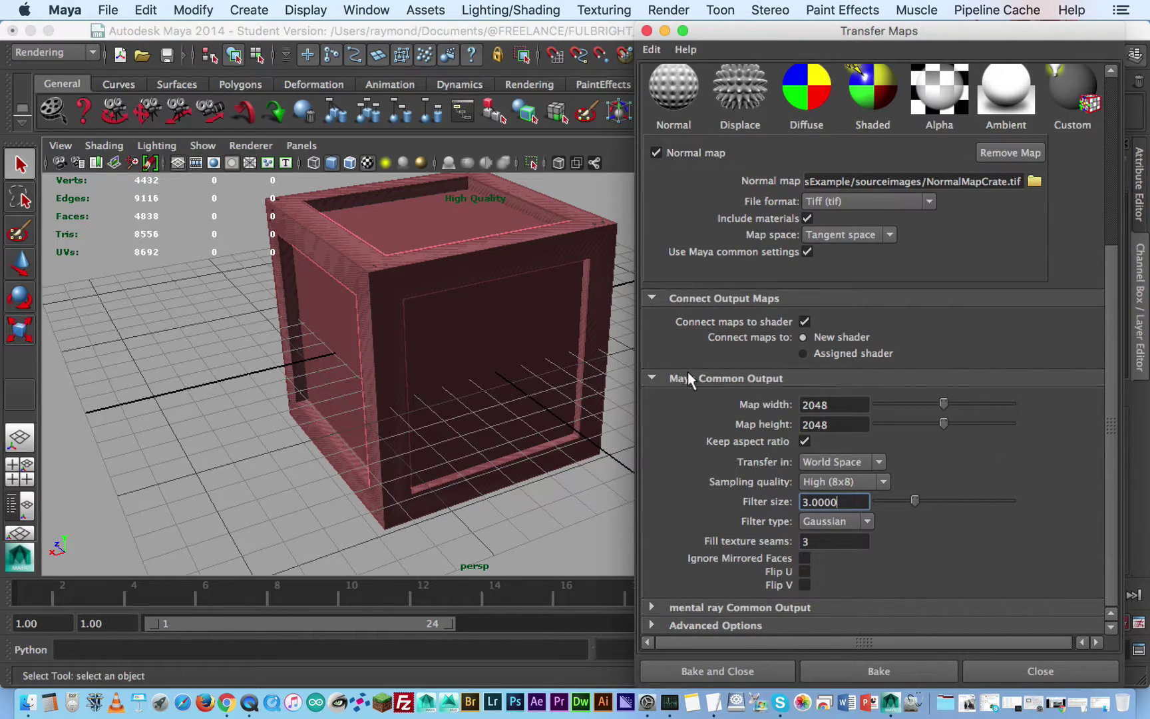
scroll(712, 287, "up", 4)
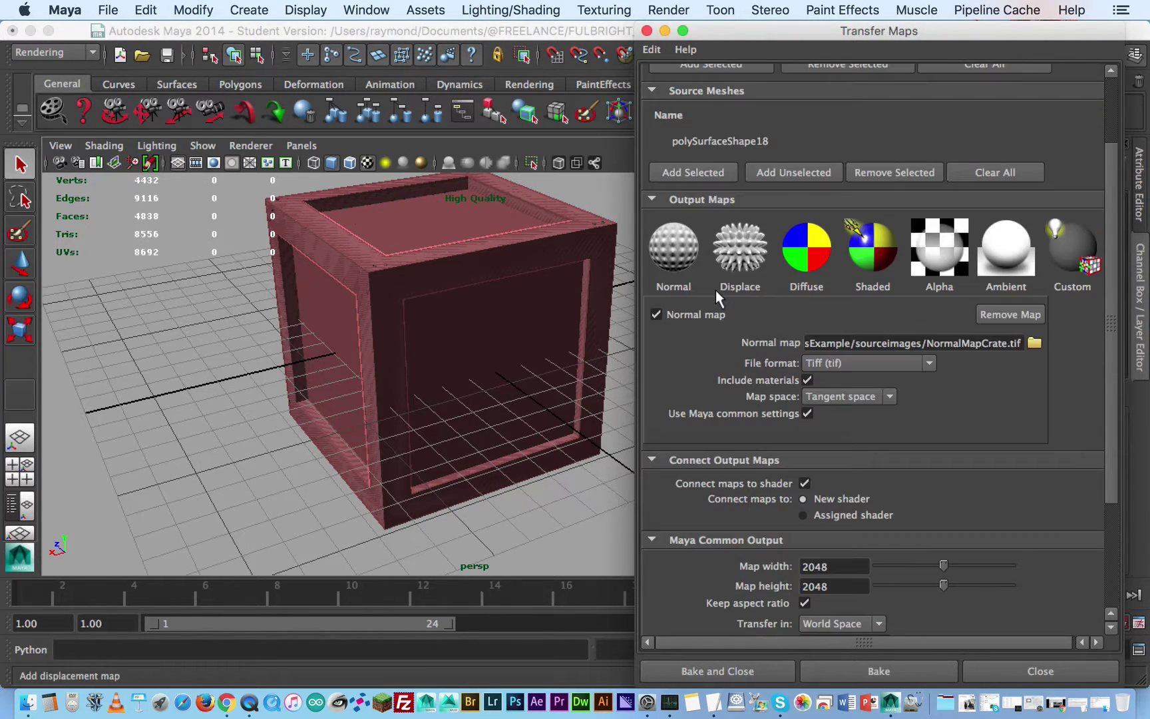
left_click(914, 678)
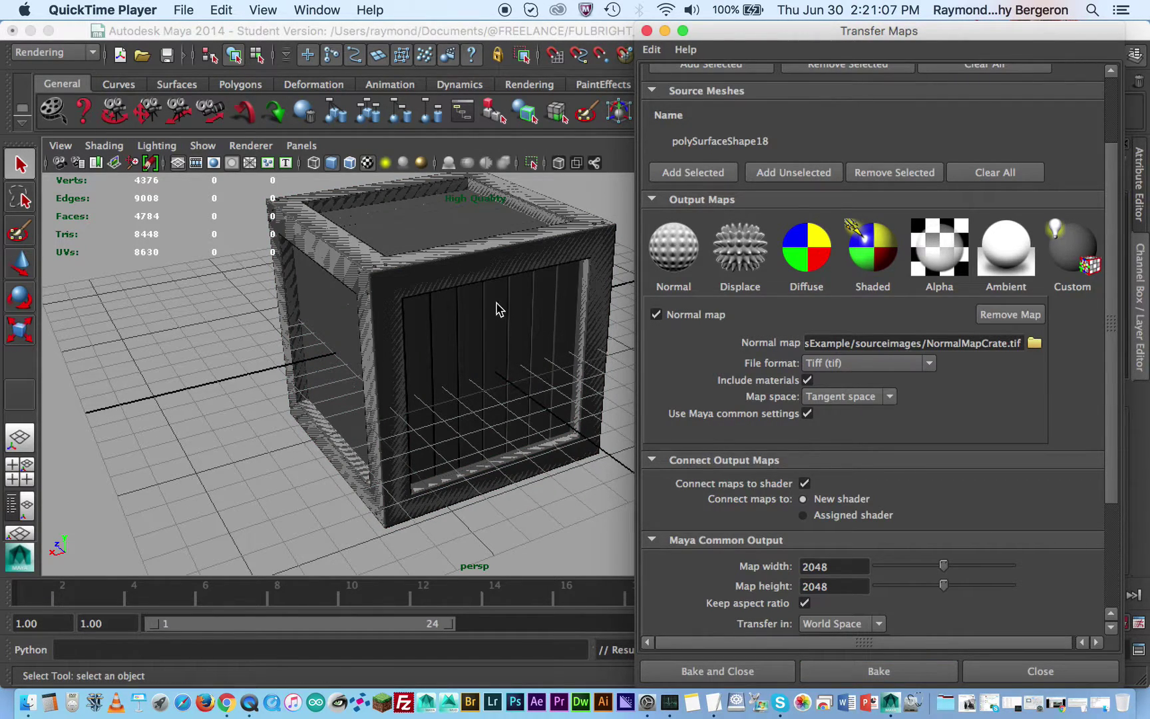
Move the baked low-poly crate along X so it sits beside the high-poly crate
left_click(539, 287)
key("w")
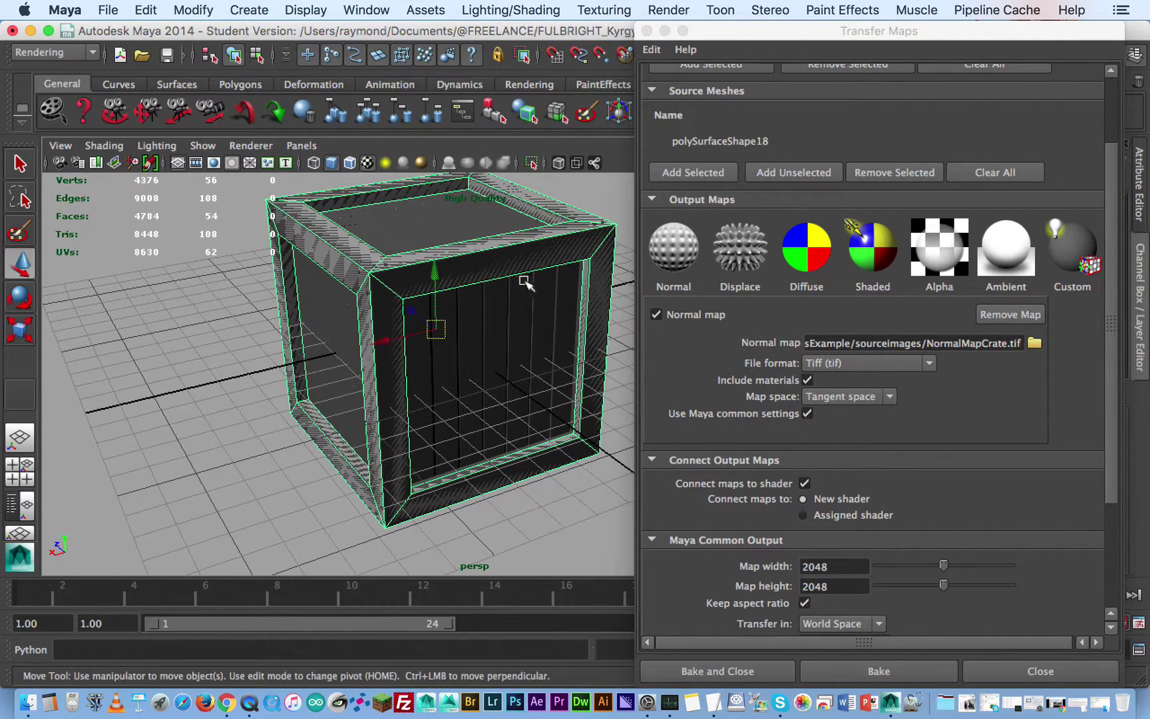
left_click_drag(382, 341, 95, 416)
left_click_drag(392, 363, 357, 340, "alt")
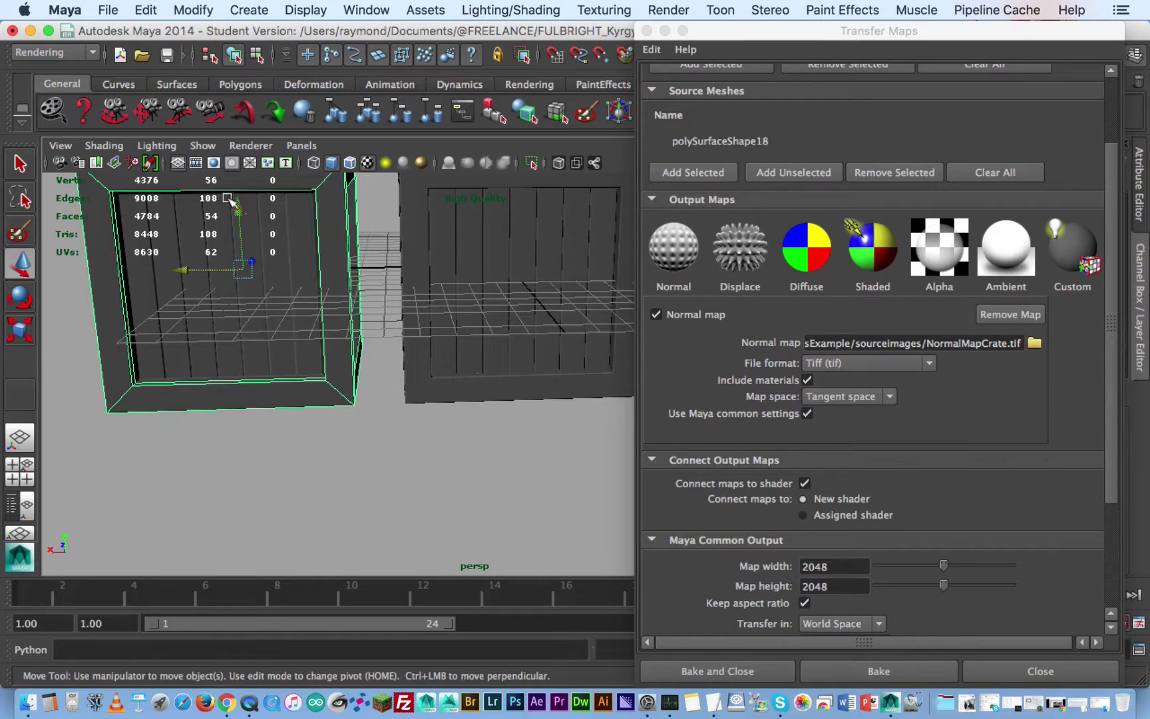
Hide the grid, close Transfer Maps, and tumble around both crates to compare them
left_click(178, 164)
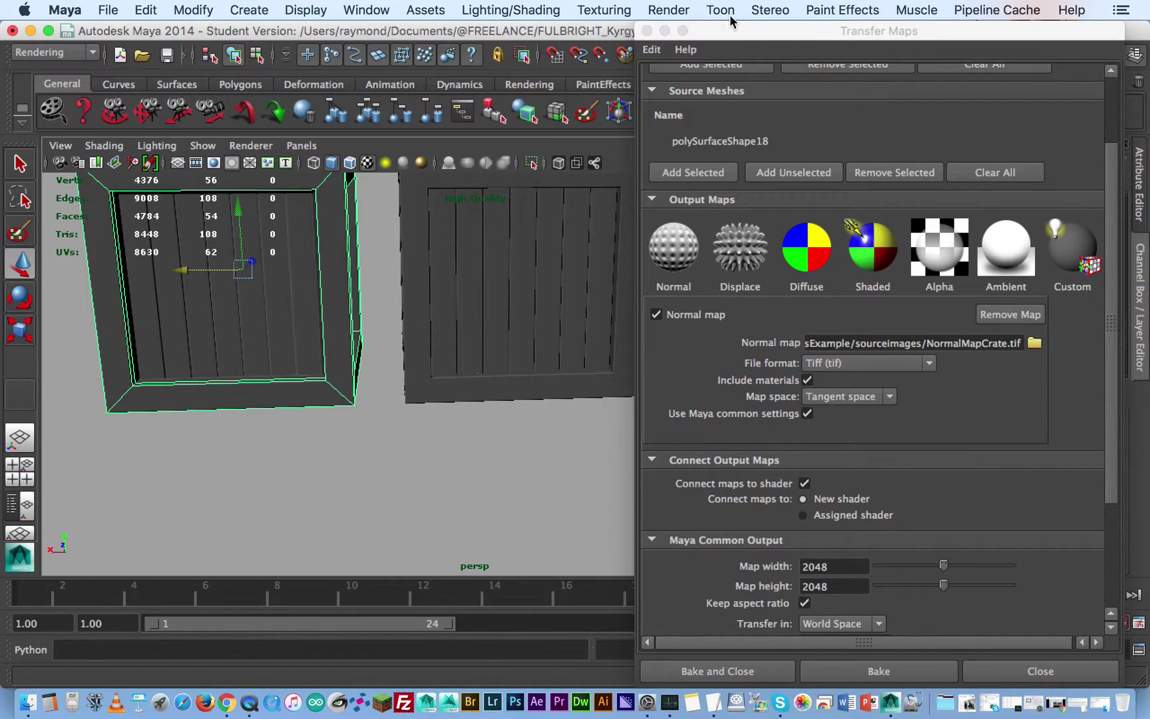
left_click(647, 32)
left_click_drag(539, 260, 647, 385, "alt")
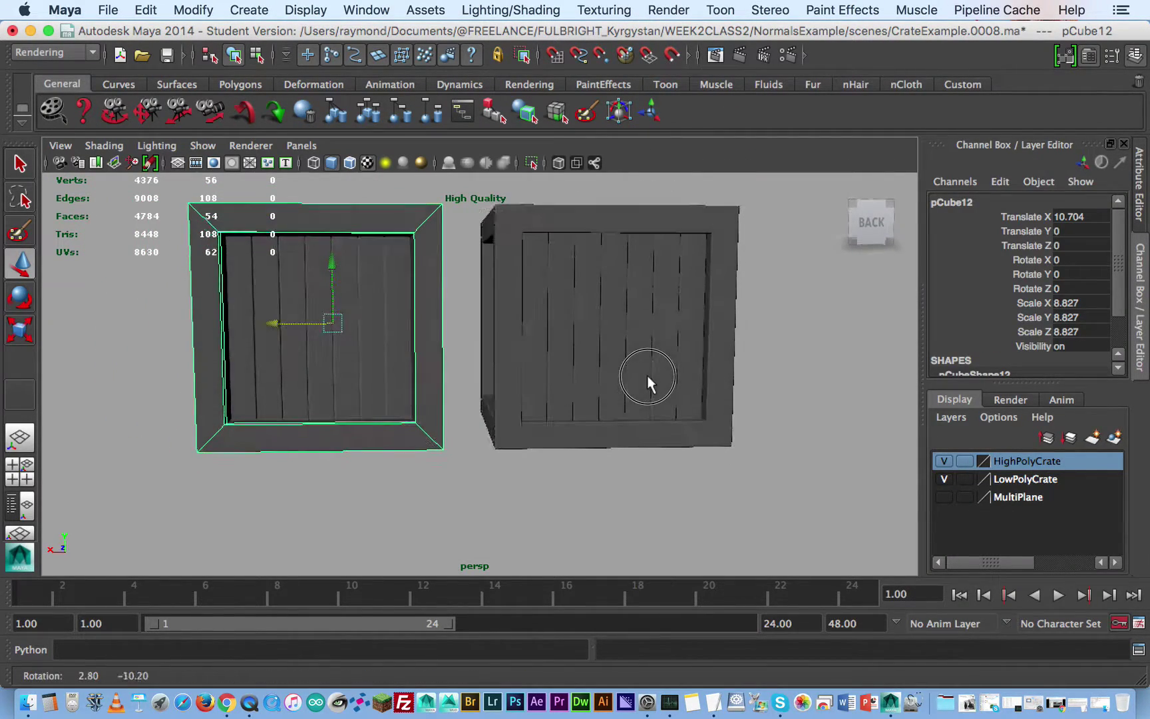
left_click(808, 348)
left_click_drag(808, 348, 655, 422, "alt")
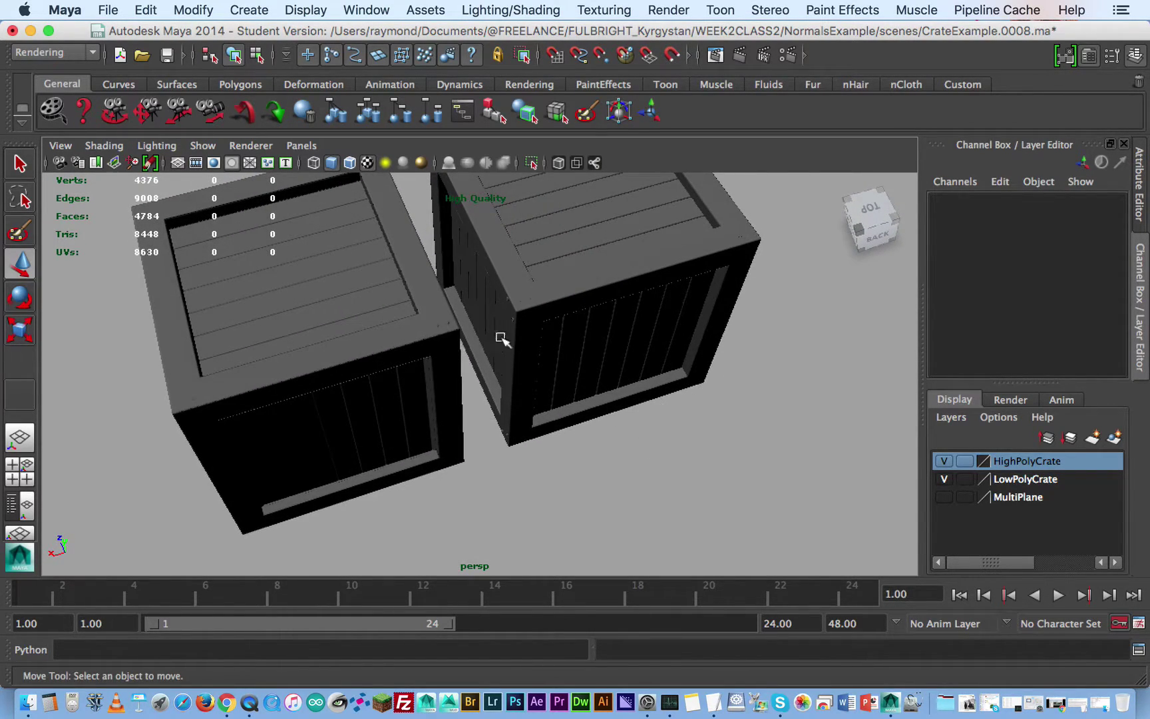
right_click_drag(501, 339, 657, 367, "alt")
mouse_move(657, 368)
middle_mouse_down("alt")
mouse_move(657, 315)
mouse_move(675, 356)
middle_mouse_up("alt")
right_click_drag(686, 325, 547, 326, "alt")
left_click_drag(547, 326, 560, 432, "alt")
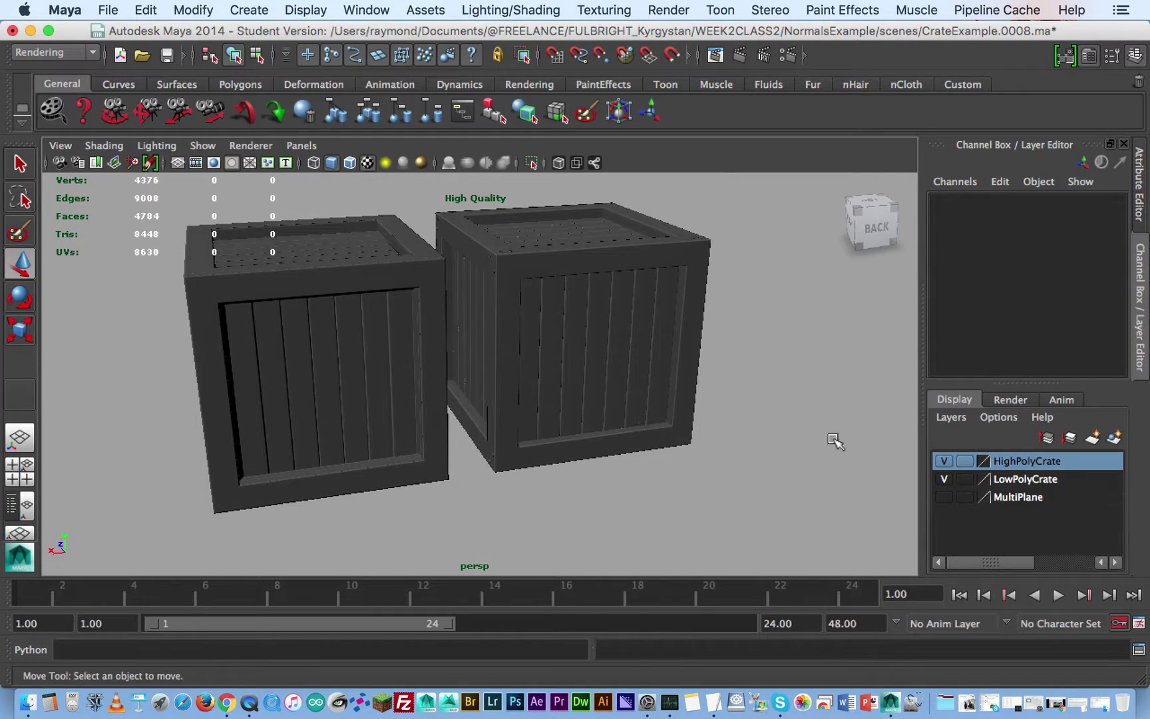
Hide both crate layers, show the MultiPlane layer, and orbit around the tile plane
left_click(944, 480)
left_click(944, 461)
left_click(944, 497)
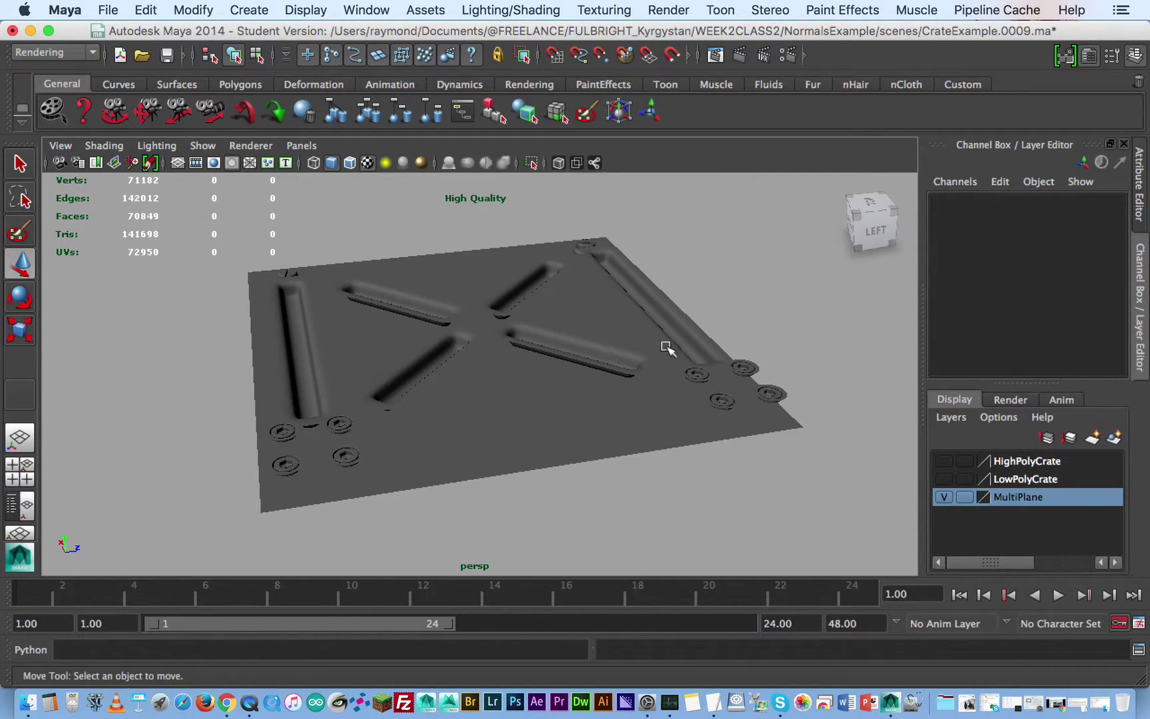
left_click_drag(579, 356, 511, 352, "alt")
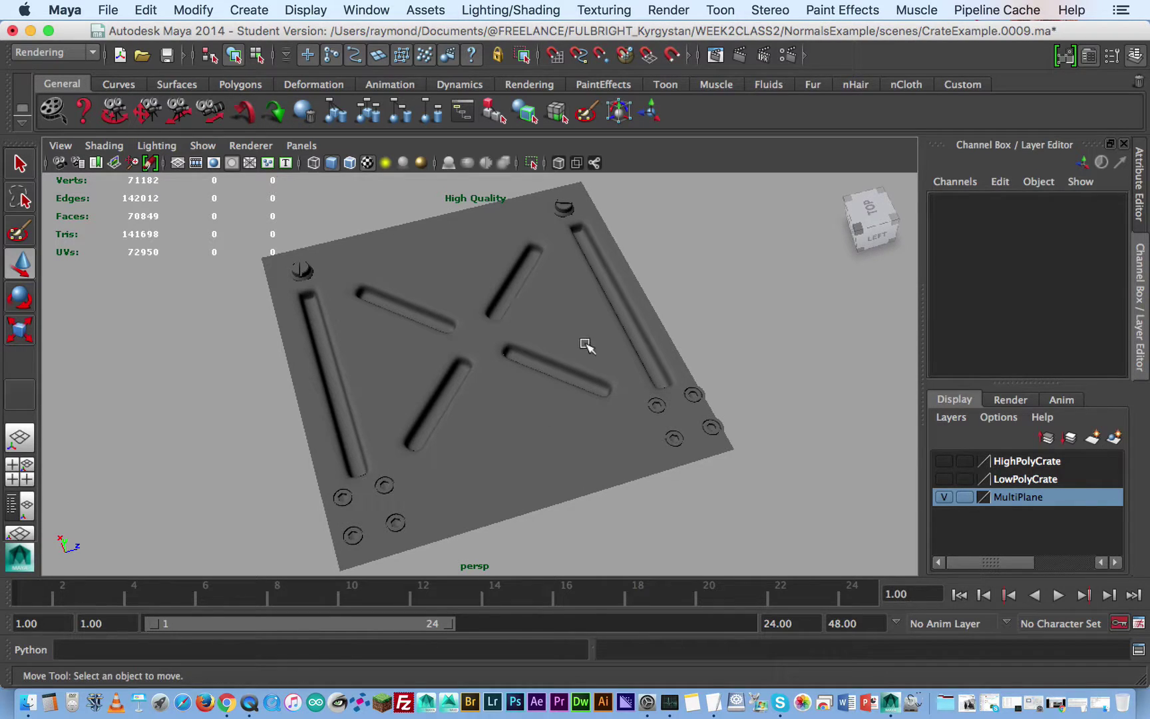
left_click(588, 318)
left_click_drag(611, 386, 711, 267, "alt")
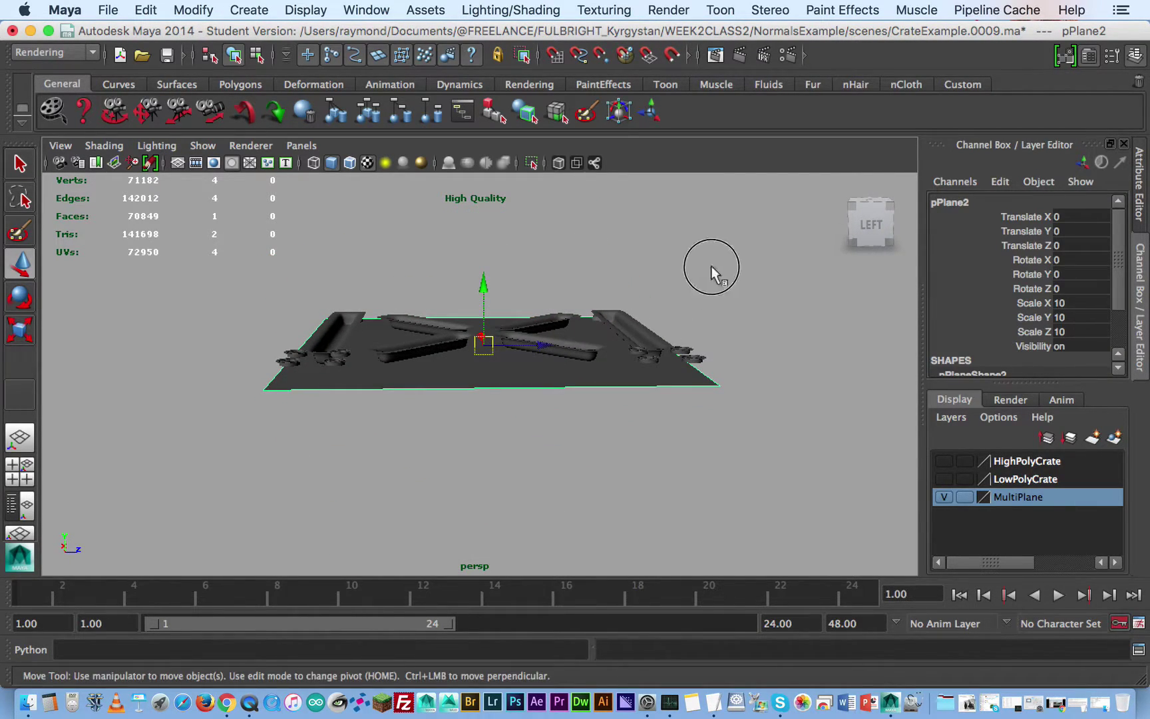
left_click(265, 435)
left_click_drag(265, 434, 521, 449, "alt")
left_click(611, 512)
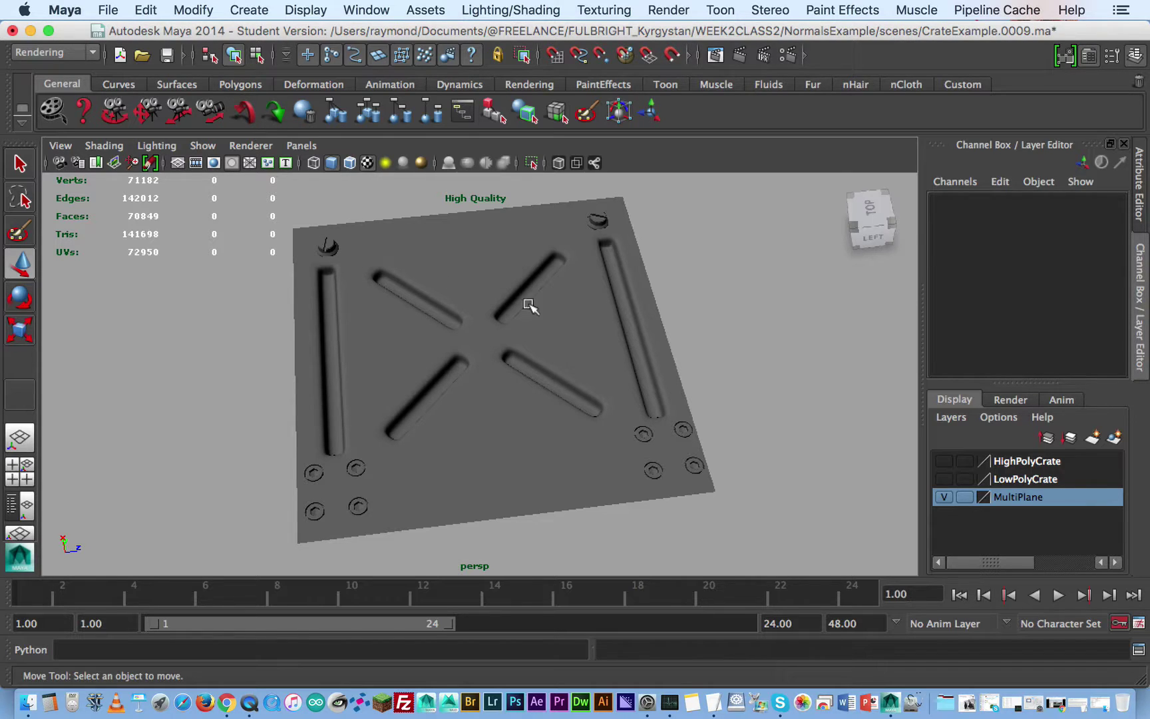
Inspect the plane's details in a maximized top view, then reframe the whole plane
key("space")
key("space")
right_click_drag(569, 286, 519, 264, "alt")
middle_click_drag(519, 264, 531, 359, "alt")
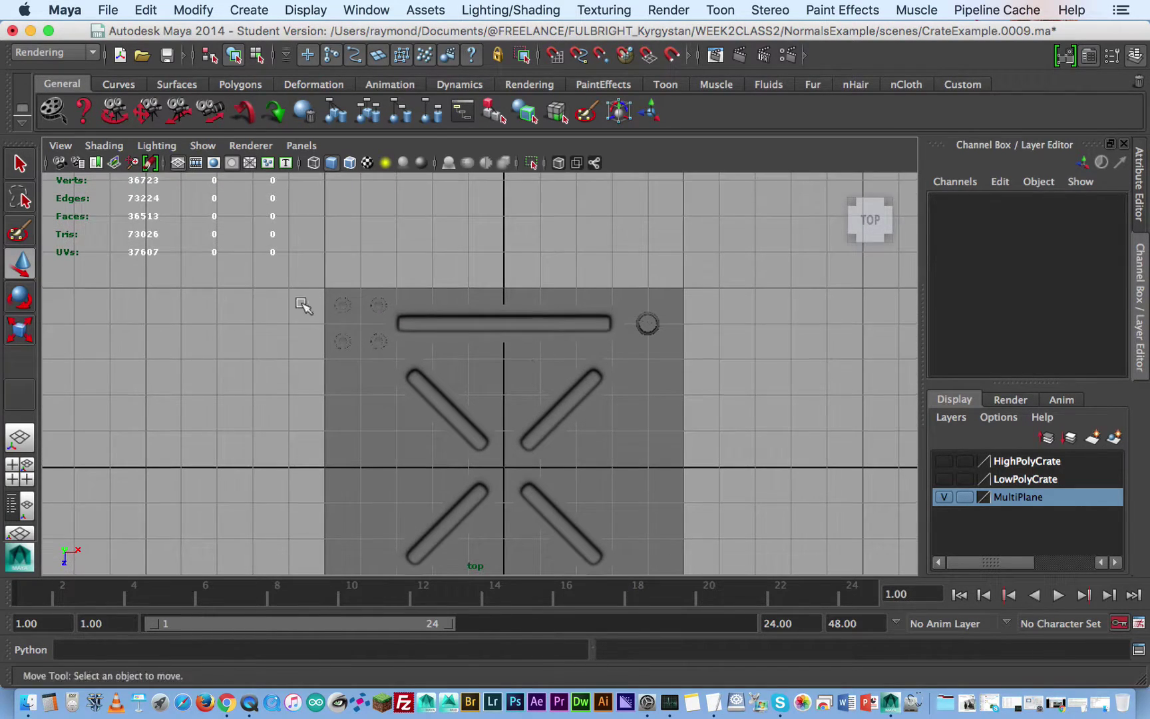
right_click_drag(303, 305, 390, 282, "alt")
middle_click_drag(390, 282, 297, 272, "alt")
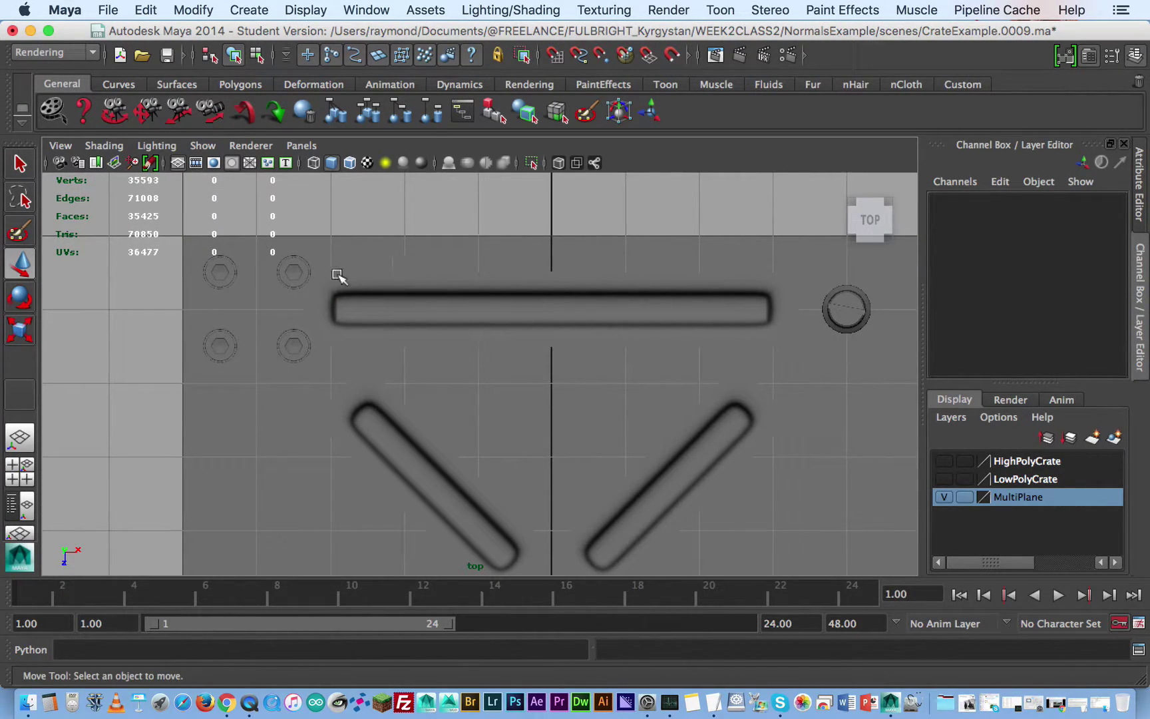
right_click_drag(273, 269, 376, 292, "alt")
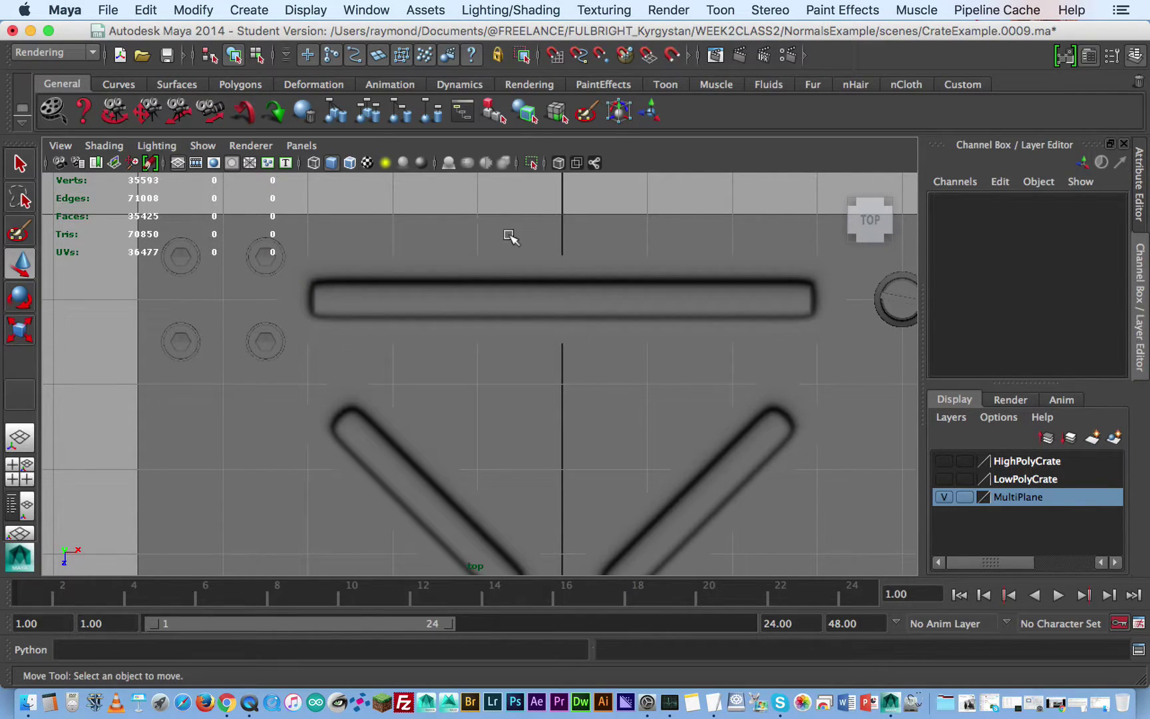
left_click(668, 227)
left_click(616, 195)
scroll(694, 360, "down", 3)
middle_click_drag(693, 385, 593, 288, "alt")
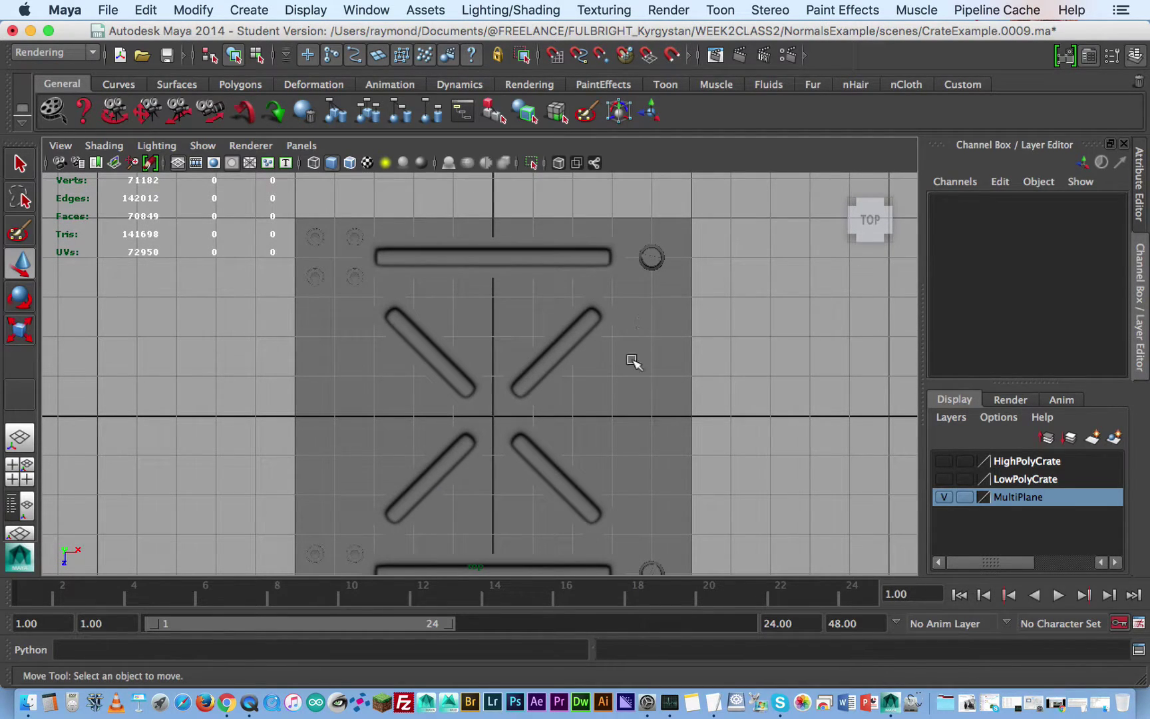
middle_click_drag(445, 469, 465, 327, "alt")
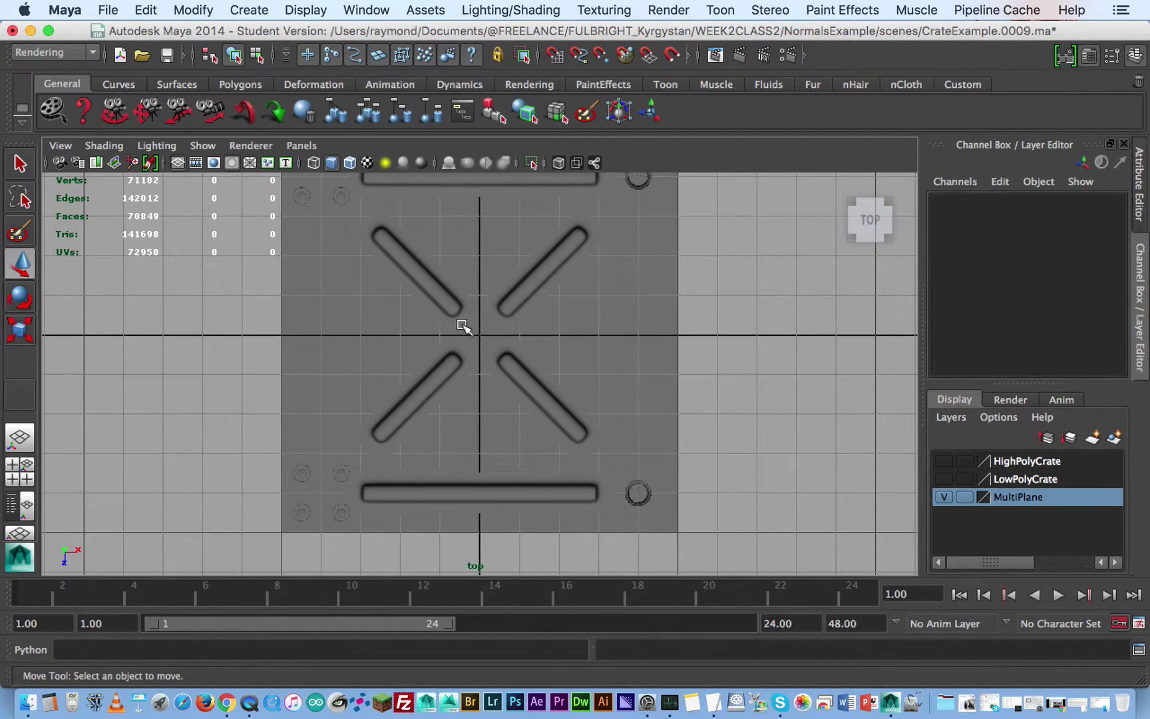
Tumble the perspective view to look nearly straight down on the framed tile plane
key("space")
key("space")
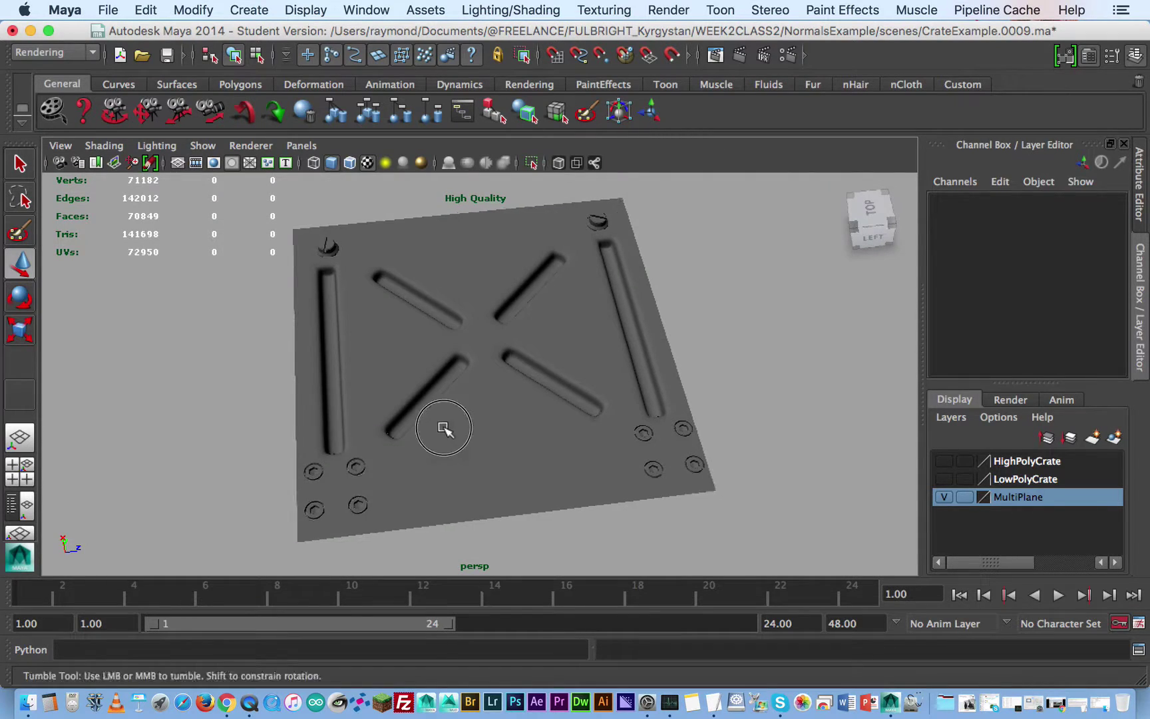
left_click_drag(441, 431, 488, 465, "alt")
right_click_drag(488, 465, 573, 380, "alt")
left_click_drag(573, 381, 623, 383, "alt")
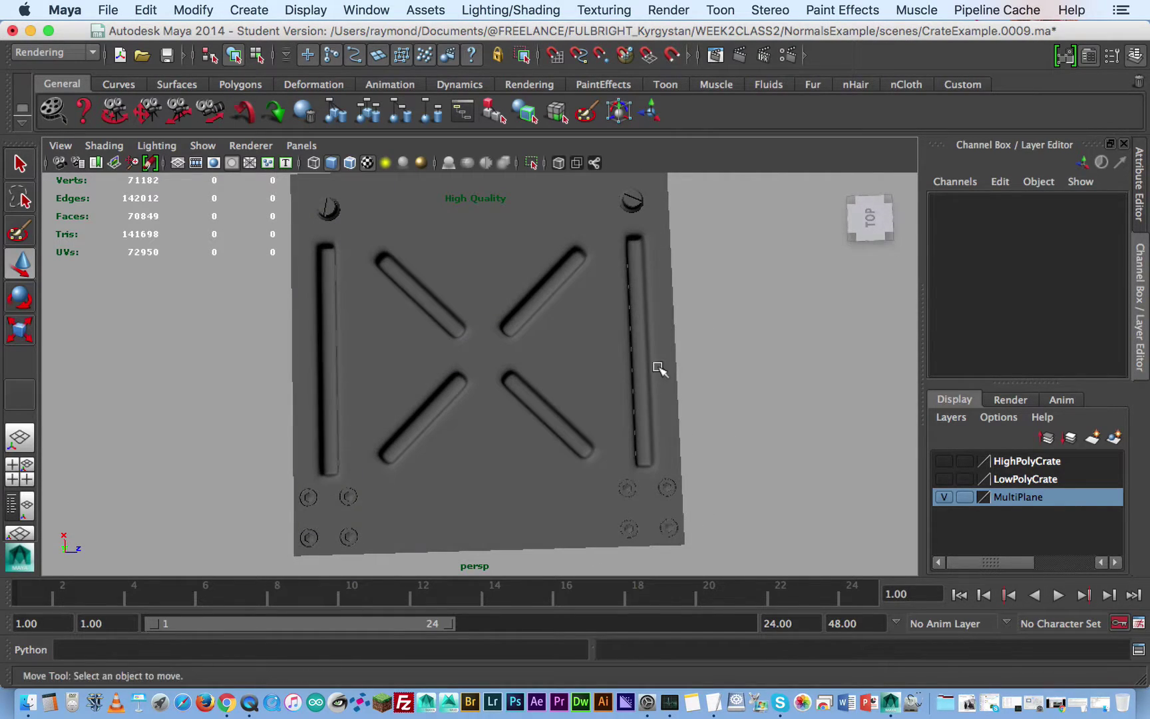
key("f")
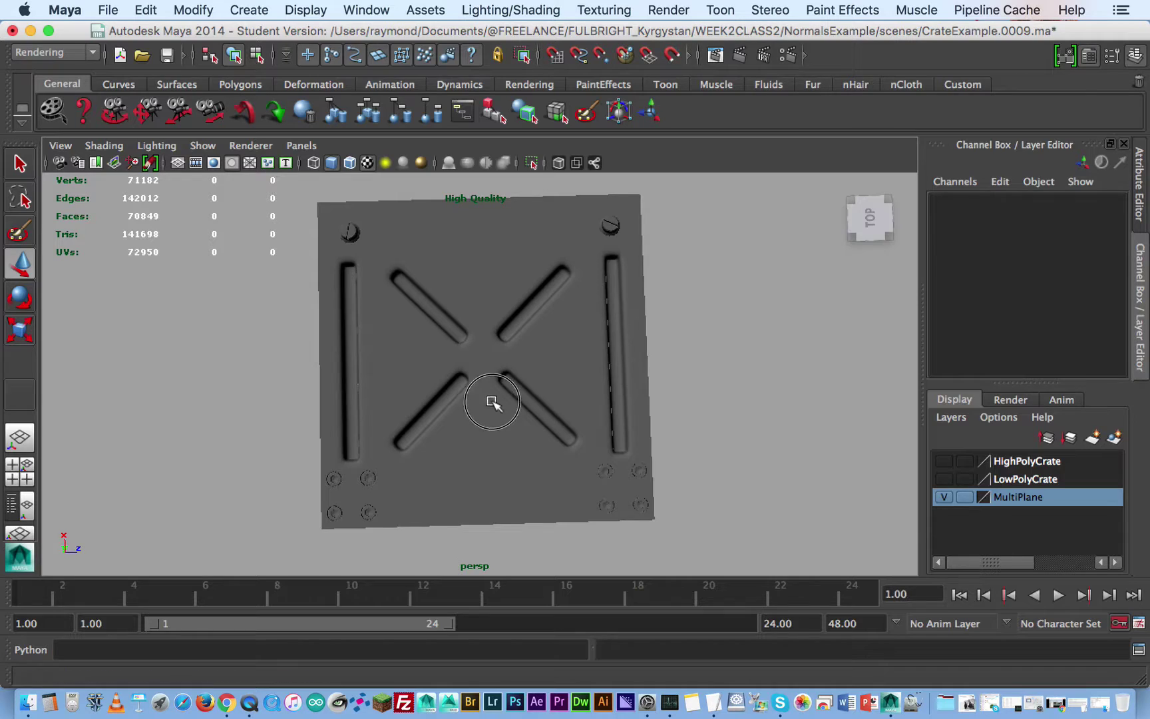
left_click_drag(493, 398, 496, 376, "alt")
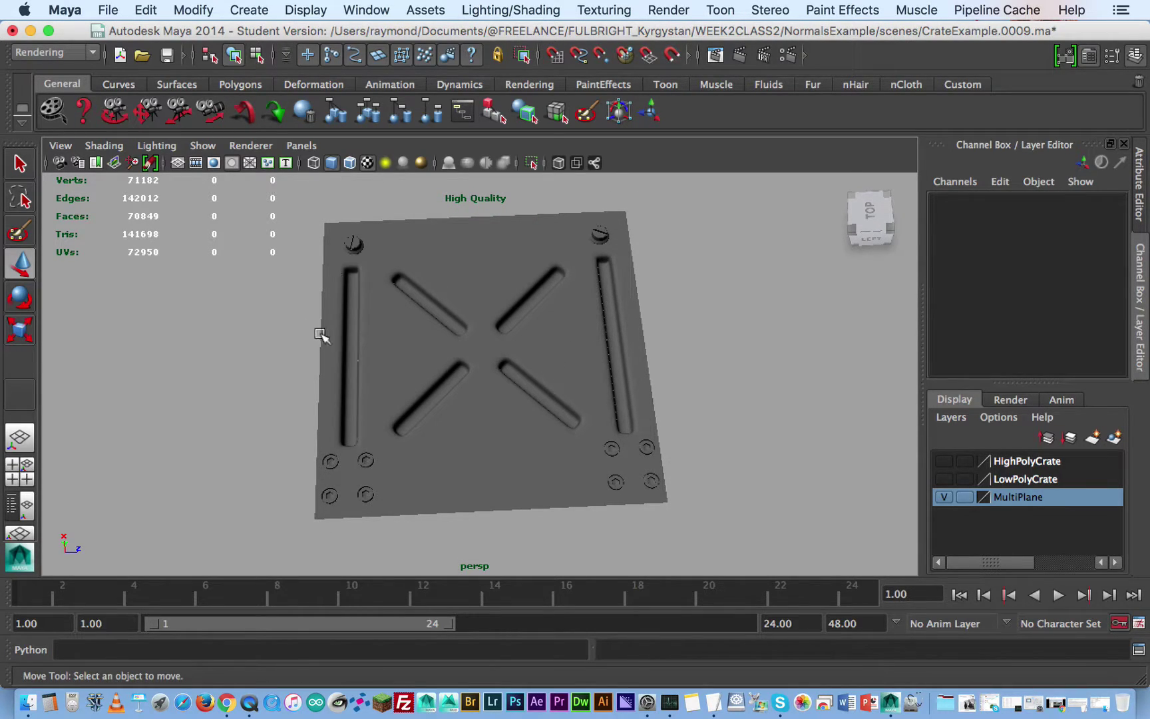
Open Transfer Maps with the high-detail bolts and tubes selected
left_click(511, 9)
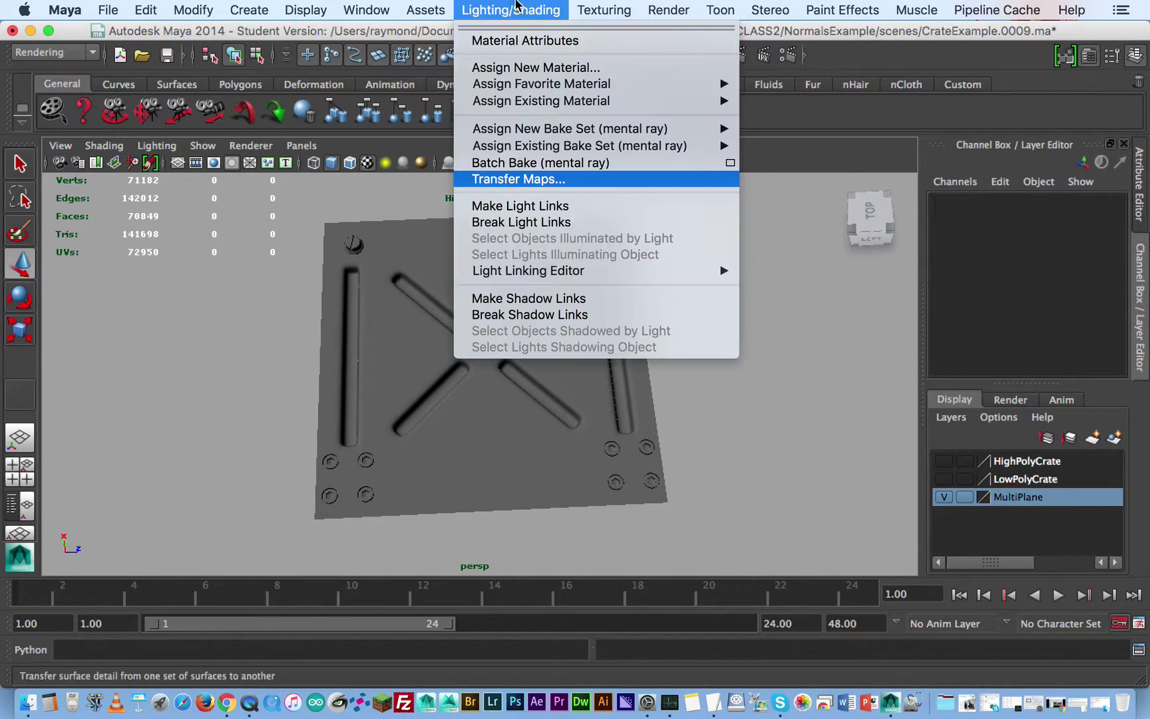
left_click(546, 178)
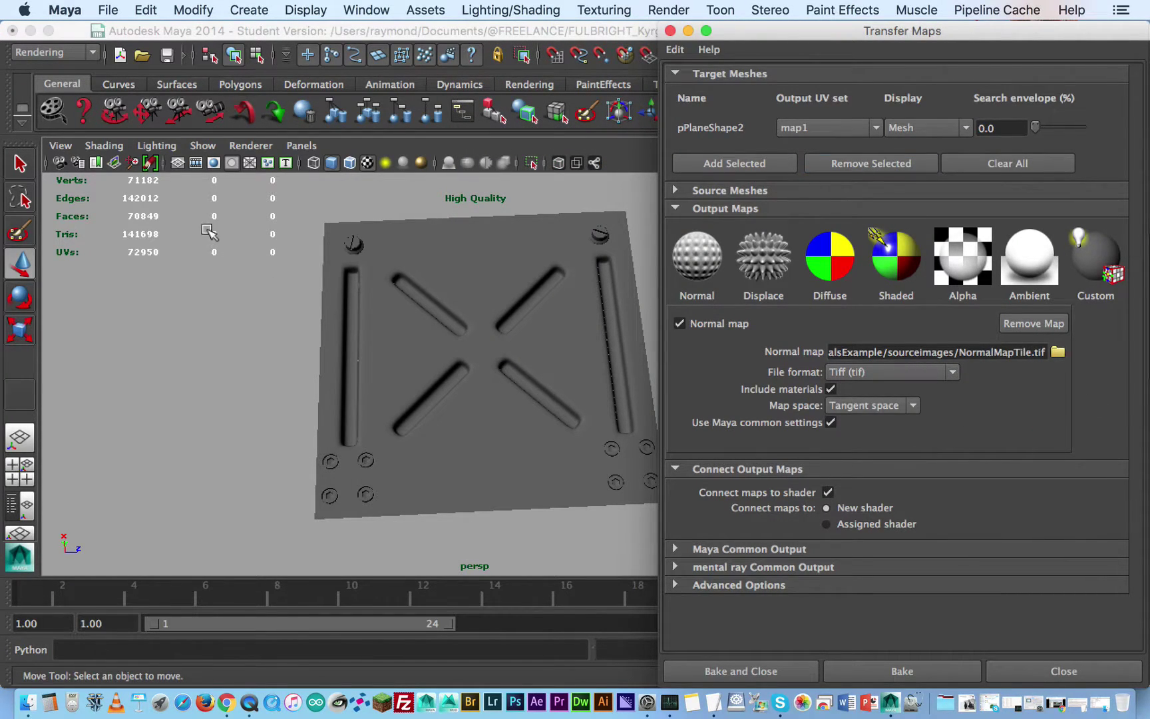
left_click_drag(266, 202, 761, 553)
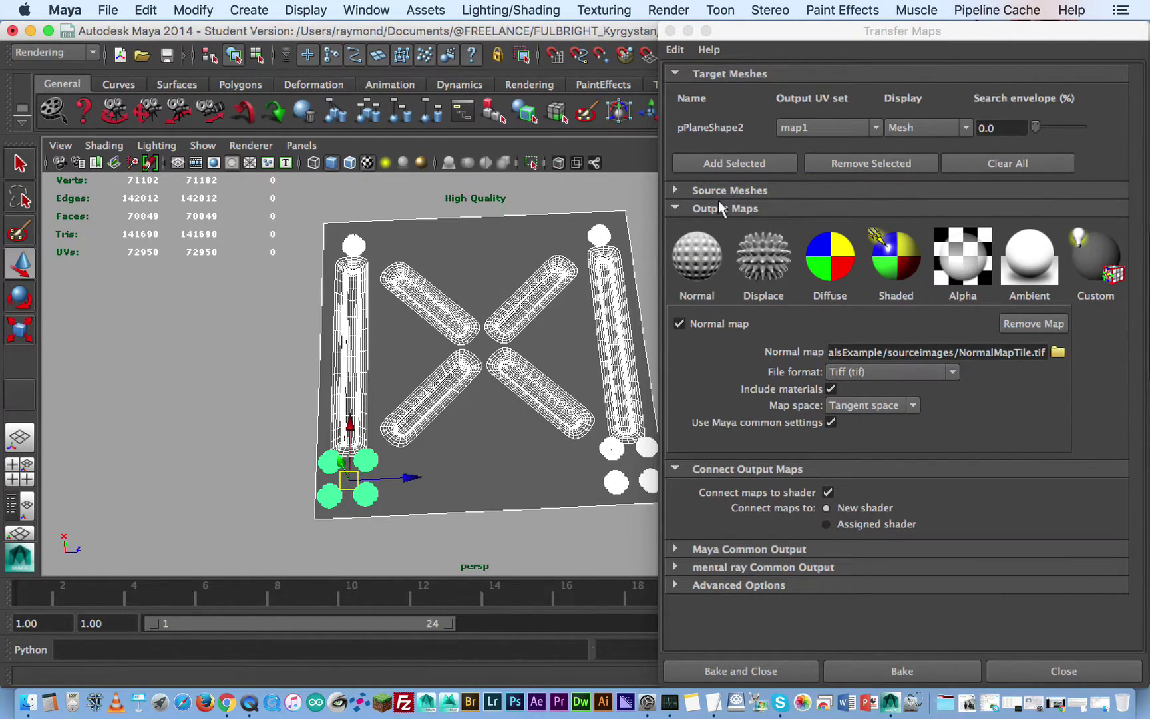
left_click(674, 190)
Replace the target mesh with the flat plane and set Display to Both
left_click(888, 158)
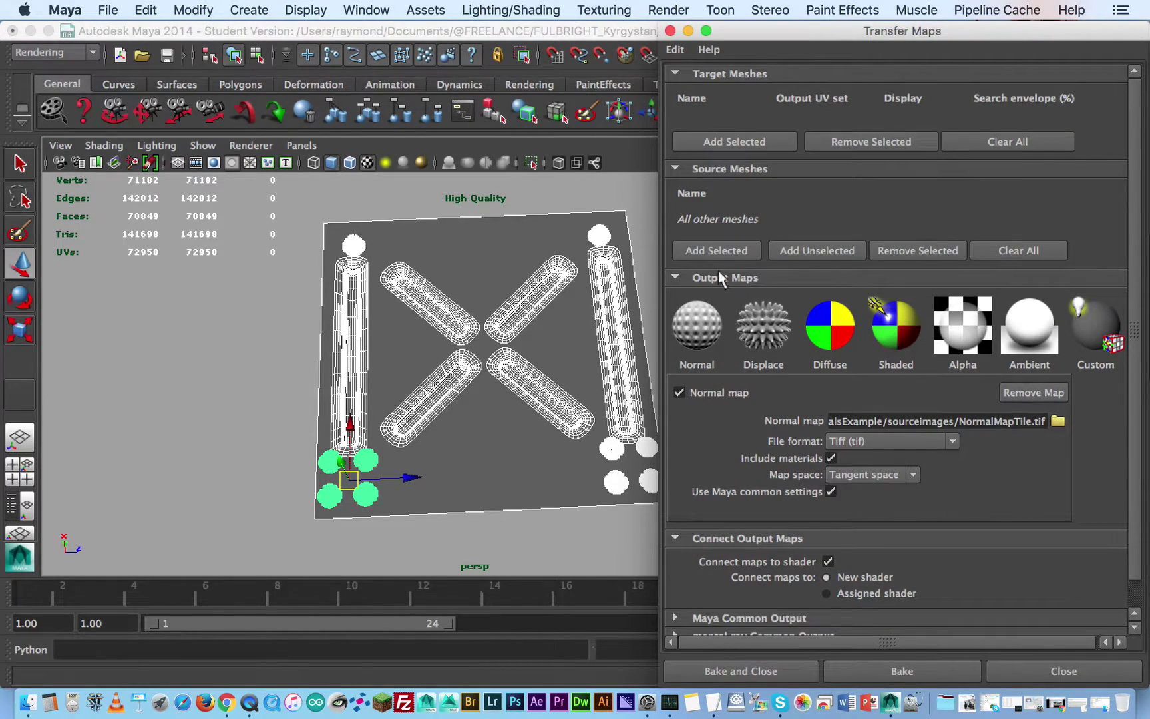
left_click(372, 204)
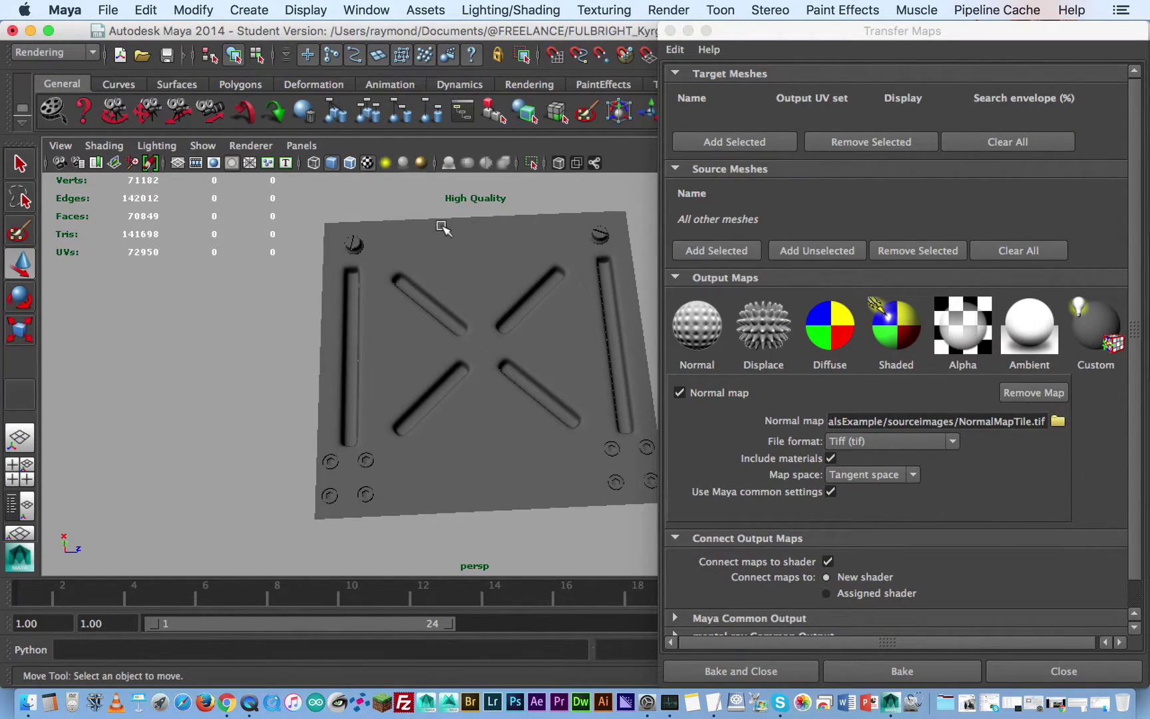
left_click(442, 228)
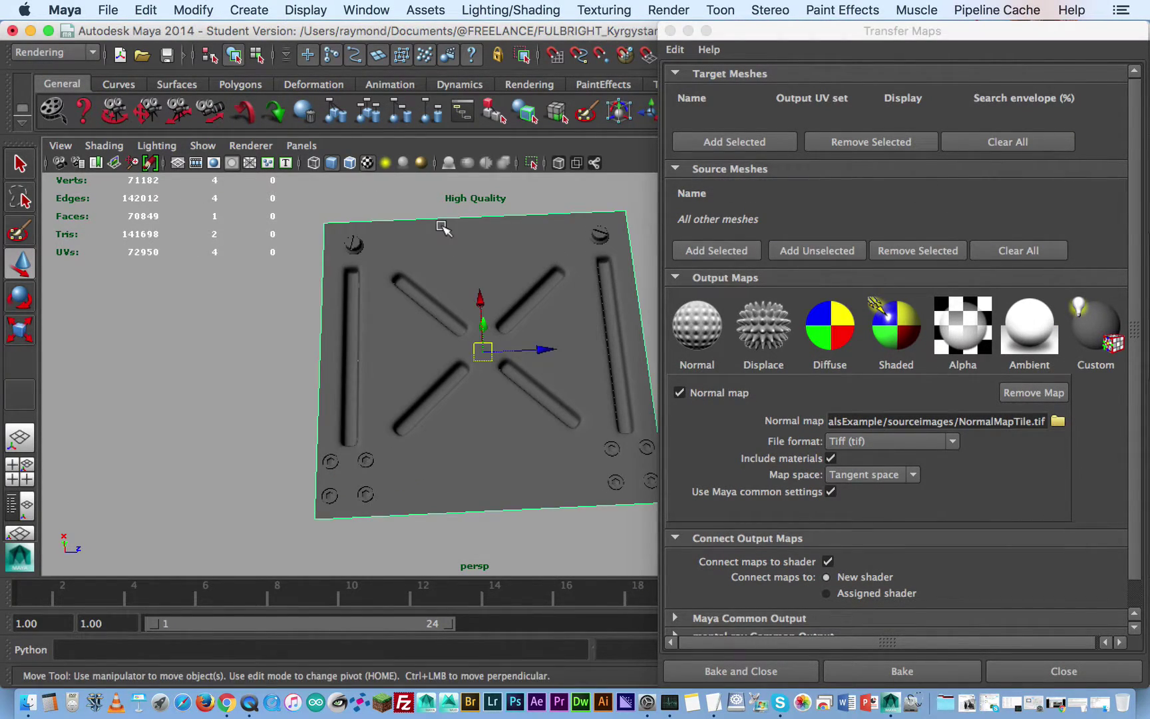
left_click(758, 143)
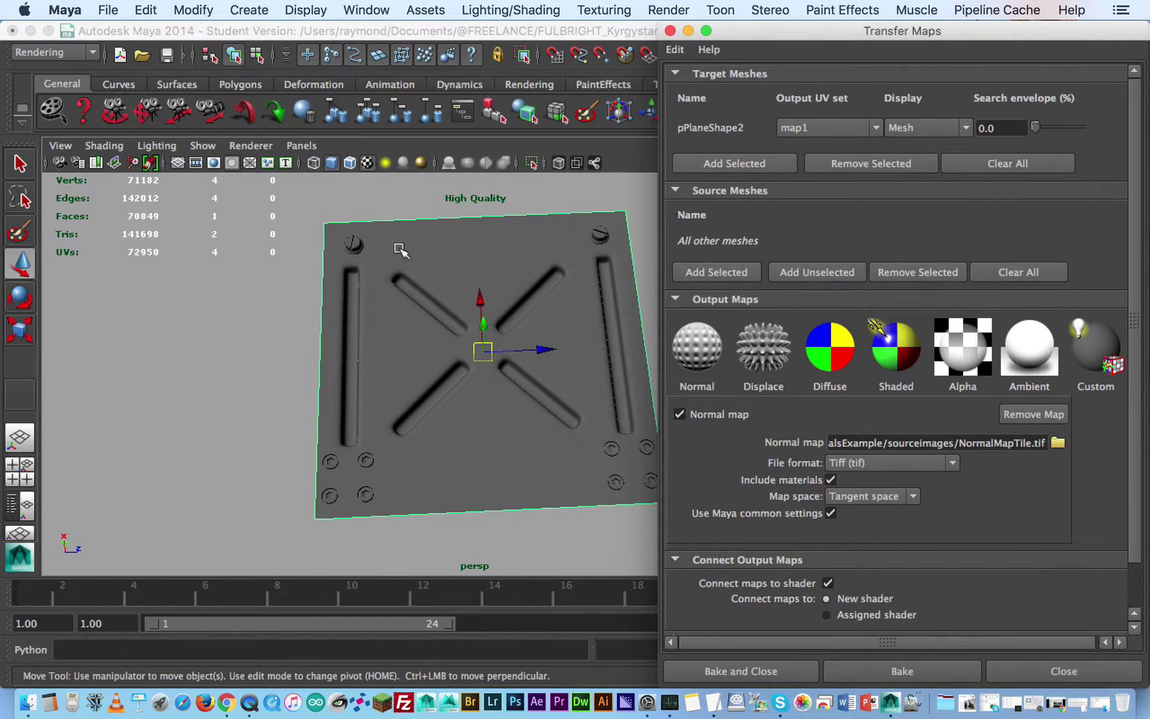
left_click(942, 125)
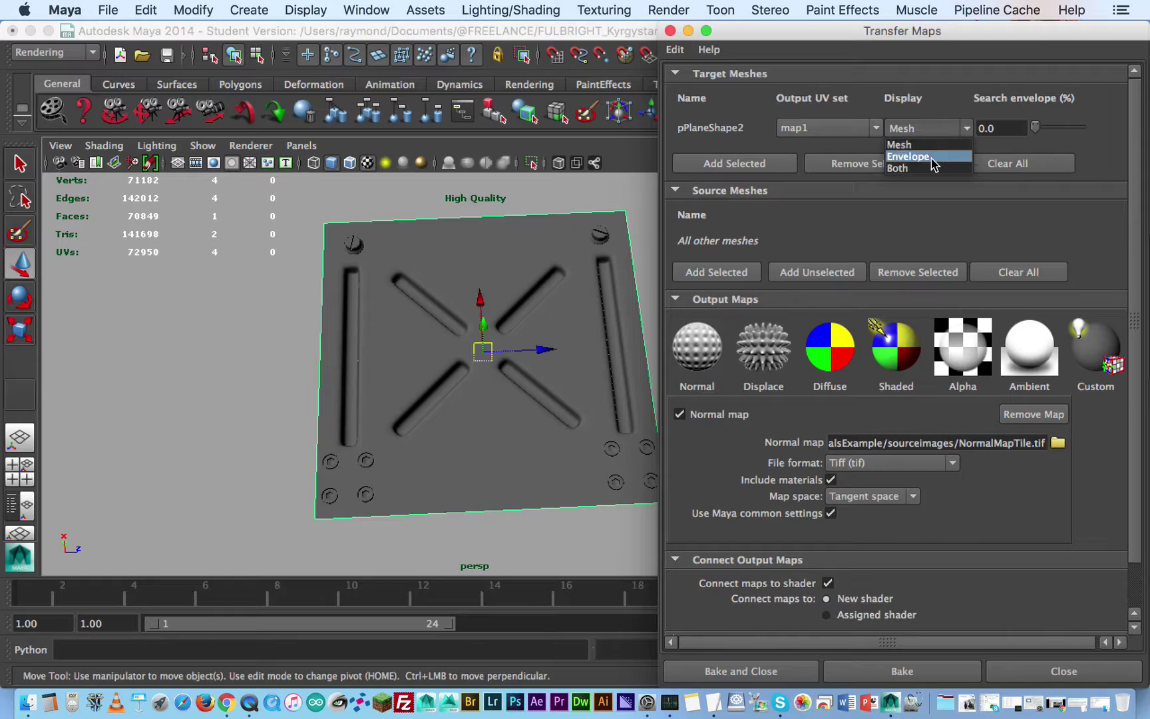
left_click(929, 171)
scroll(420, 335, "up", 3)
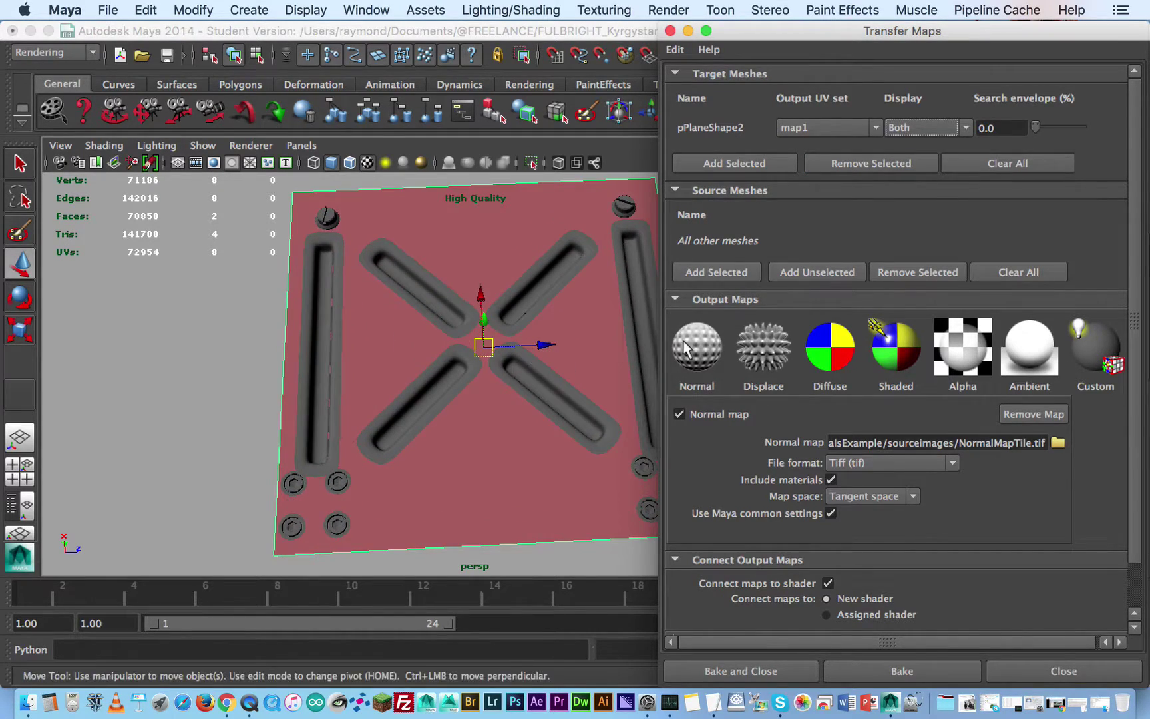
Raise the plane's search envelope from 7.7 to 8.0, checking it from several angles
left_click(1039, 124)
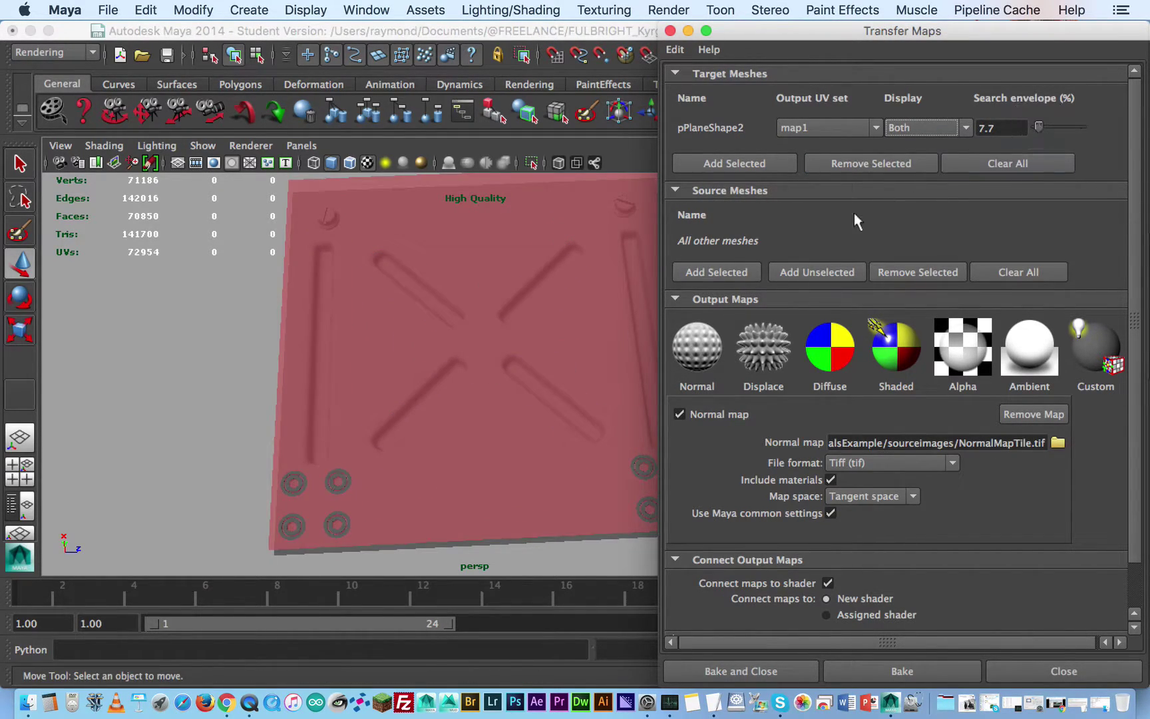
left_click_drag(592, 356, 586, 278, "alt")
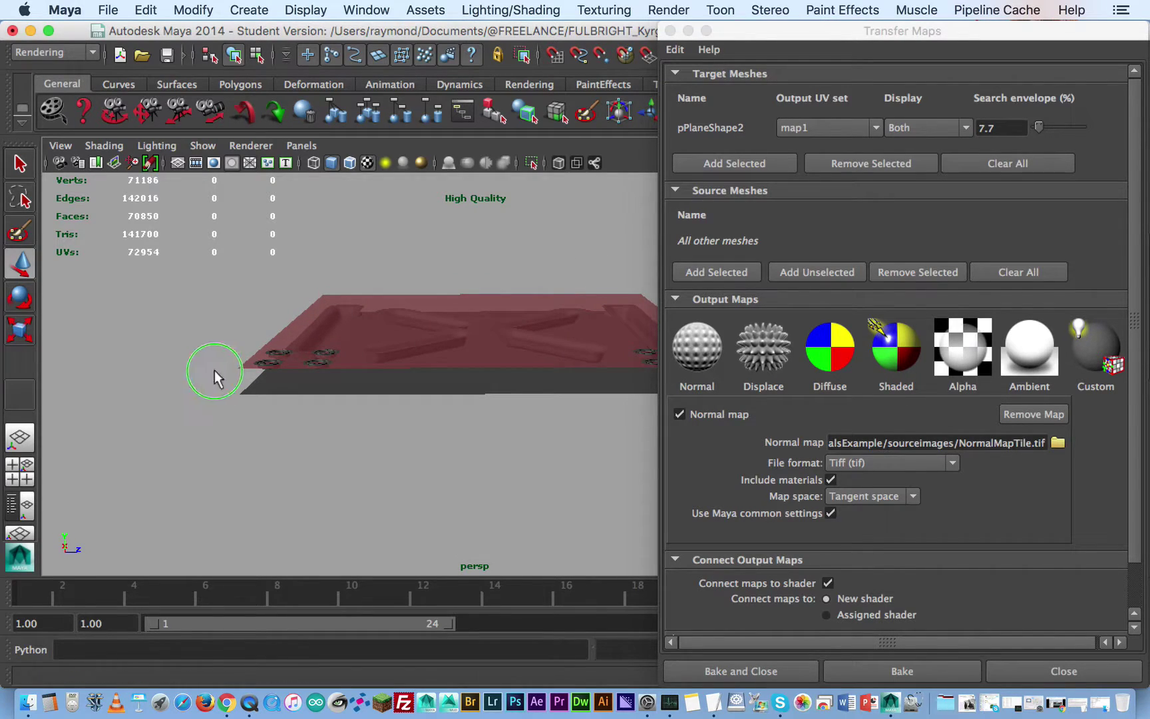
left_click_drag(215, 370, 350, 381, "alt")
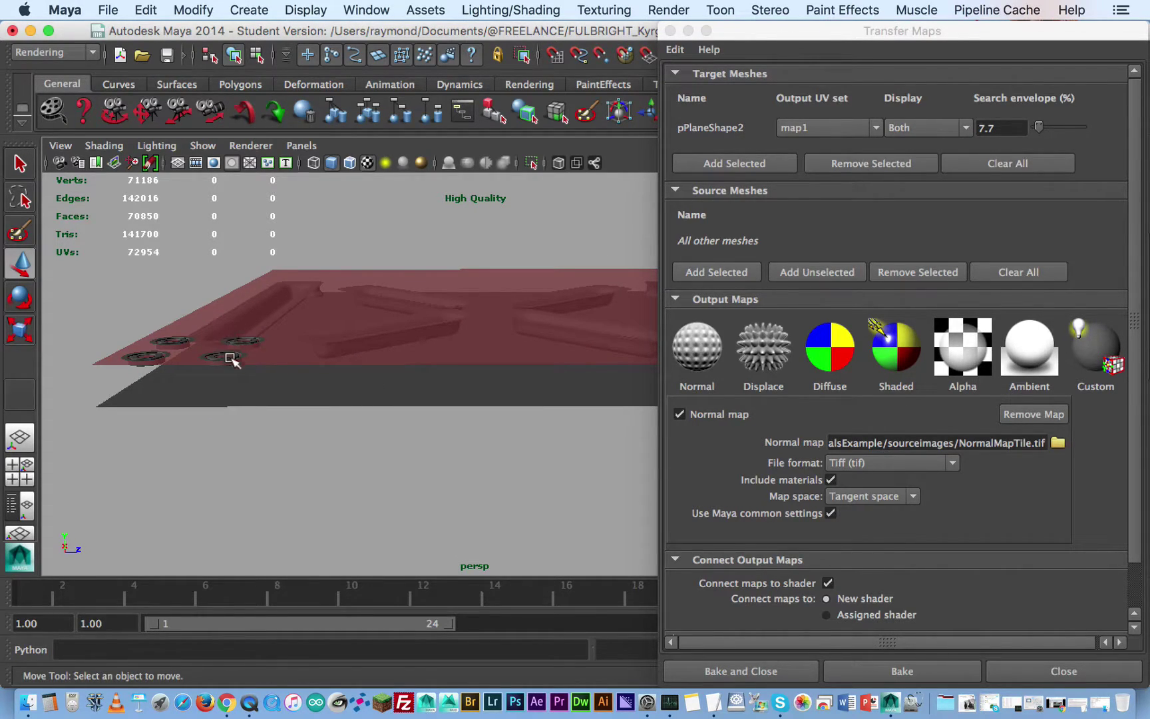
left_click_drag(251, 347, 300, 341, "alt")
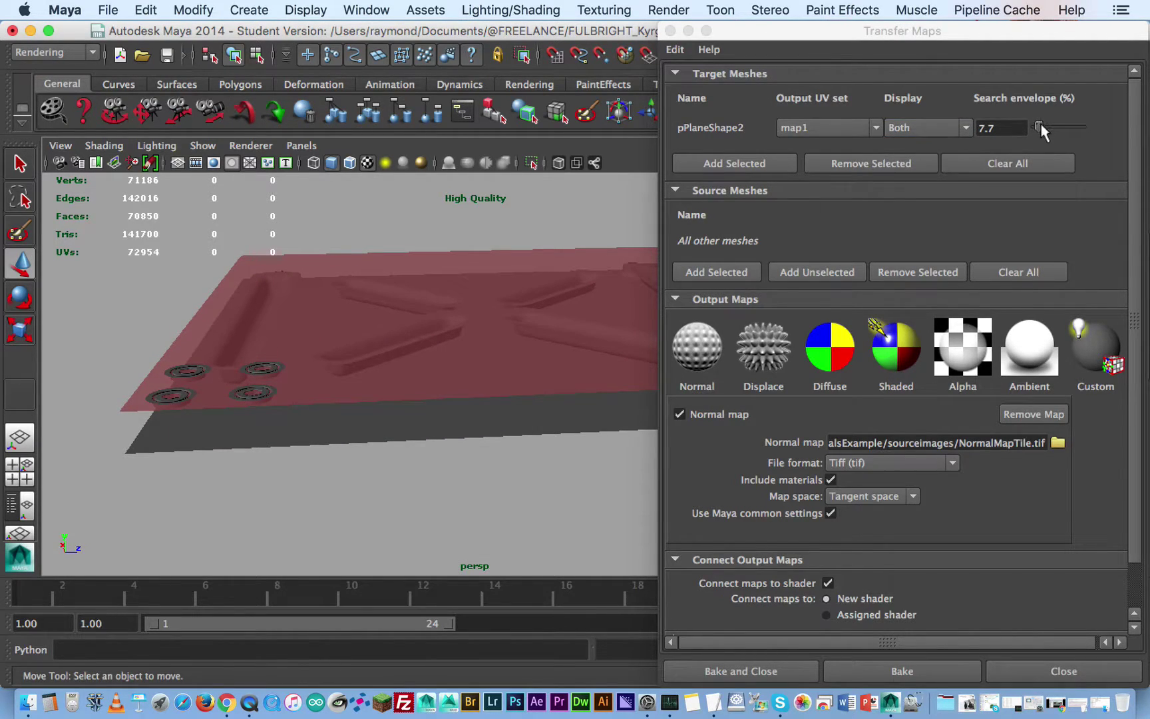
left_click(1018, 127)
left_click(1018, 127)
key("Return")
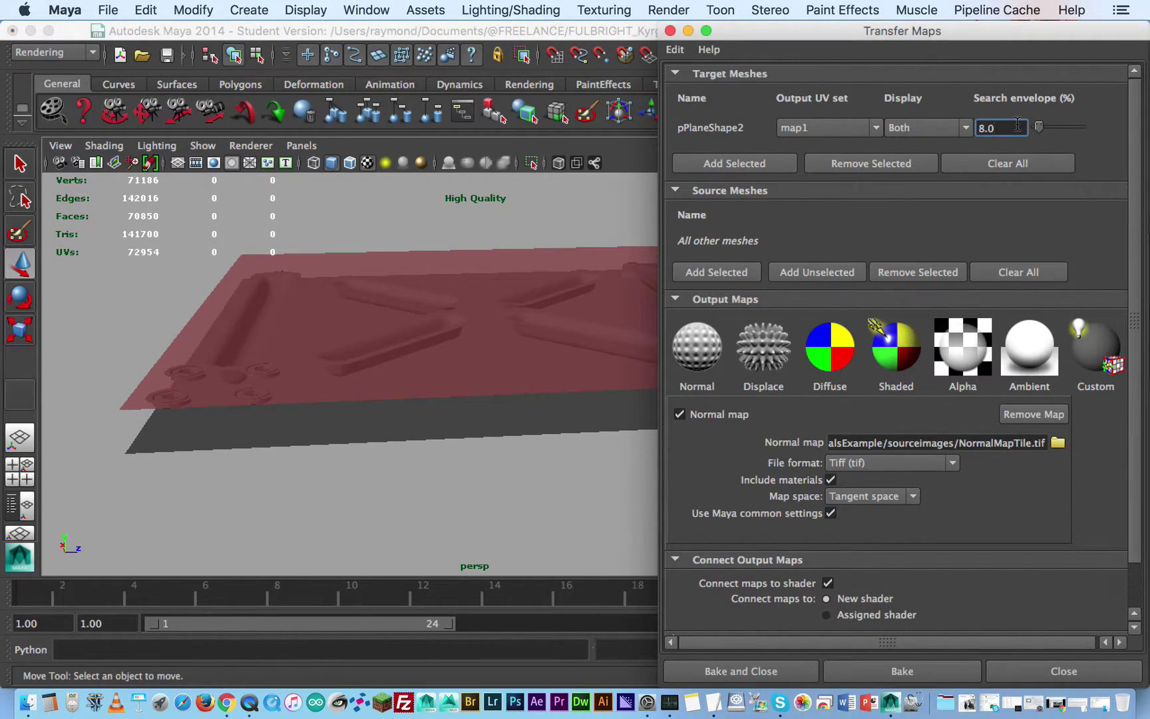
mouse_move(385, 333)
left_mouse_down("alt")
mouse_move(344, 333)
mouse_move(498, 350)
mouse_move(381, 337)
left_mouse_up("alt")
Check the NormalMapTile.tif output path and the 2048×2048 map size settings
scroll(381, 336, "up", 6)
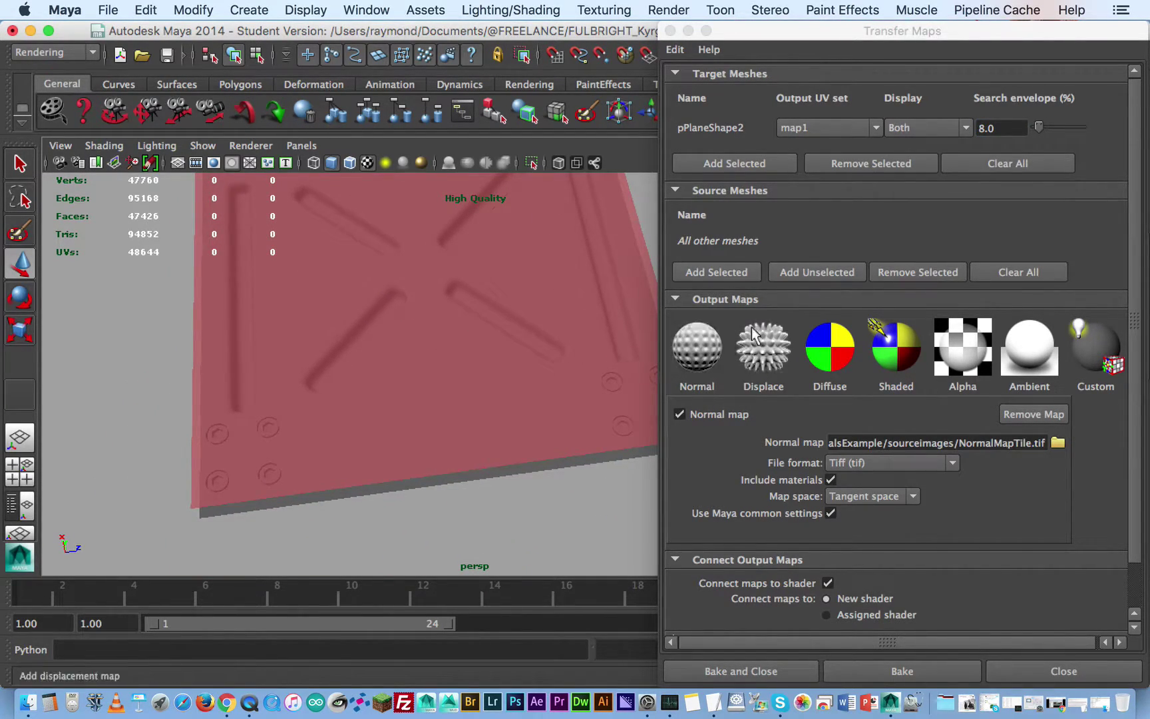
left_click(1036, 441)
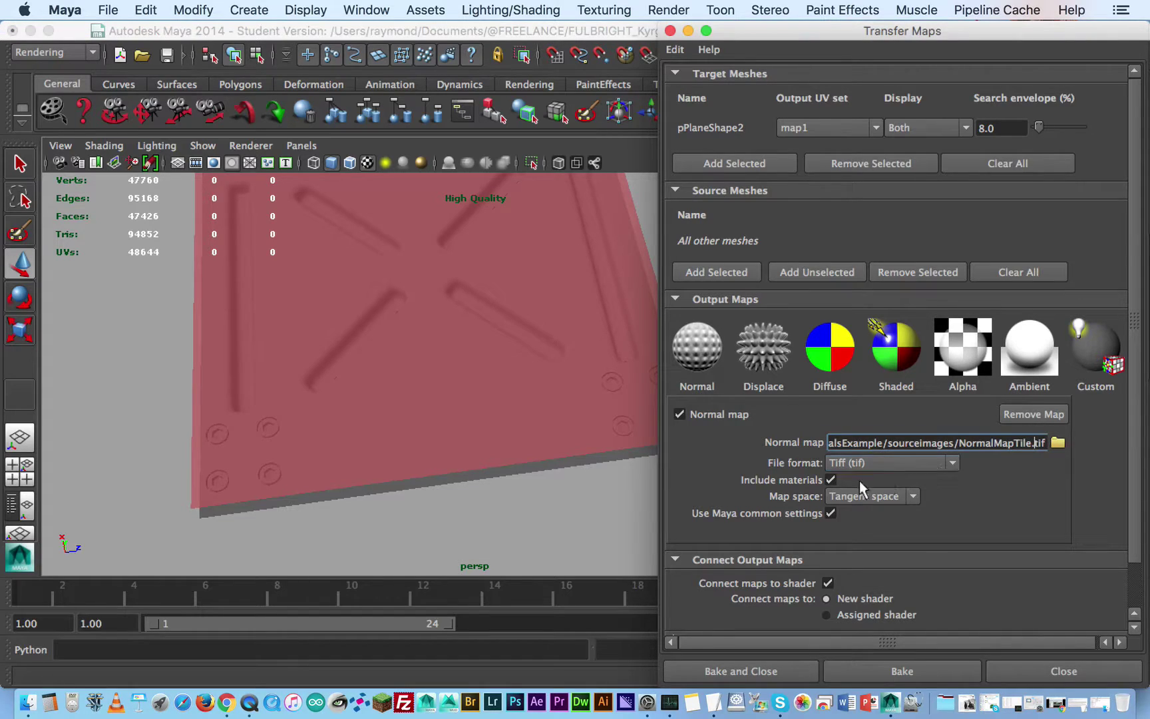
scroll(728, 491, "down", 2)
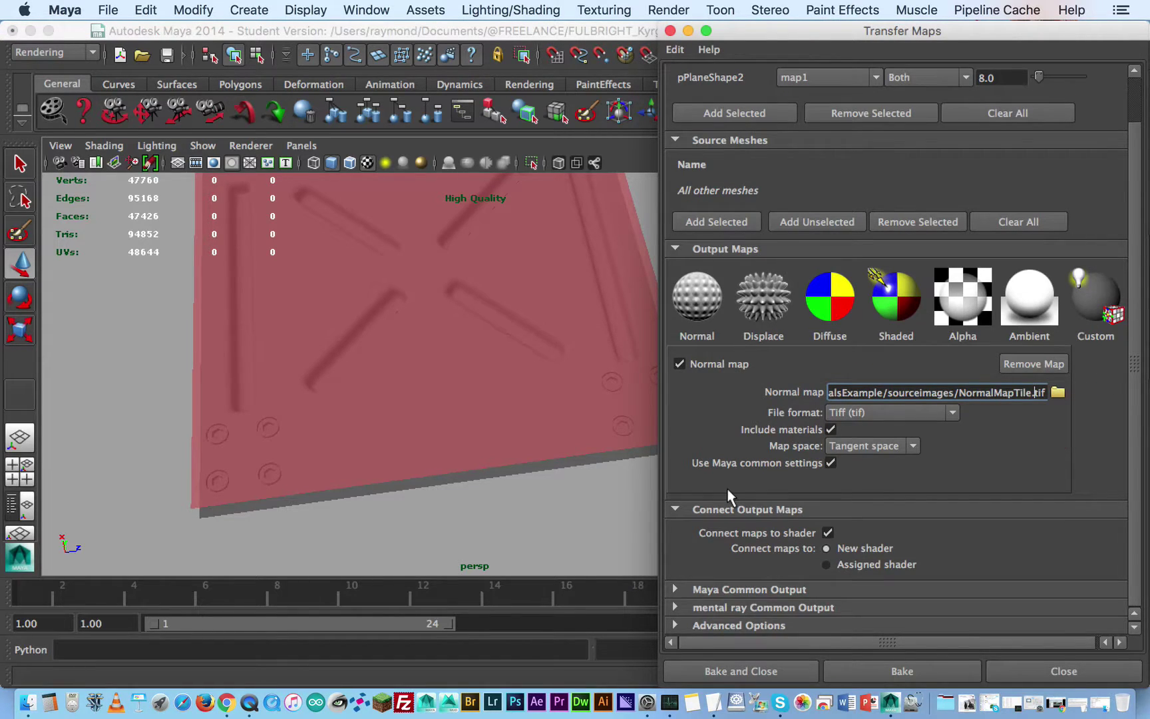
left_click(731, 591)
scroll(713, 516, "down", 6)
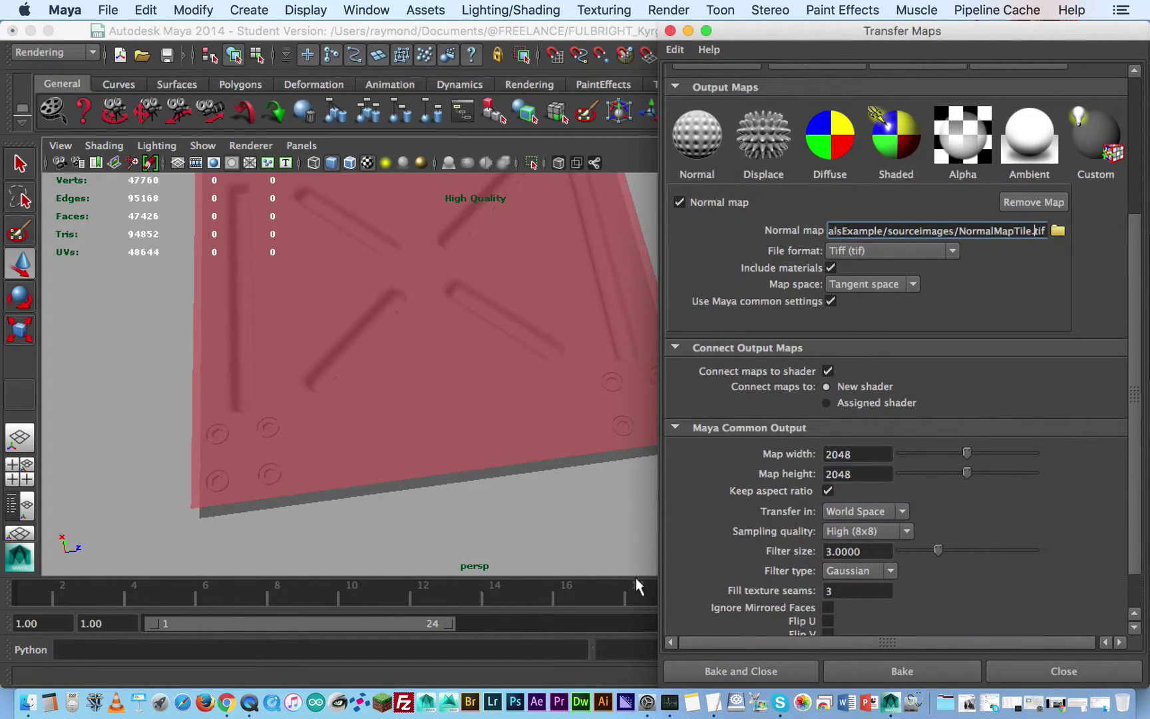
scroll(751, 535, "down", 2)
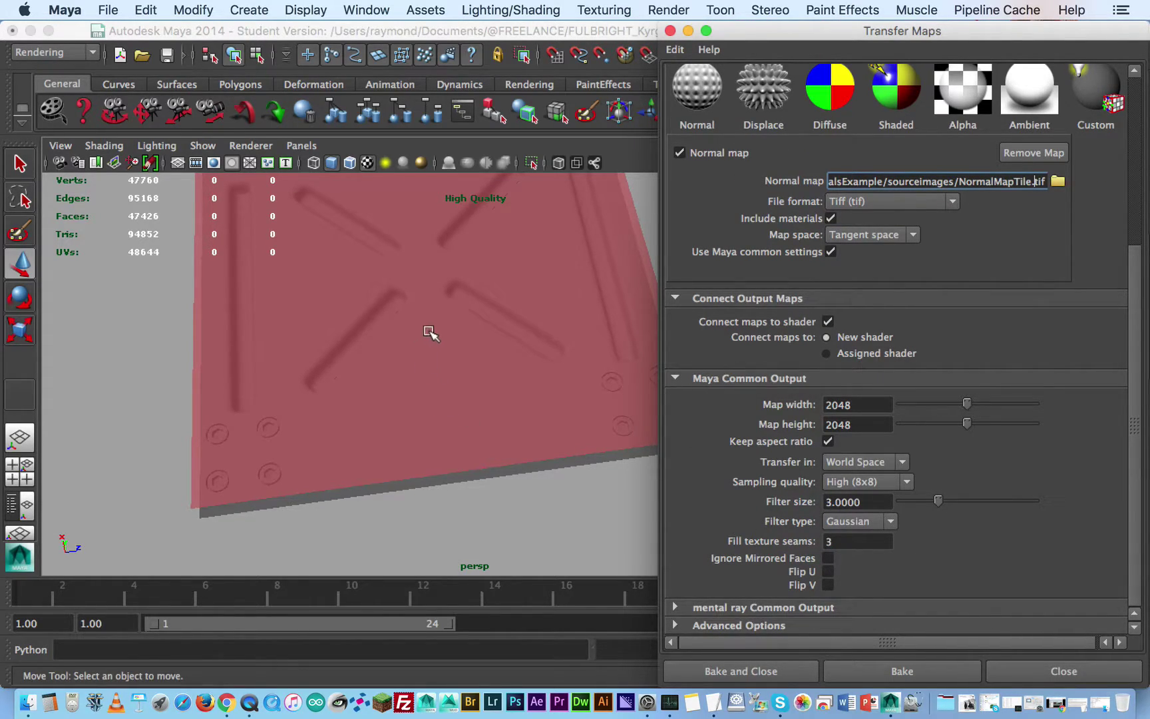
right_click_drag(474, 308, 457, 352, "alt")
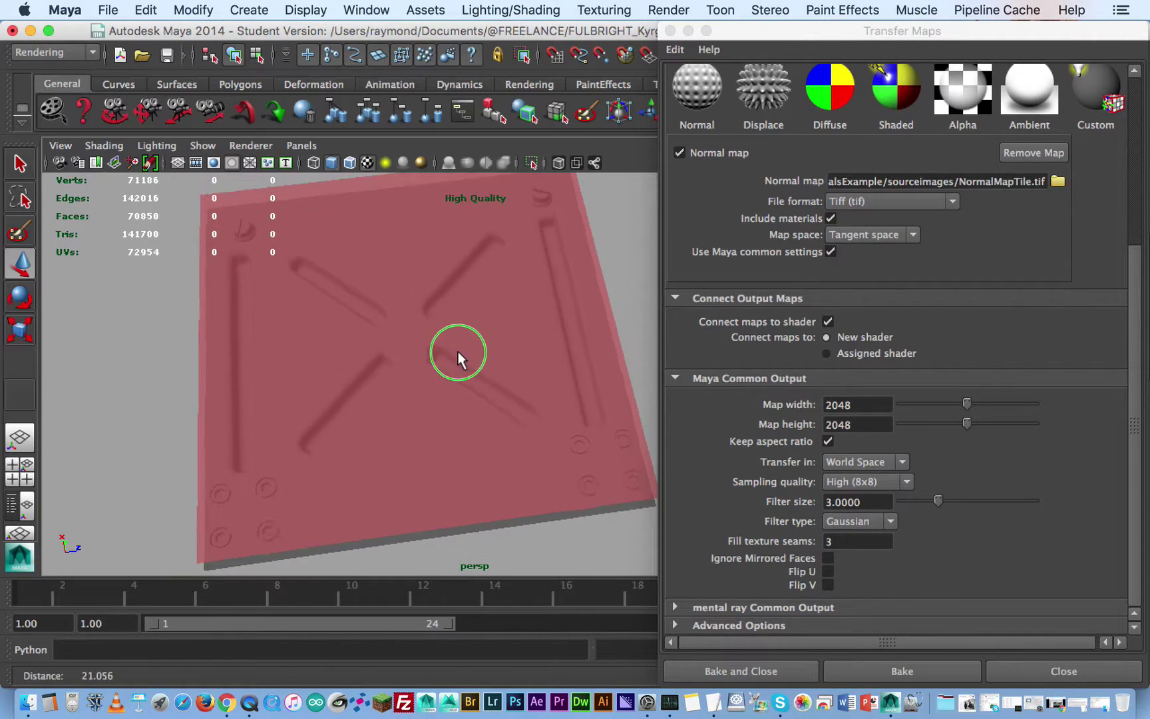
middle_click_drag(457, 352, 490, 350, "alt")
scroll(518, 363, "down", 1)
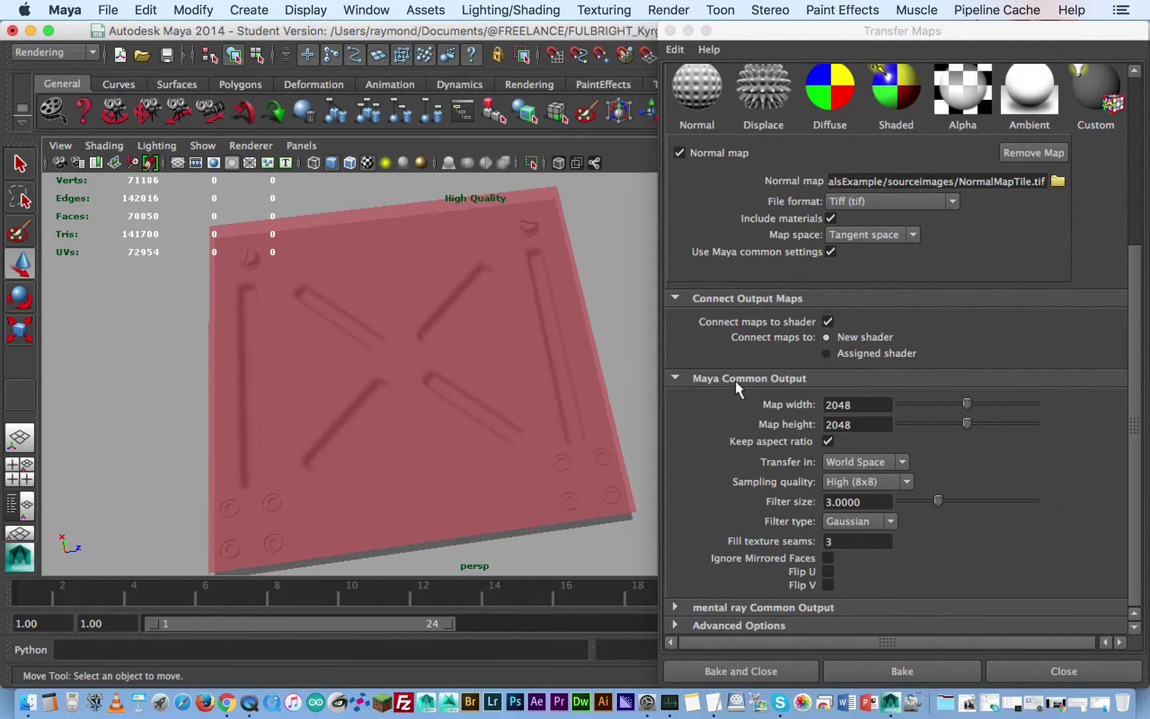
scroll(754, 333, "up", 4)
scroll(745, 392, "up", 2)
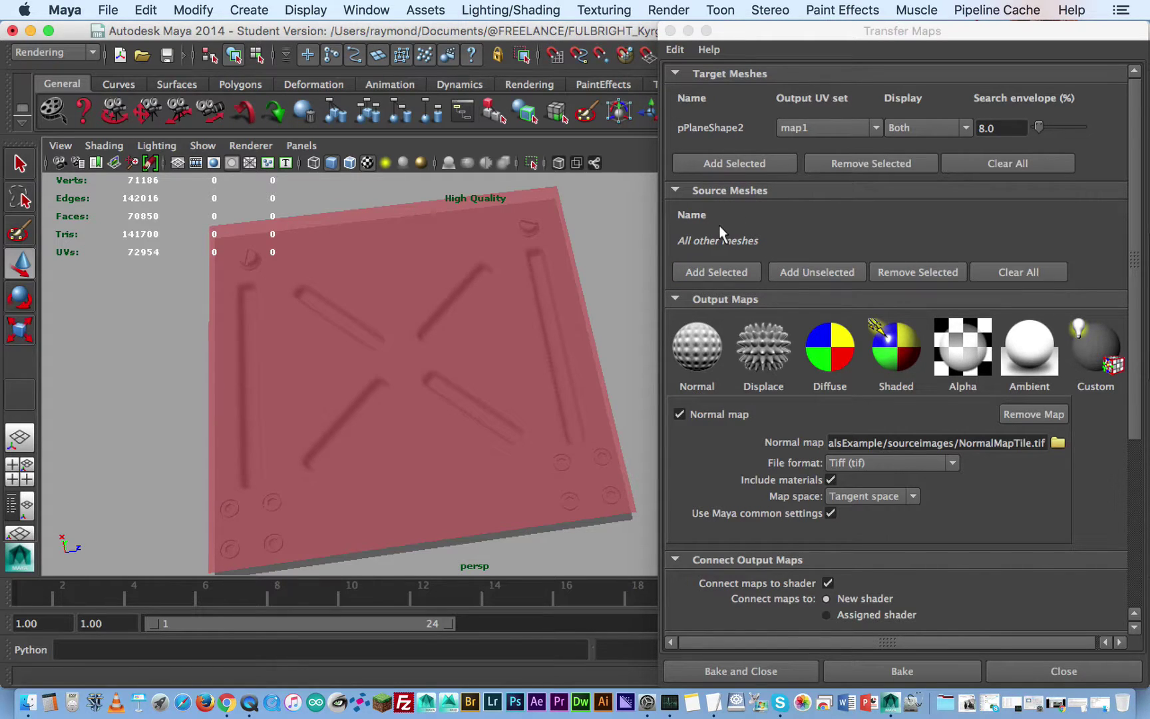
Add the bolt and tube detail meshes, without the plane, as source meshes, then deselect all
left_click_drag(527, 367, 573, 320, "alt")
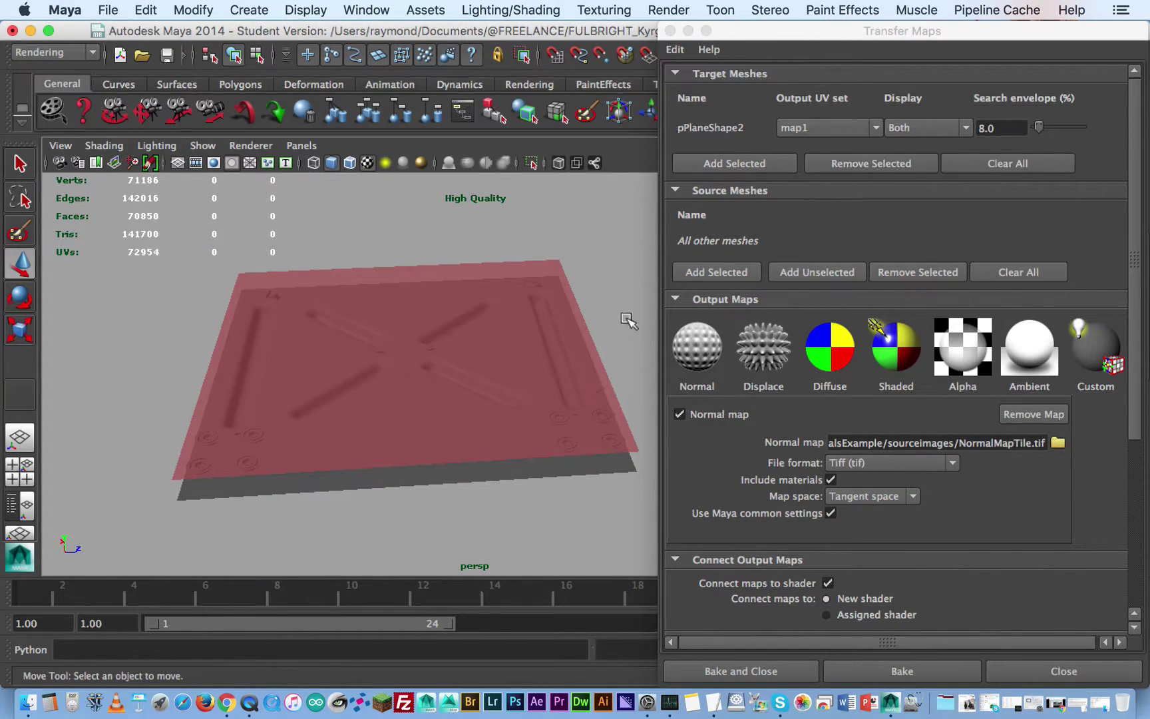
left_click_drag(640, 222, 231, 439)
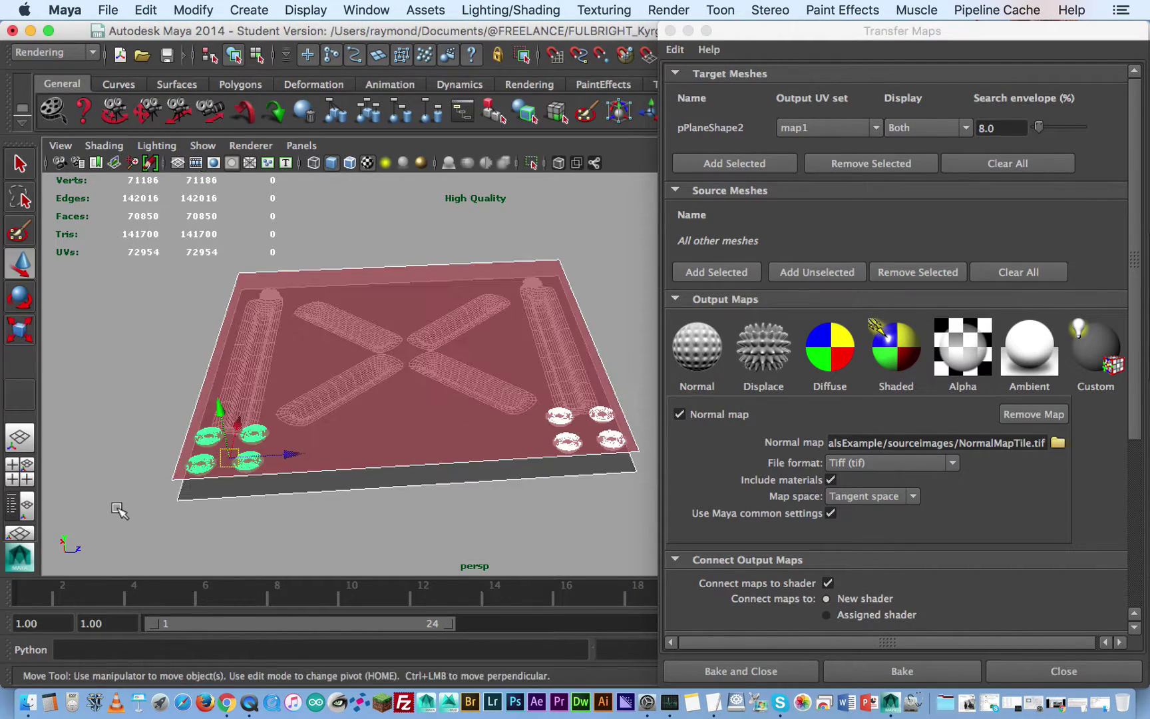
left_click(400, 488, "ctrl")
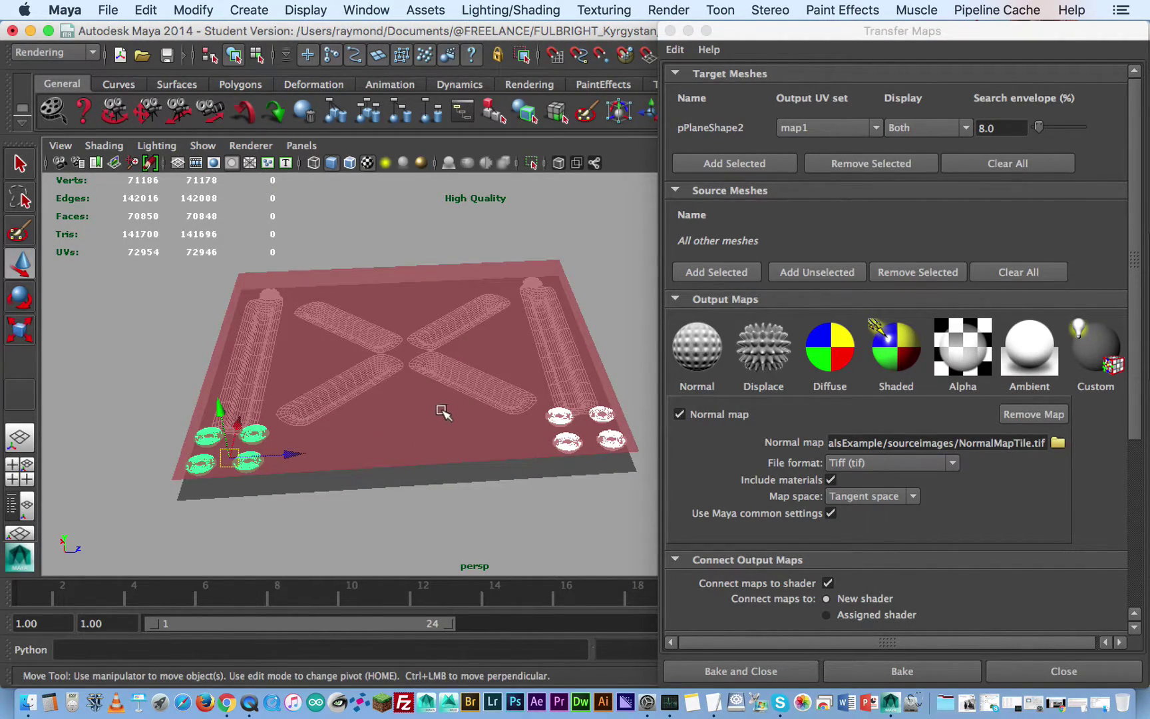
left_click_drag(472, 433, 439, 489, "alt")
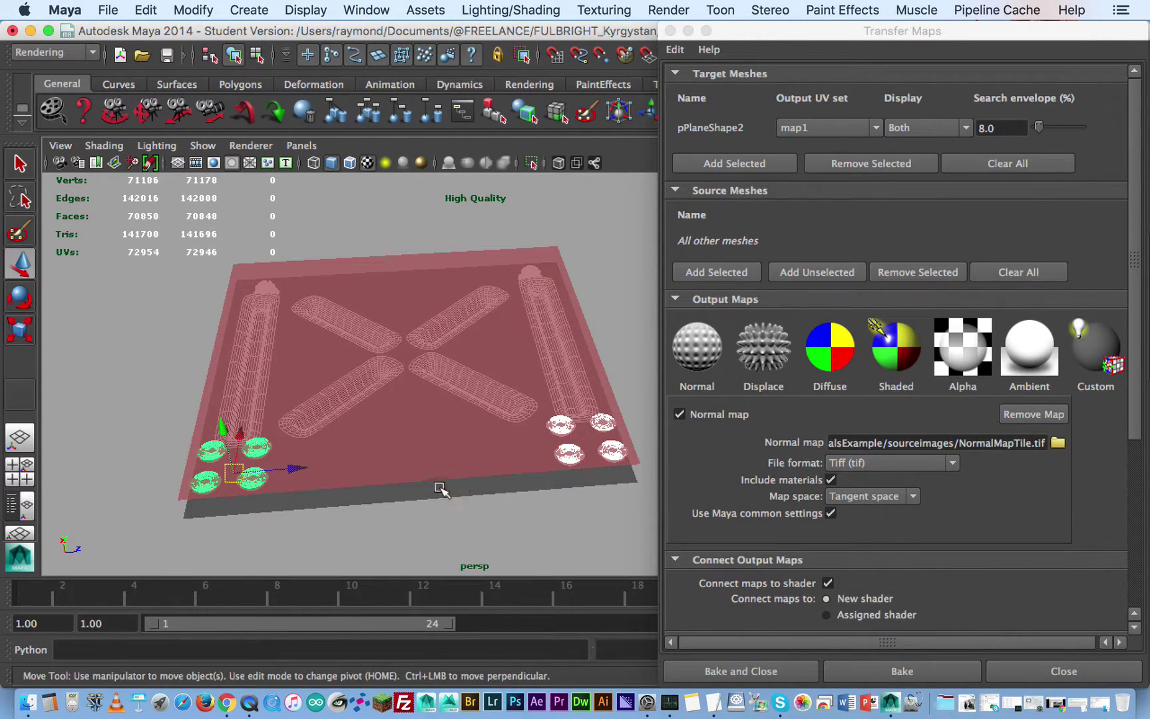
left_click(740, 272)
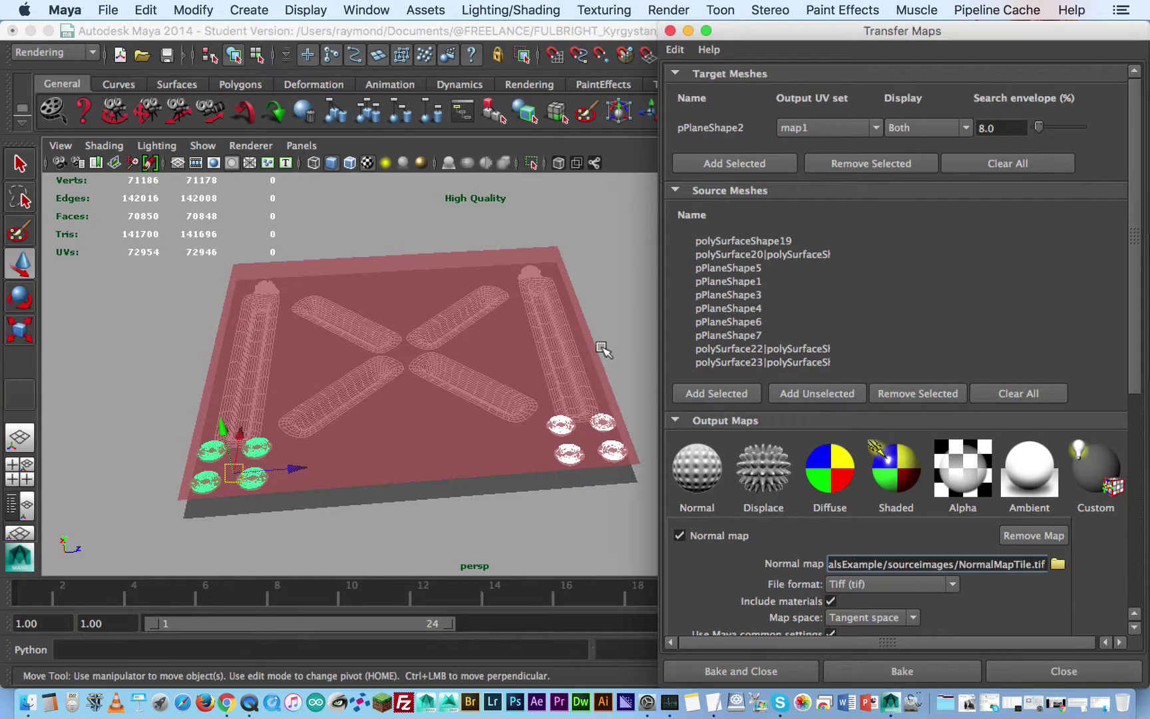
left_click(619, 313)
Lower the sampling quality to Low (2x2)
scroll(794, 338, "down", 5)
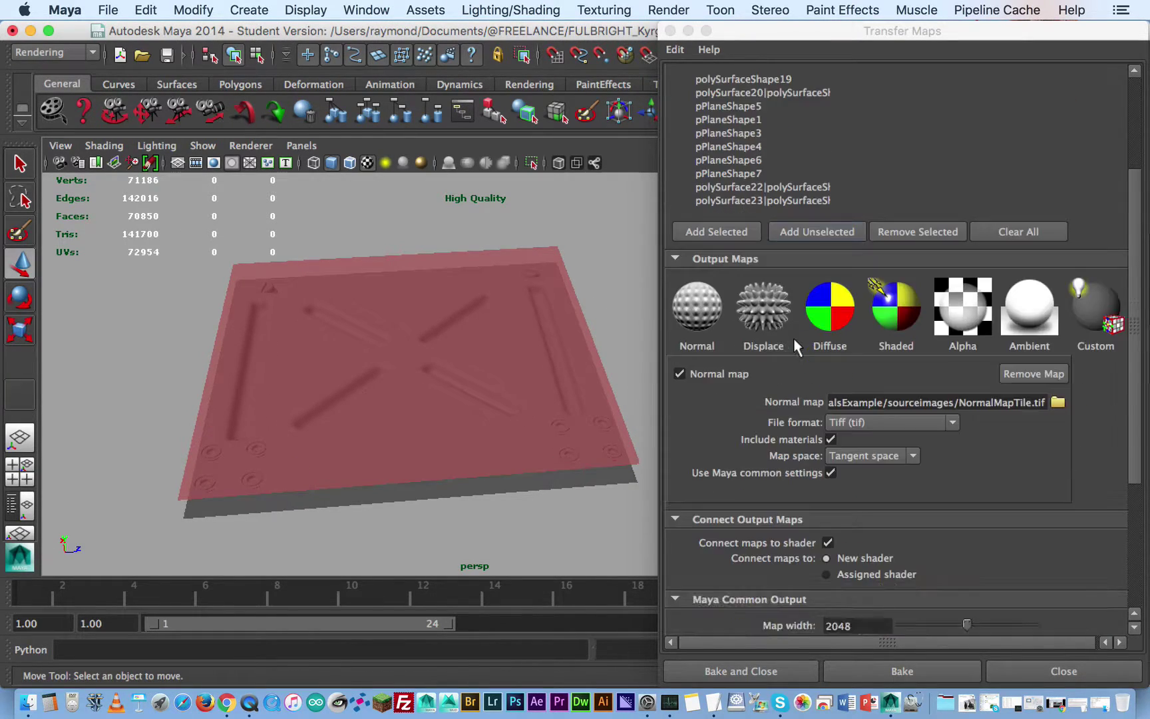
scroll(794, 338, "down", 2)
left_click(875, 478)
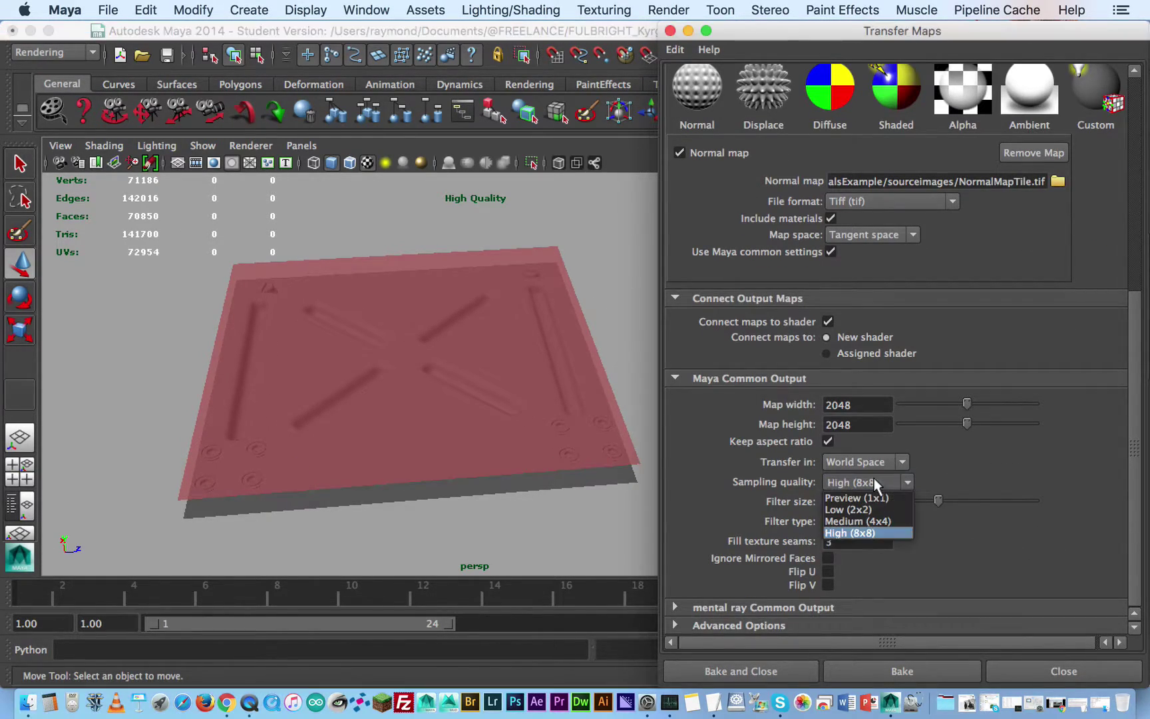
left_click(849, 509)
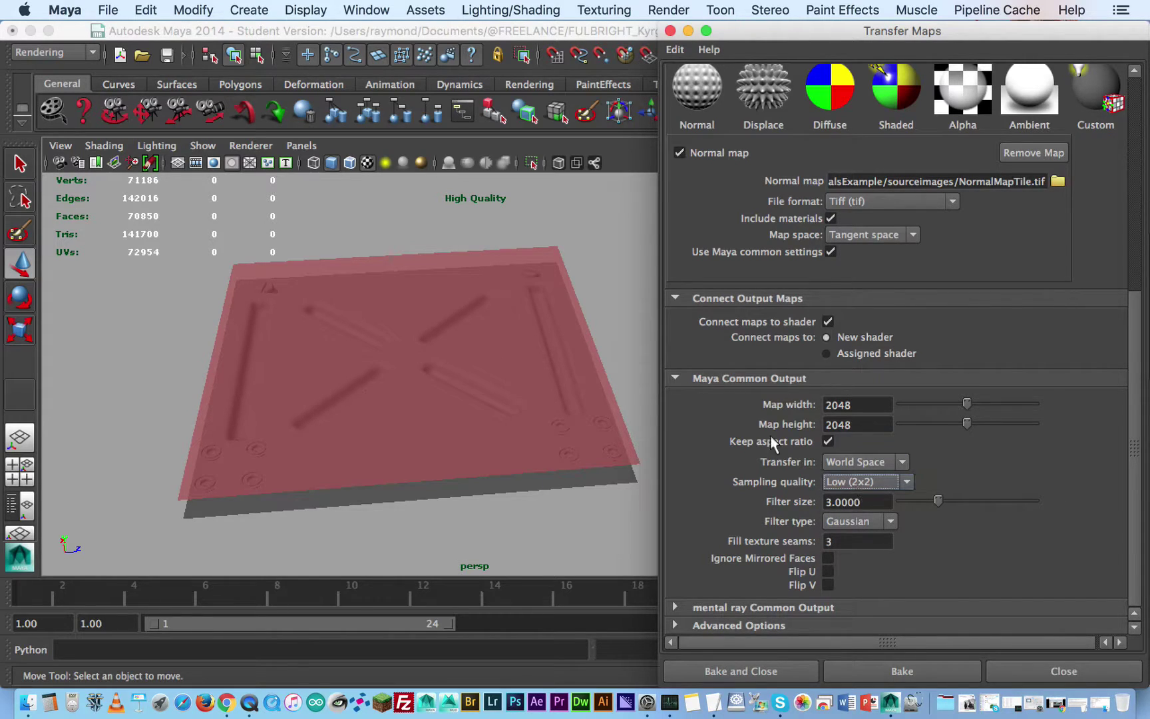
middle_click_drag(475, 336, 451, 315, "alt")
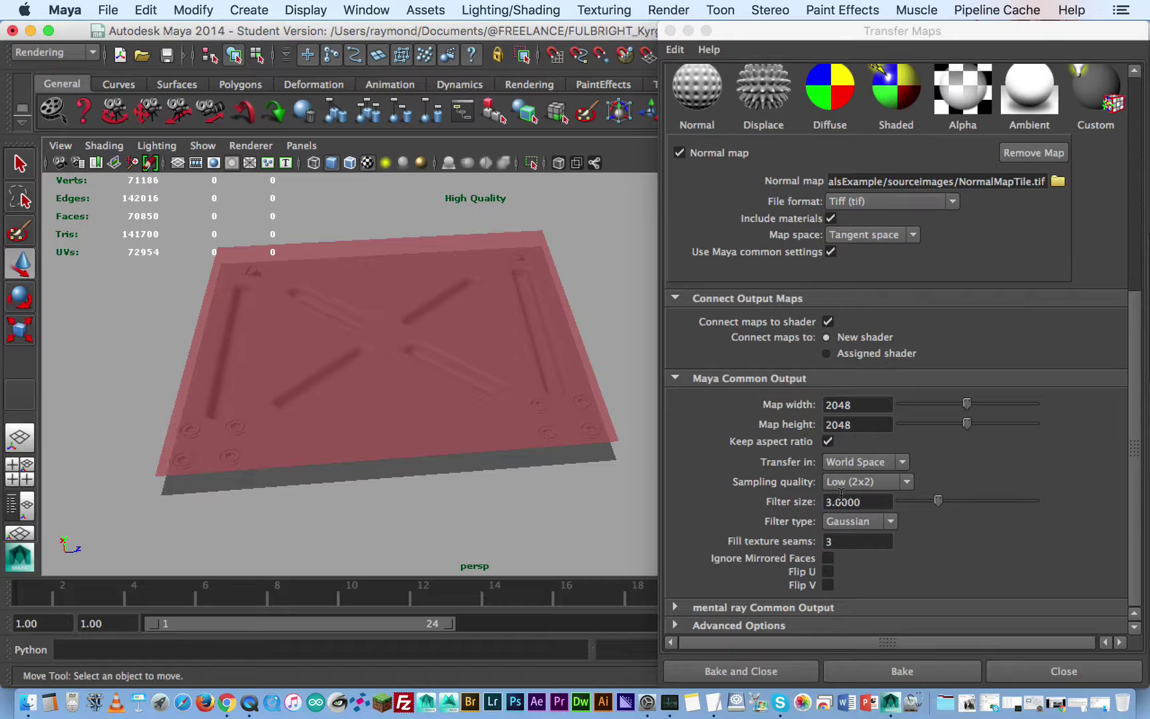
Bake the tile normal map, then slide the plane away from the rods along Z
left_click(897, 672)
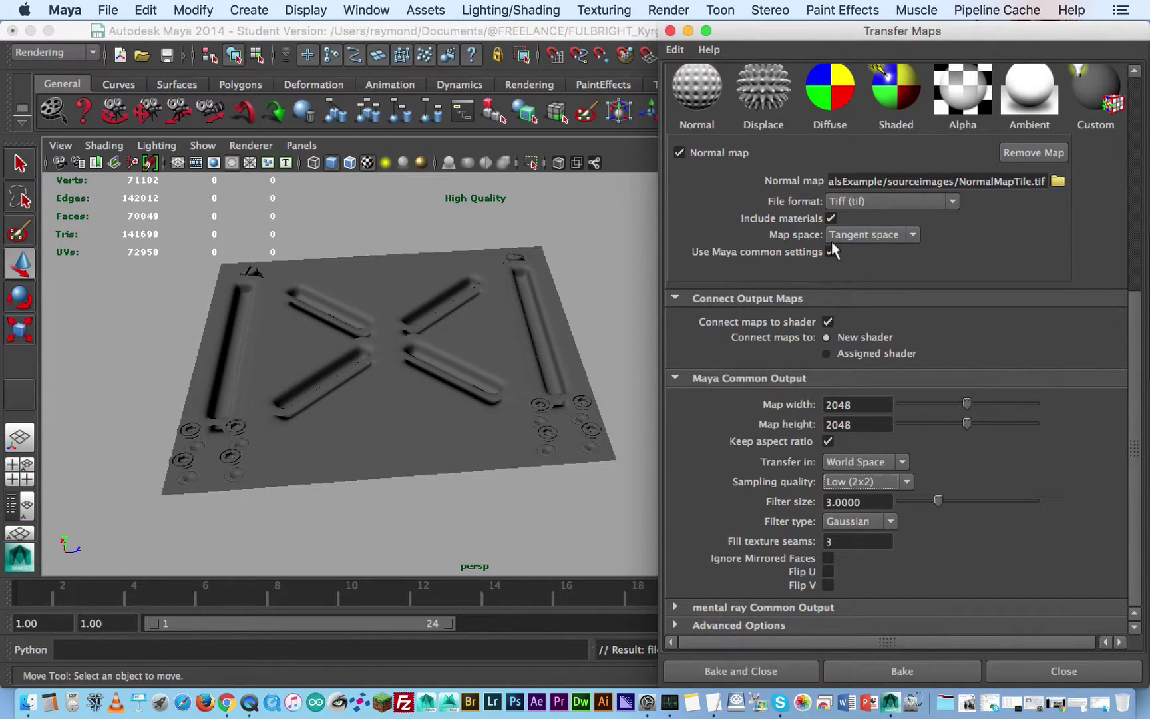
left_click(473, 431)
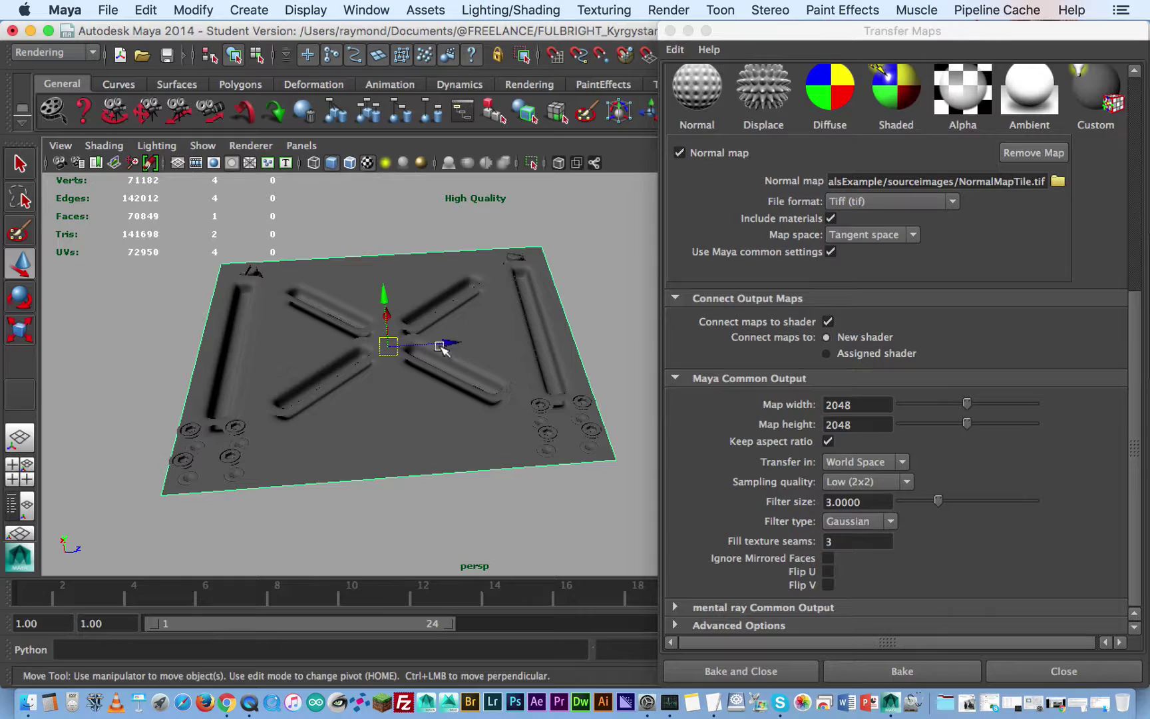
left_click_drag(443, 349, 65, 396)
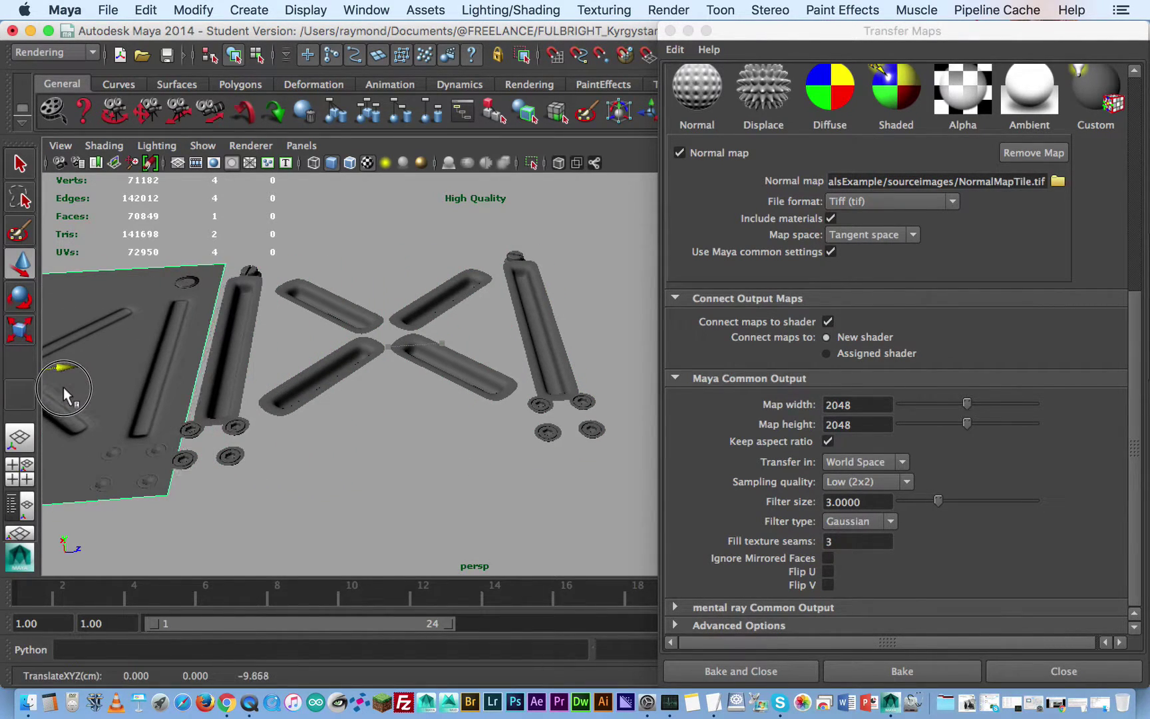
Close Transfer Maps, frame the baked plane, and zoom in on its corner bolts
left_click(671, 30)
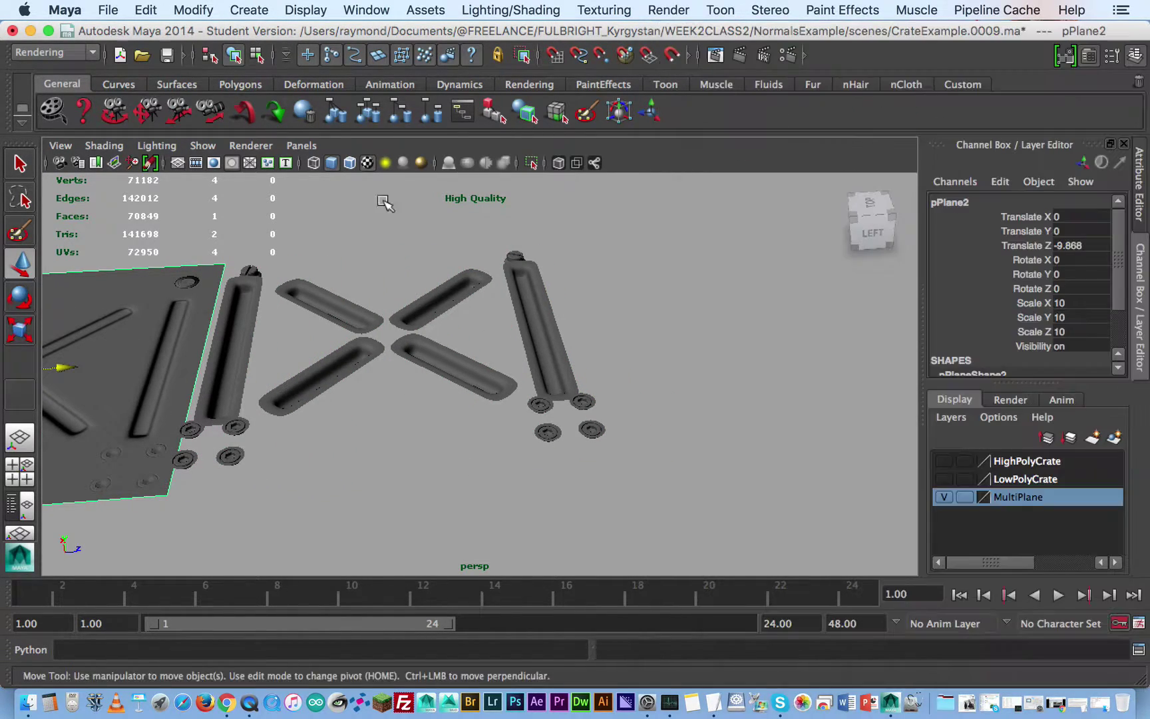
key("f")
scroll(334, 283, "up", 3)
scroll(666, 369, "up", 3)
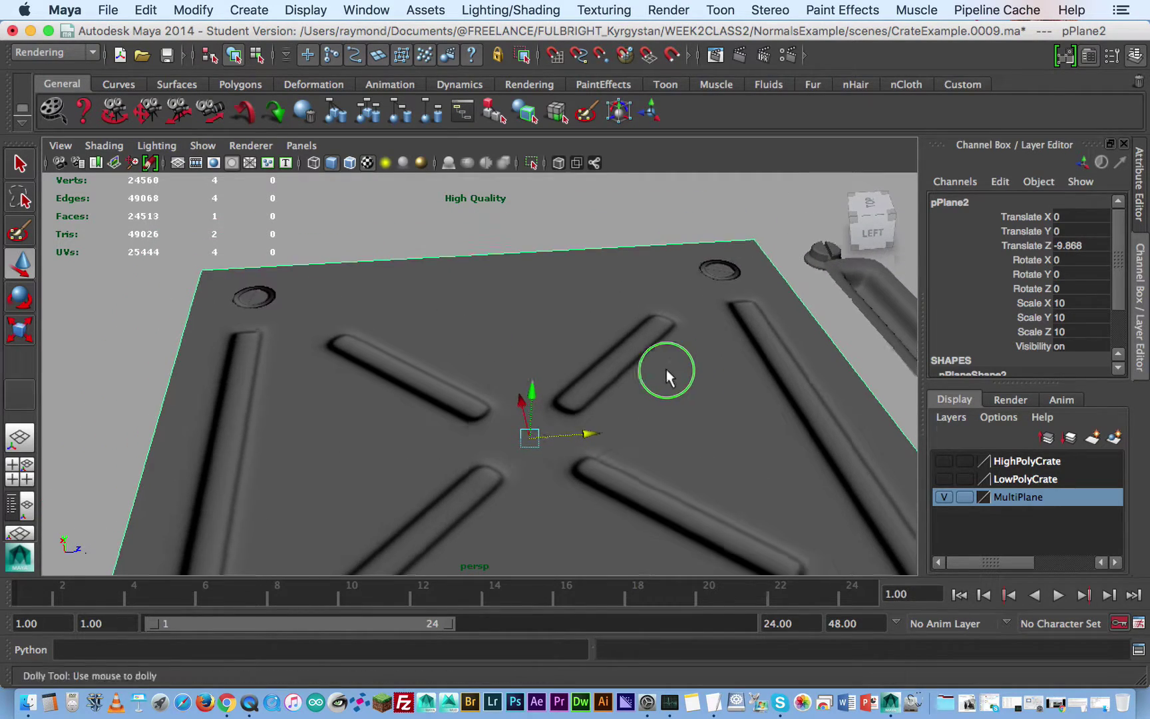
left_click_drag(666, 370, 645, 392, "alt")
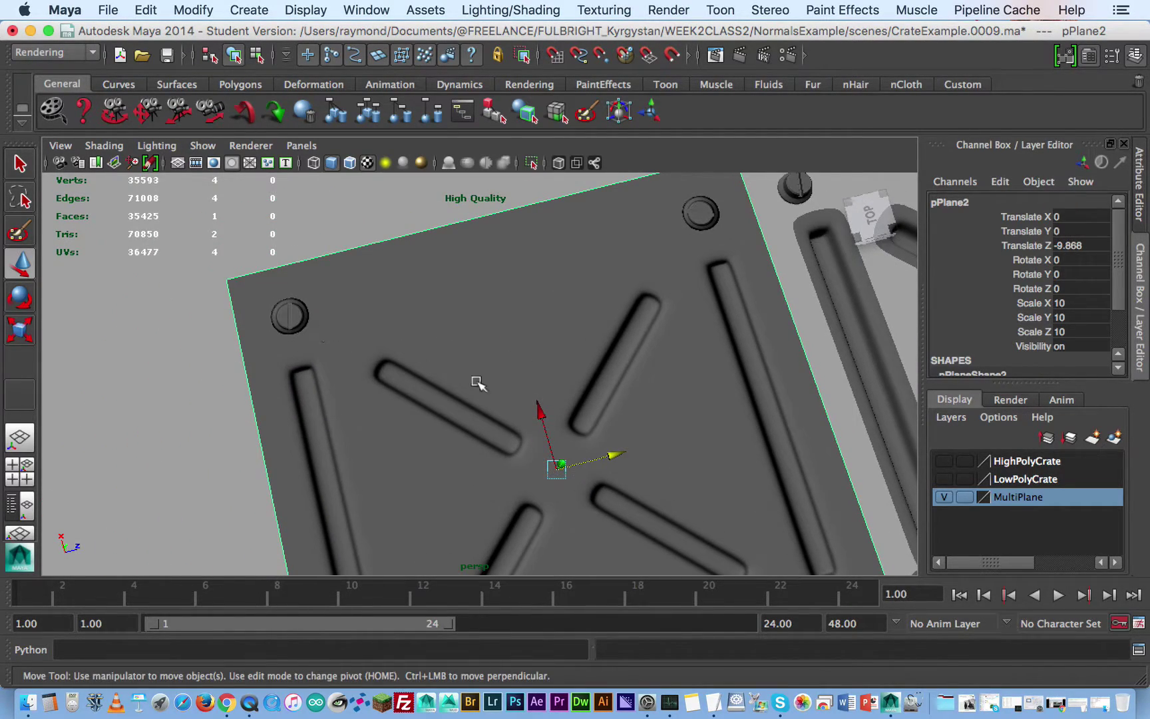
left_click_drag(478, 383, 713, 452, "alt")
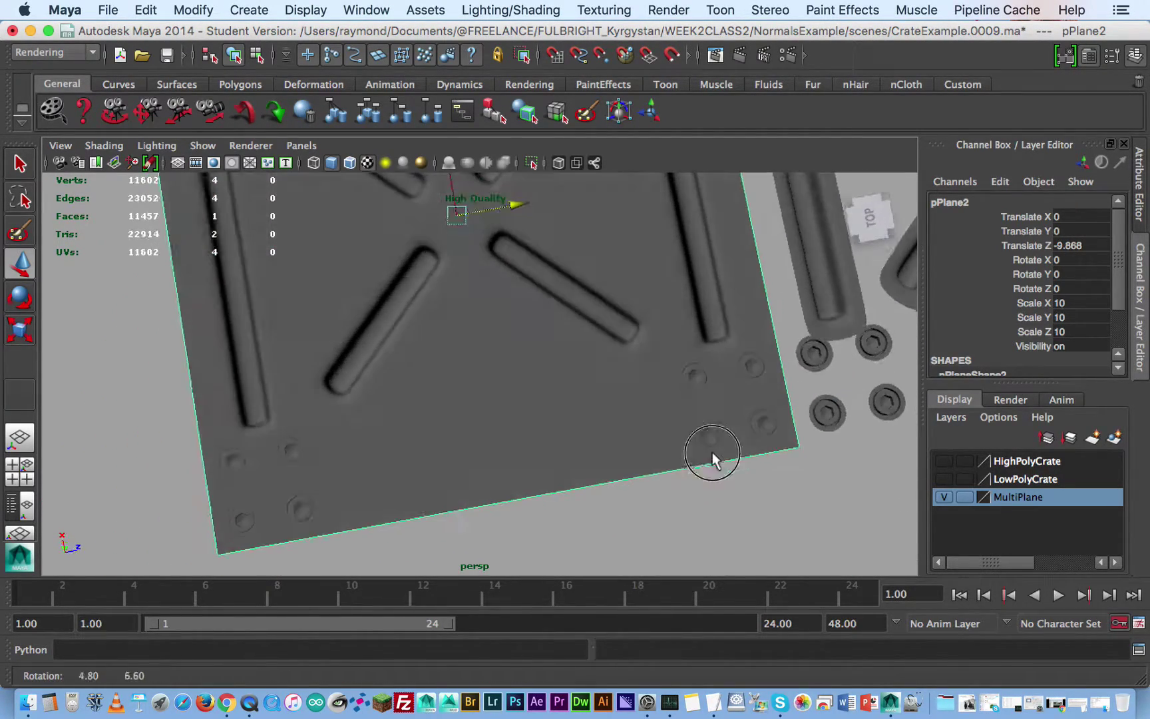
right_click_drag(713, 452, 880, 428, "alt")
middle_click_drag(880, 429, 529, 308, "alt")
Zoom back out to a top-down view and marquee-select the high-poly rods and bolts
scroll(522, 327, "up", 3)
scroll(723, 335, "up", 3)
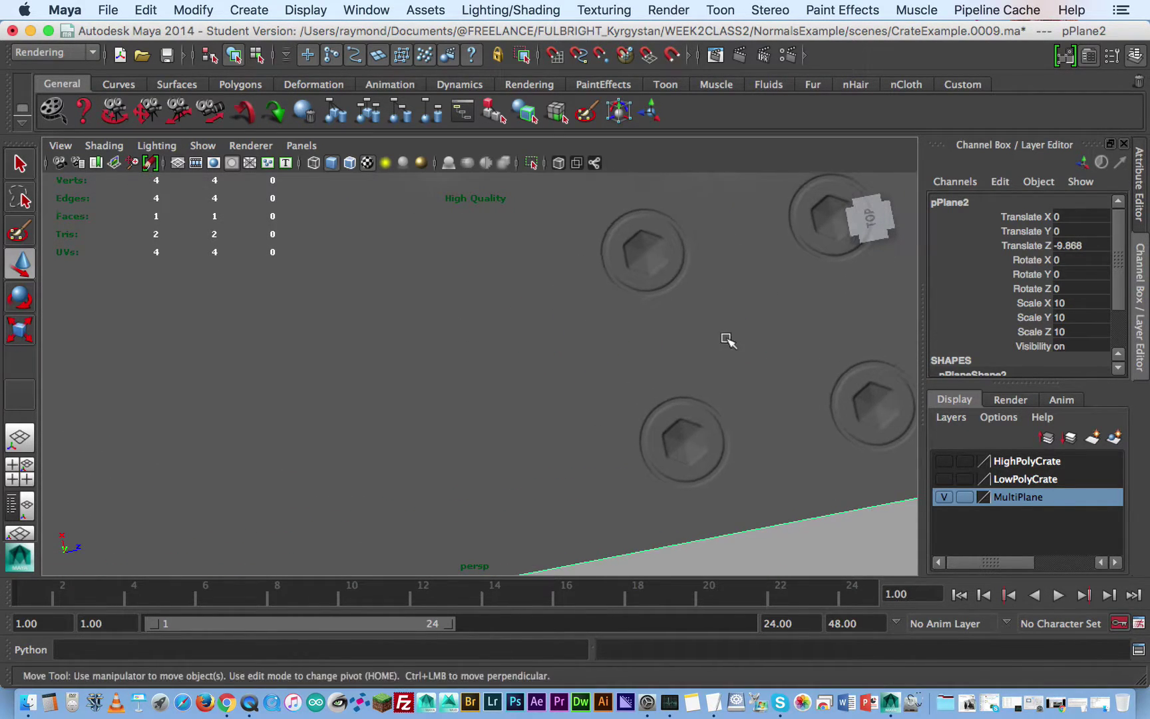
right_click_drag(741, 286, 506, 360, "alt")
left_click_drag(506, 360, 701, 385, "alt")
middle_click_drag(701, 386, 857, 444, "alt")
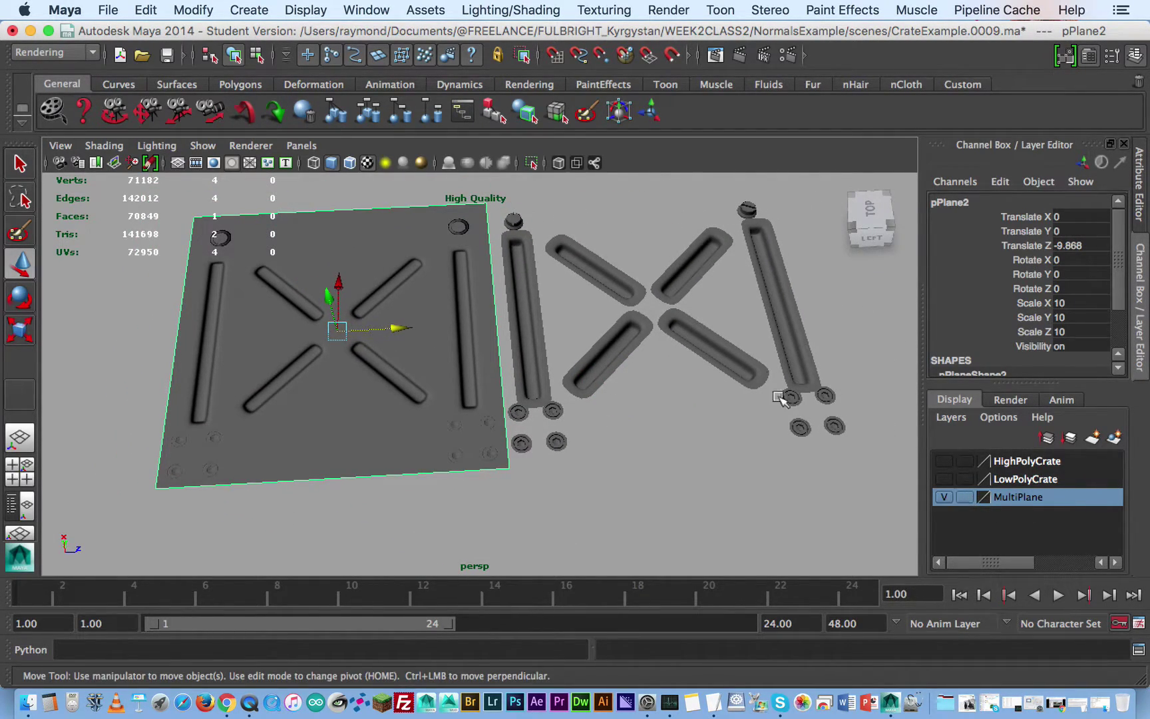
middle_click_drag(760, 341, 729, 246, "alt")
Put the rods on a new hidden layer1 and show the LowPolyCrate and HighPolyCrate layers
left_click_drag(741, 215, 432, 504)
left_click(1113, 440)
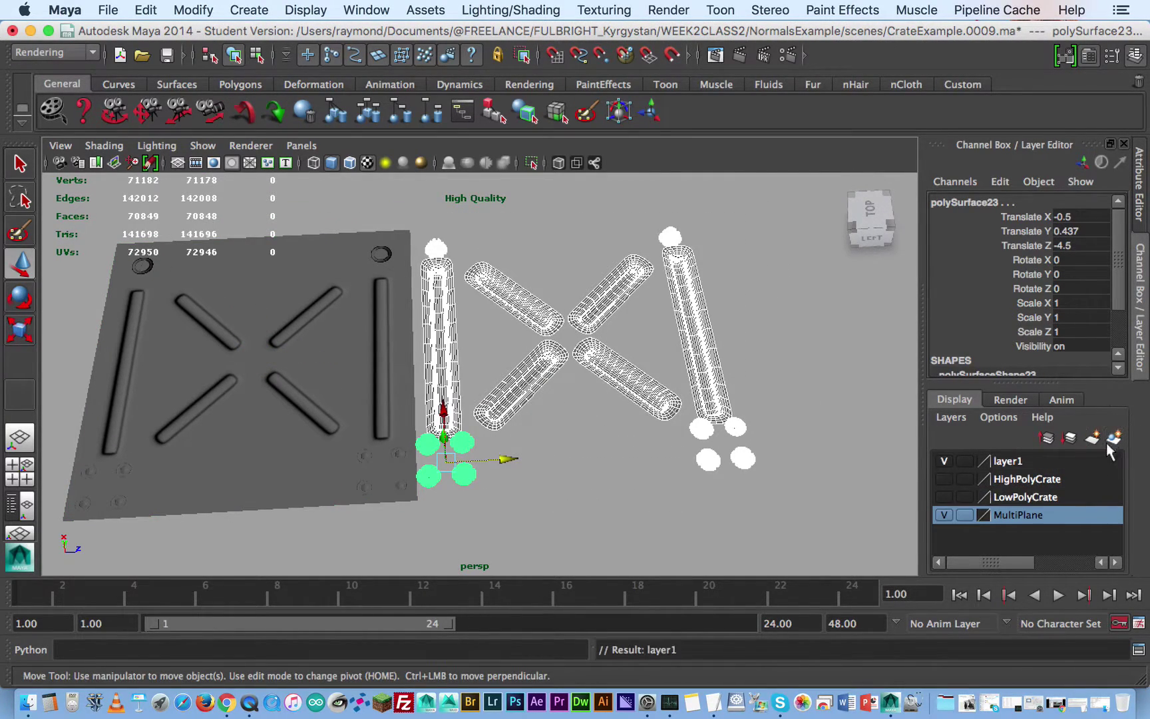
left_click(945, 462)
left_click(944, 497)
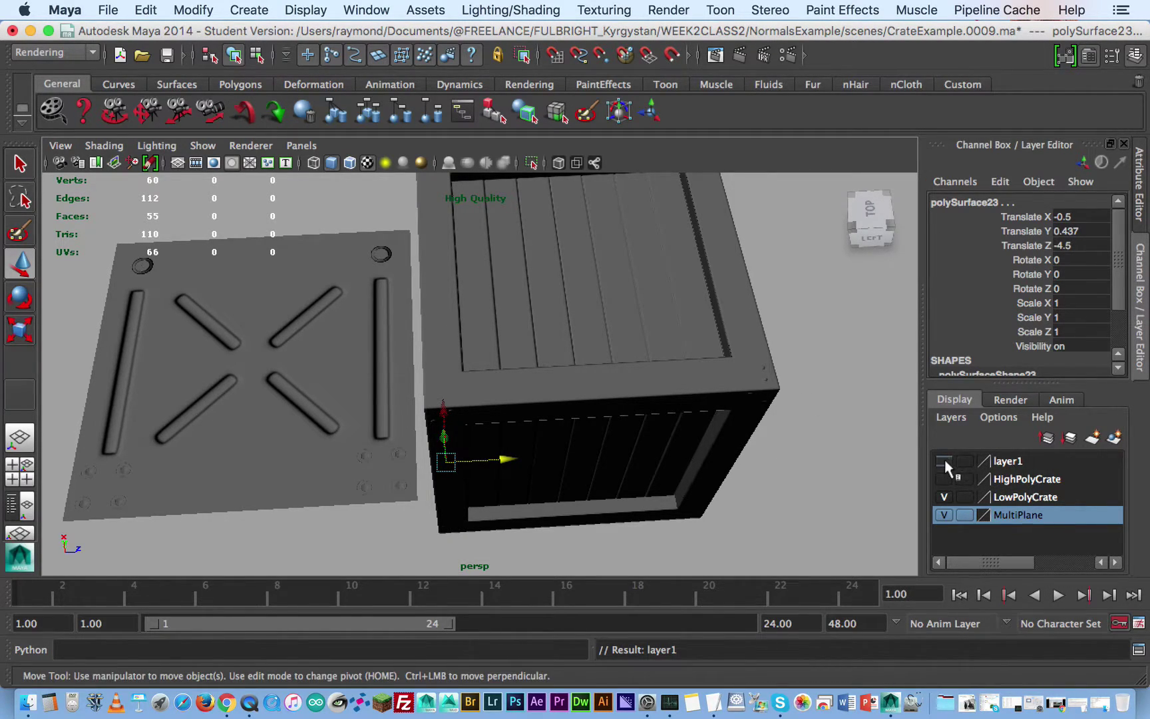
left_click(945, 478)
Move the high-poly crate along Z beside the low-poly crate
left_click(663, 353)
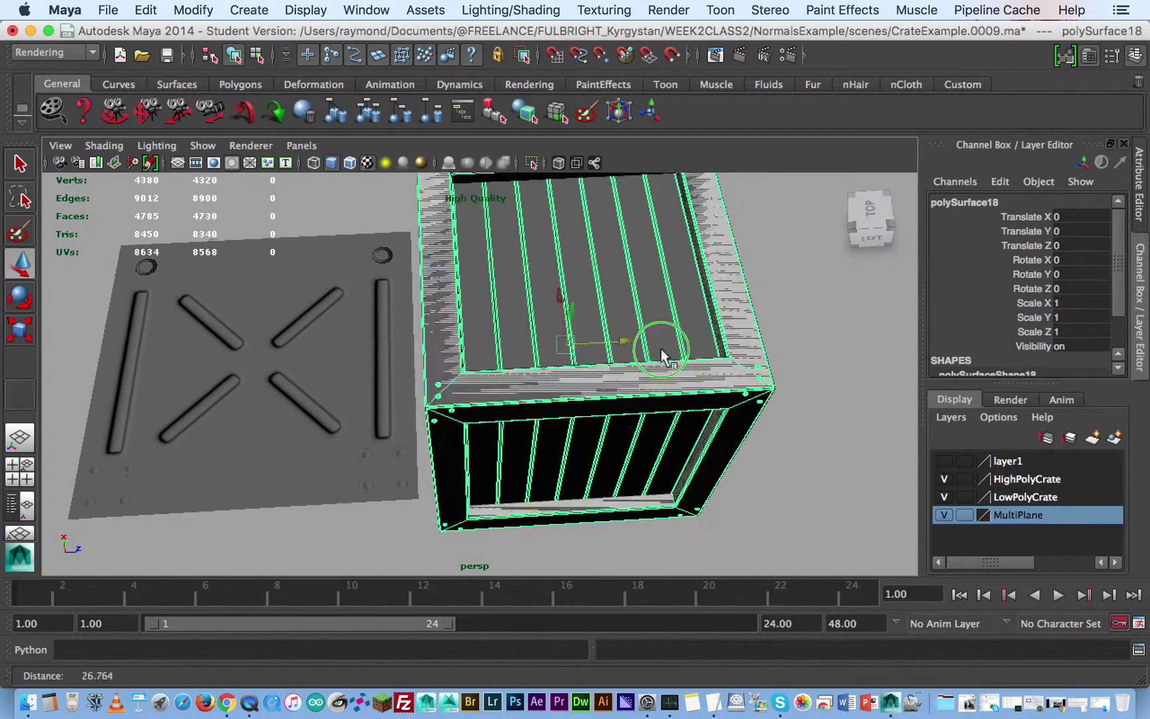
scroll(662, 353, "down", 3)
middle_click_drag(584, 353, 716, 436)
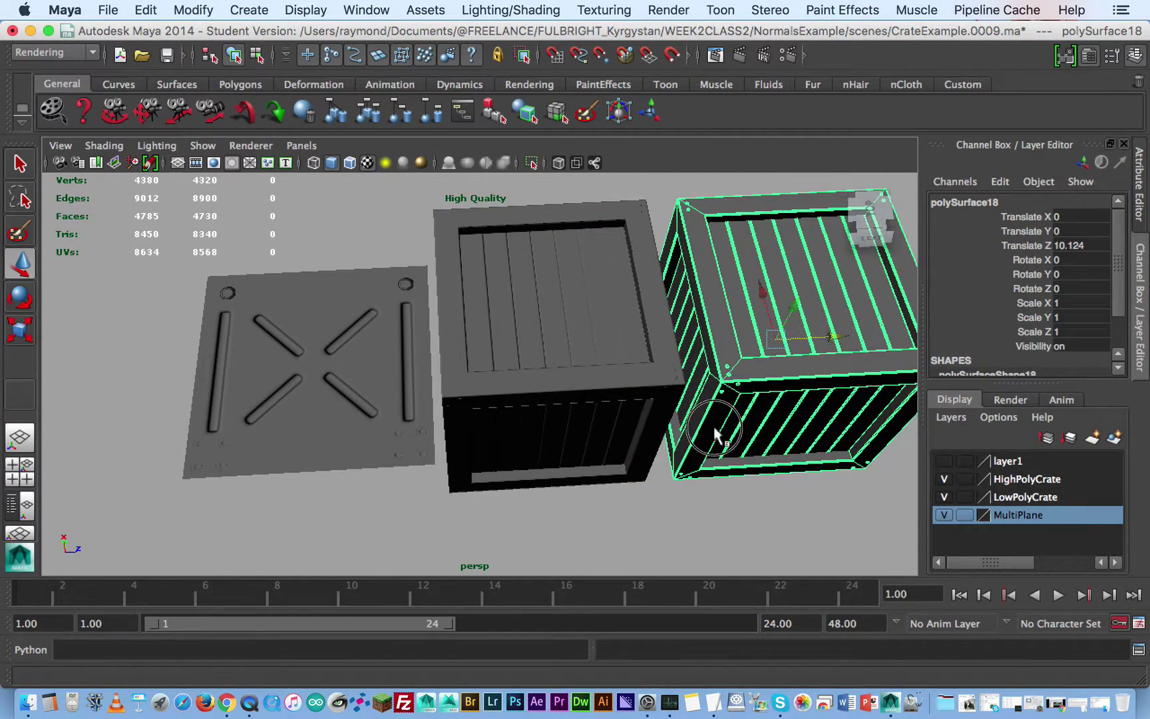
left_click(737, 488)
left_click_drag(737, 488, 673, 383, "alt")
key("space")
Create a directional light and set the viewport to use all scene lights
left_click_drag(559, 317, 792, 416)
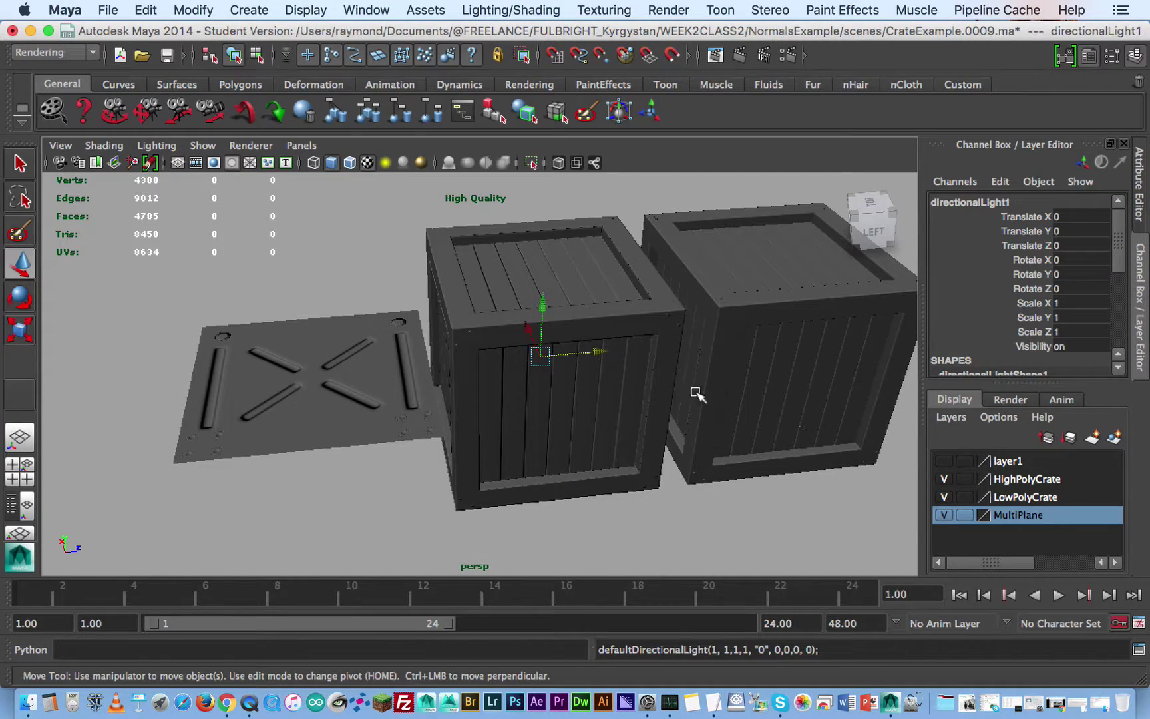
left_click(157, 145)
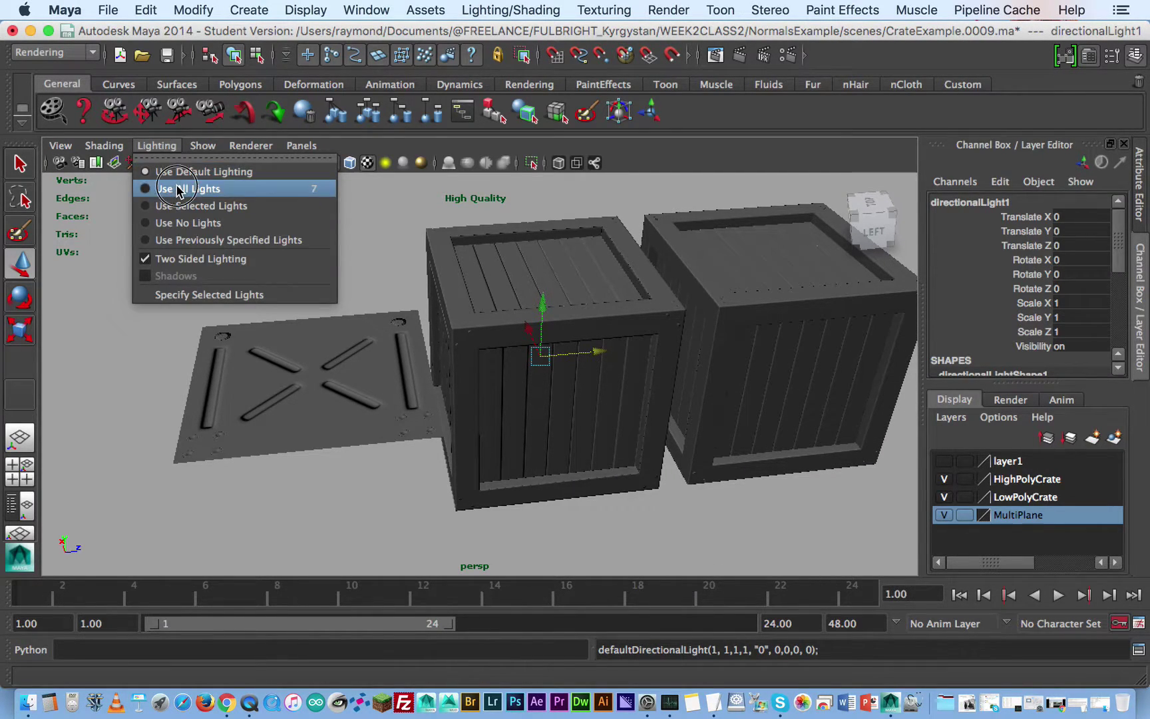
left_click(193, 185)
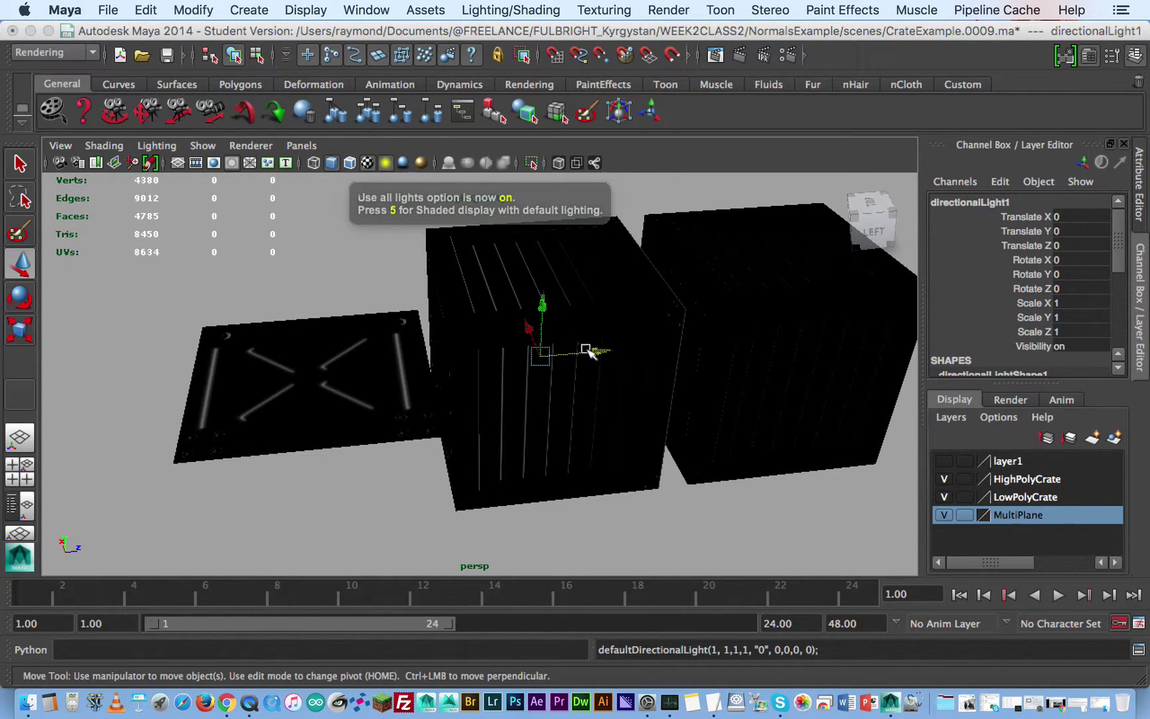
Lower the light, scale it to 7.248, and rotate it to -303.48, -214.728, 190.878
left_click_drag(589, 351, 629, 449)
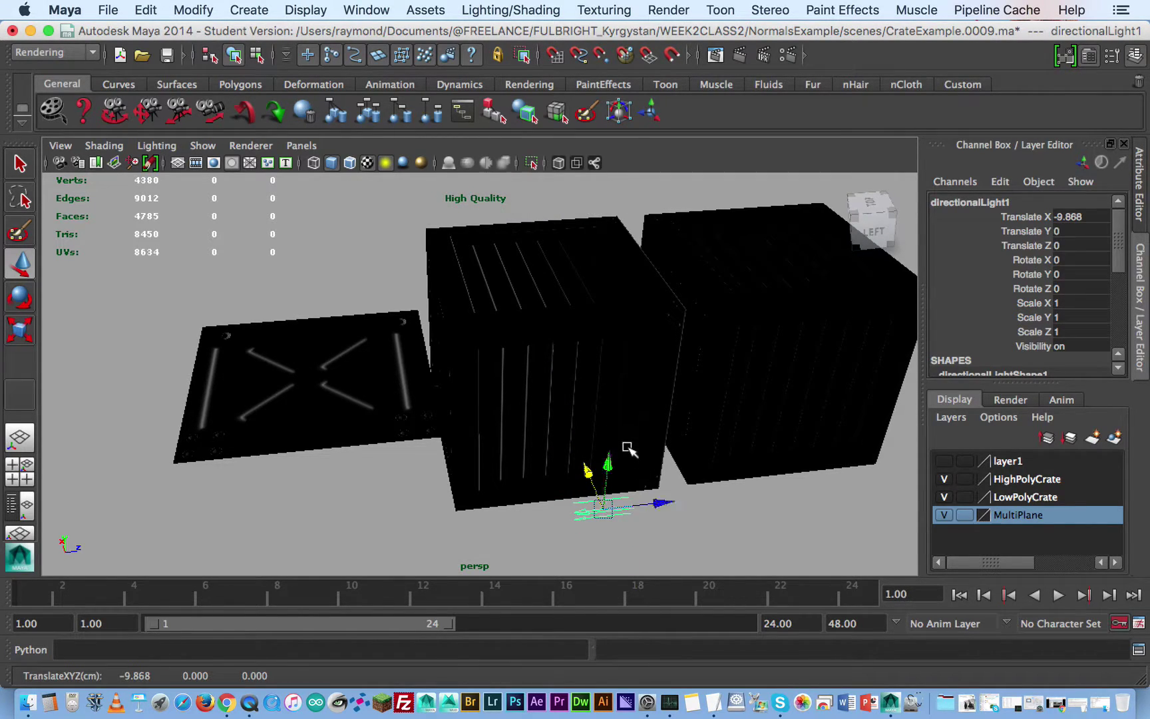
key("r")
left_click_drag(606, 510, 804, 424)
key("e")
mouse_move(668, 511)
left_mouse_down()
mouse_move(611, 526)
mouse_move(507, 513)
mouse_move(533, 478)
mouse_move(553, 481)
mouse_move(550, 468)
mouse_move(544, 521)
mouse_move(579, 533)
mouse_move(586, 502)
mouse_move(540, 489)
mouse_move(523, 506)
mouse_move(526, 523)
mouse_move(537, 467)
mouse_move(560, 545)
mouse_move(610, 526)
mouse_move(624, 540)
mouse_move(652, 514)
mouse_move(606, 526)
mouse_move(604, 541)
mouse_move(662, 526)
mouse_move(656, 503)
mouse_move(606, 531)
mouse_move(634, 537)
mouse_move(673, 503)
mouse_move(491, 539)
left_mouse_up()
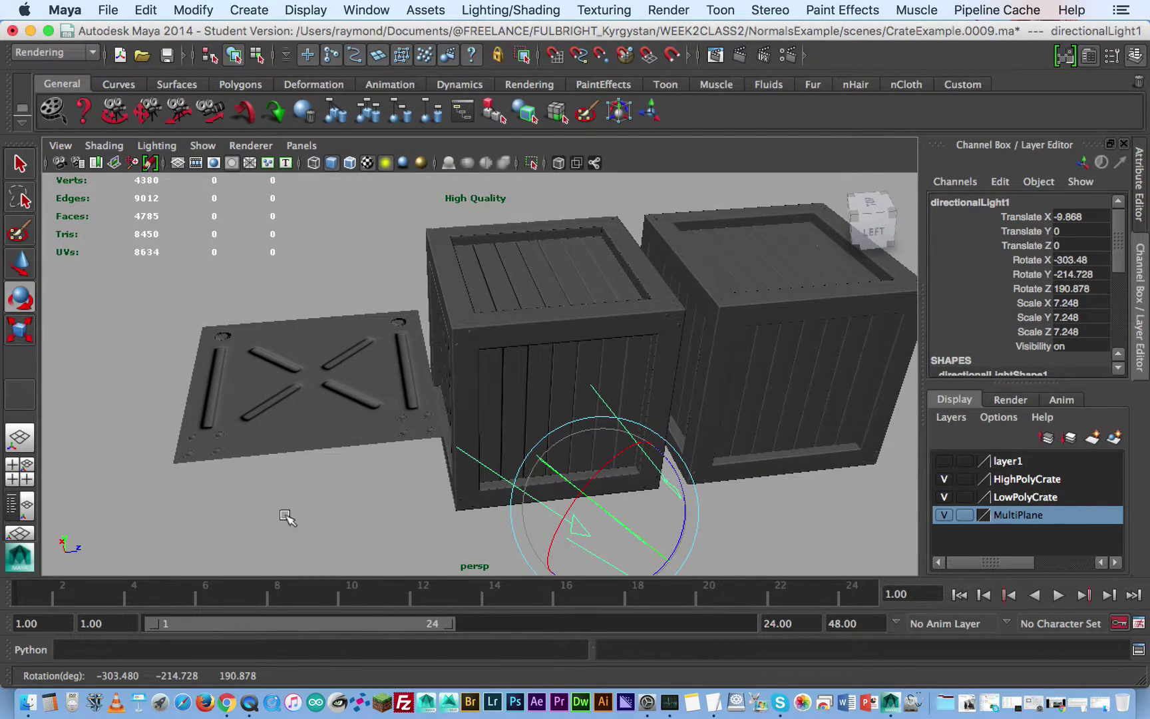
left_click(1079, 703)
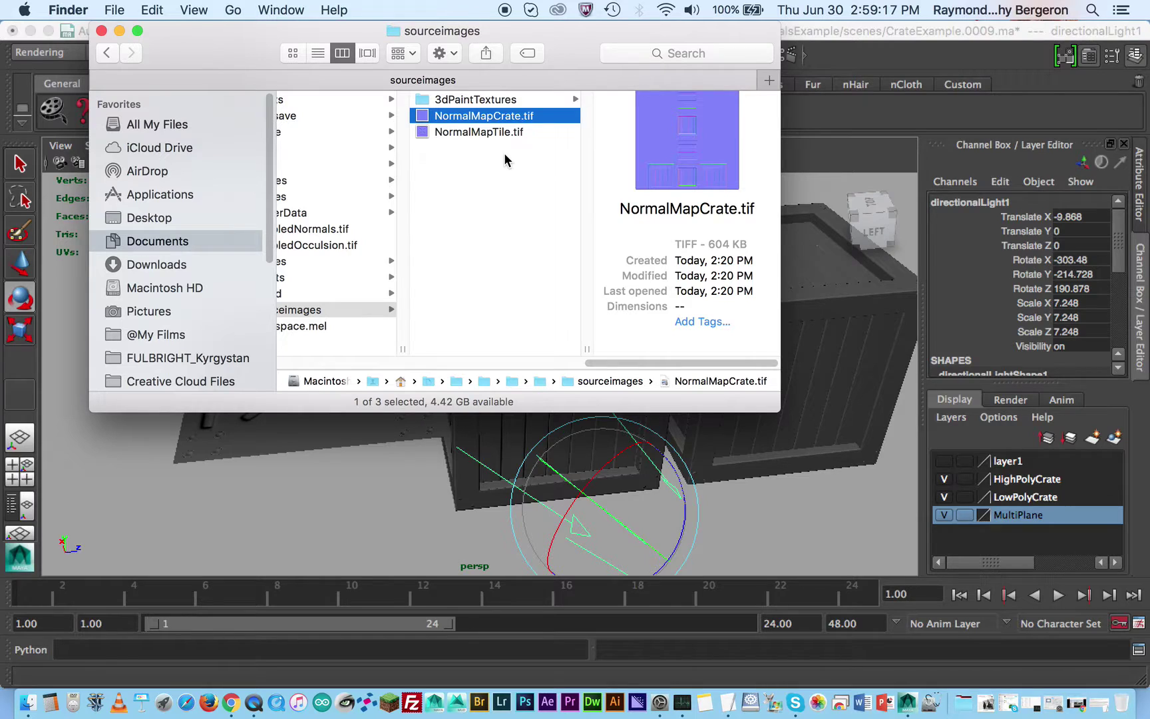
Quick Look NormalMapCrate.tif, then step down to preview NormalMapTile.tif
key("space")
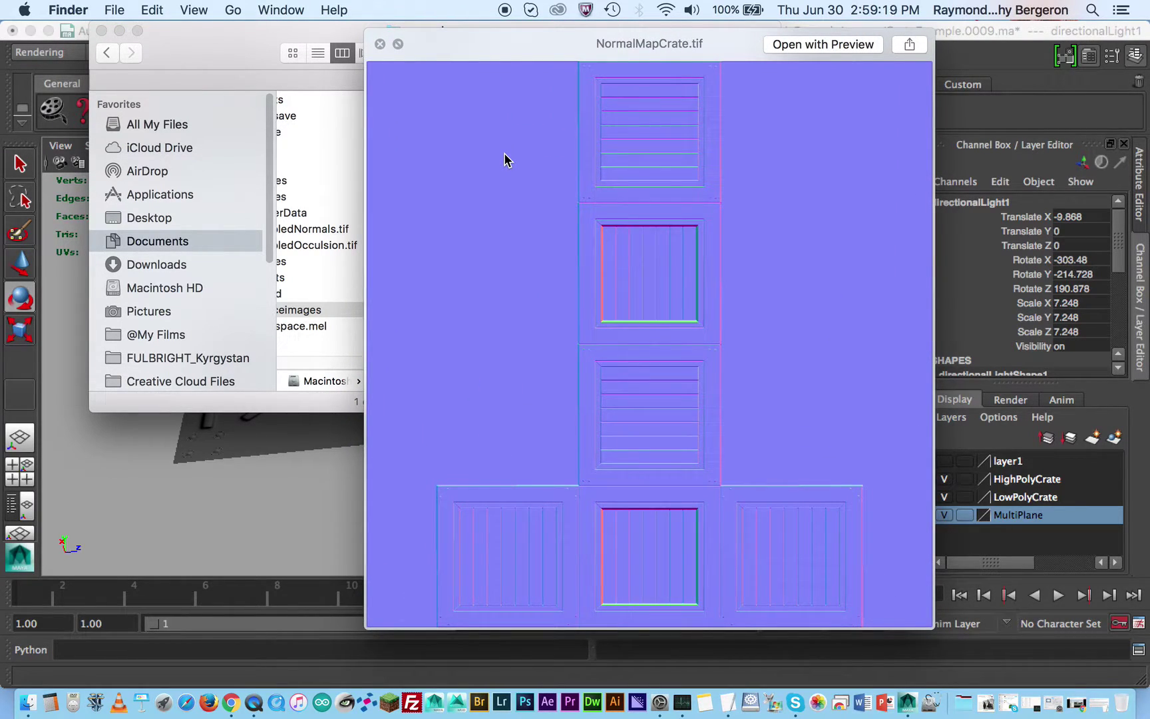
key("Down")
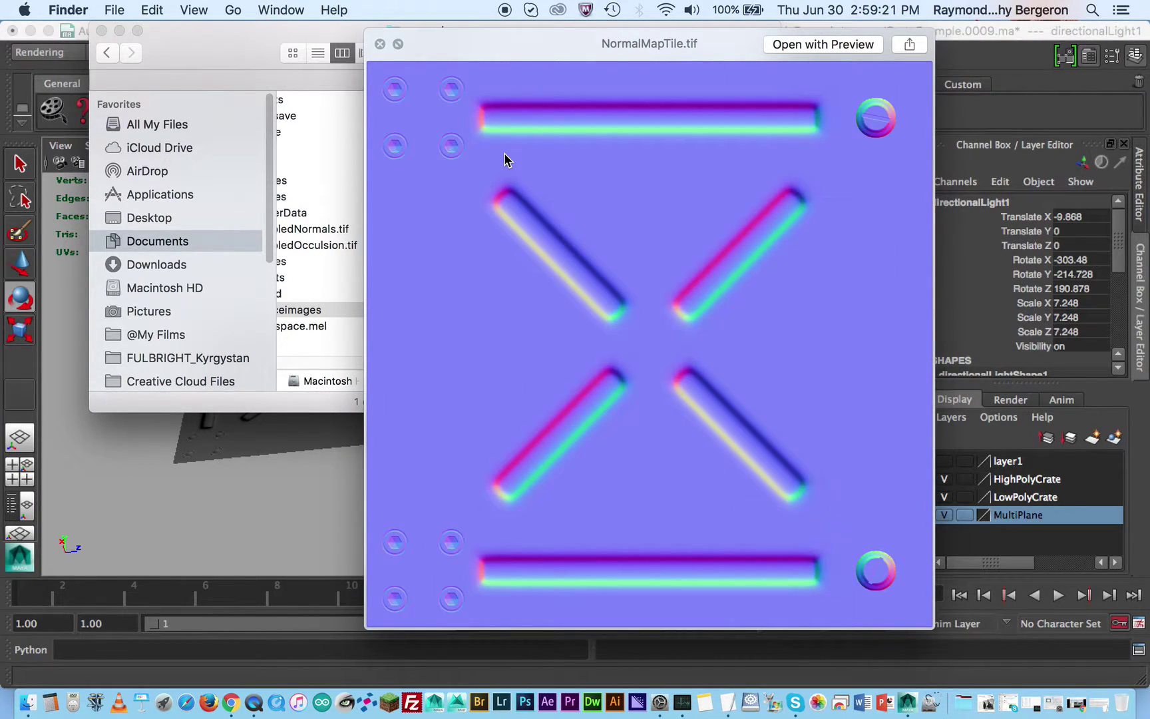